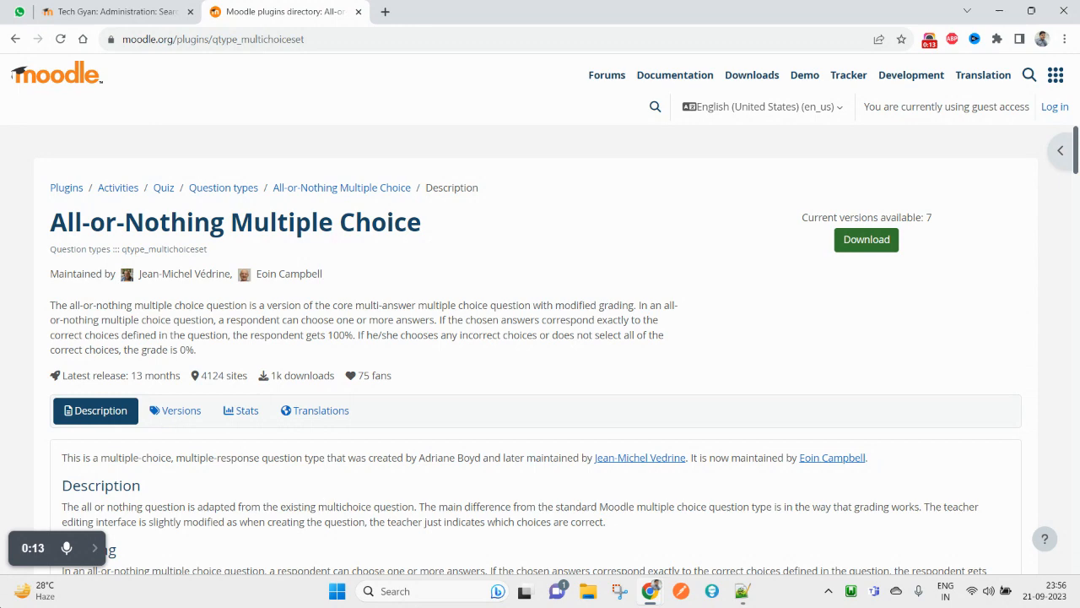
# Review the All-or-Nothing Multiple Choice plugin page and enlarge its sample question screenshot to examine how answers are marked.
pyautogui.scroll(-3, 363, 405)
pyautogui.scroll(3, 337, 371)
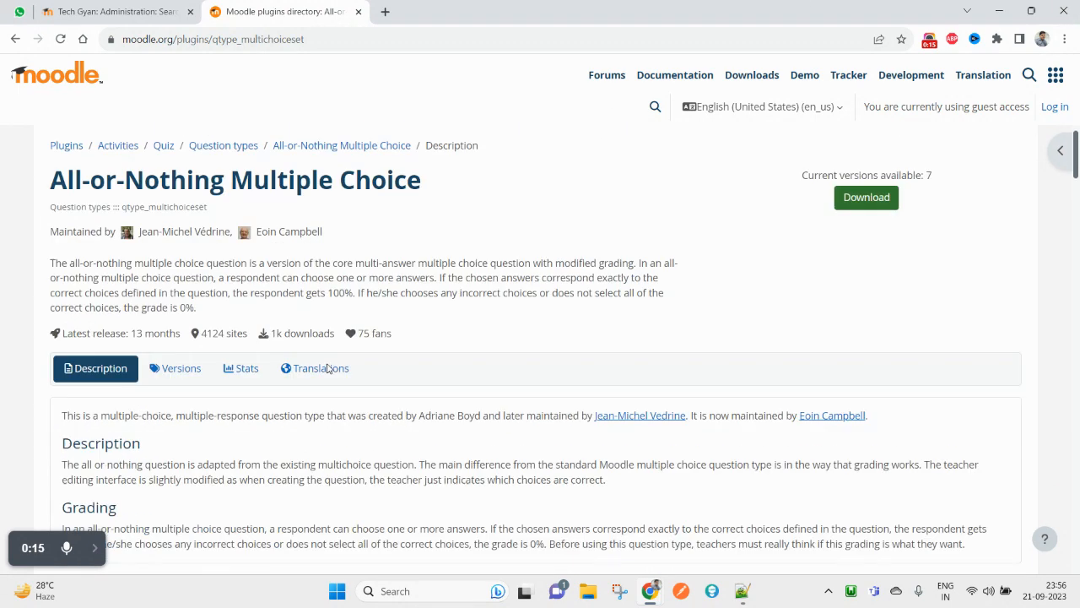
pyautogui.scroll(-6, 328, 367)
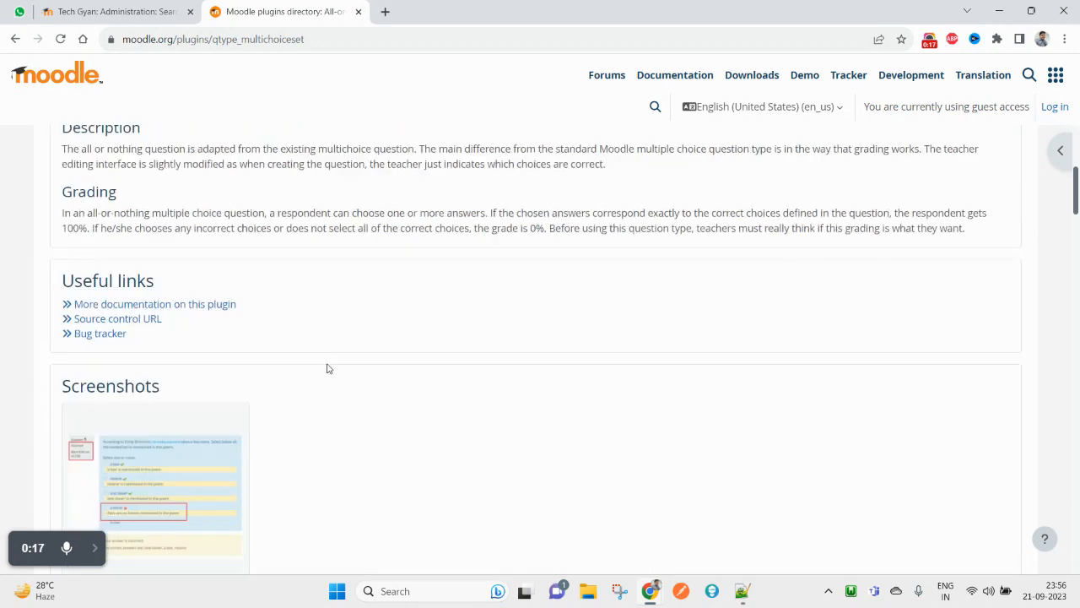
pyautogui.click(177, 301)
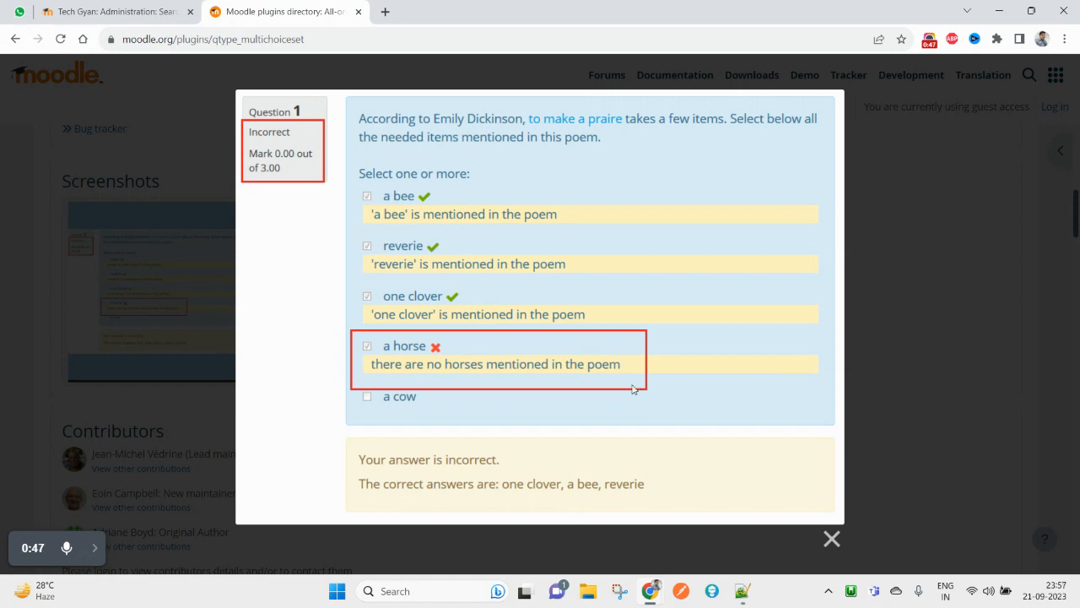
pyautogui.click(832, 538)
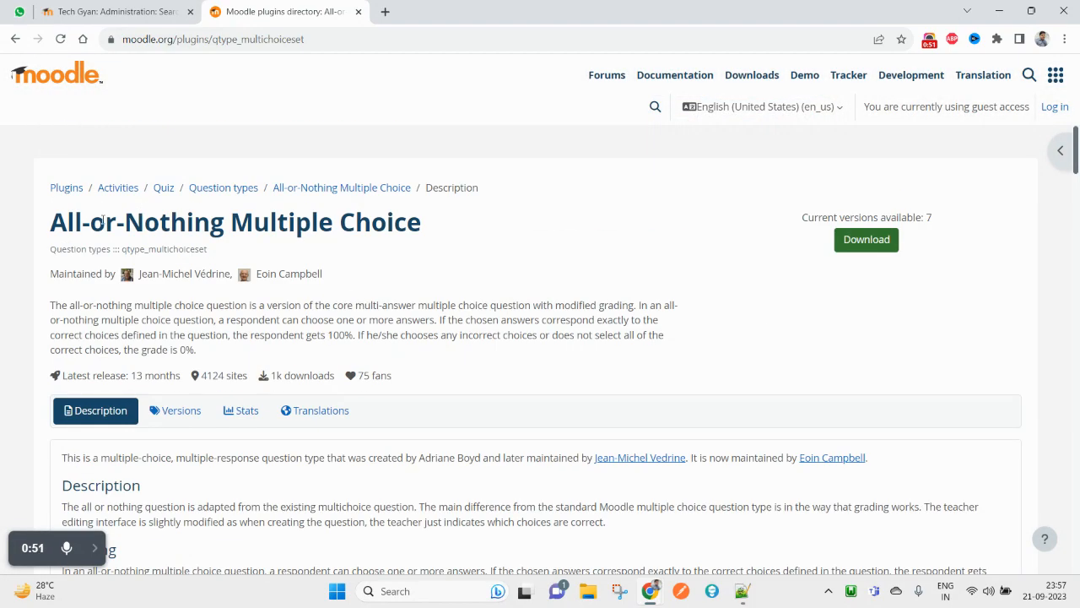
pyautogui.scroll(-15, 557, 369)
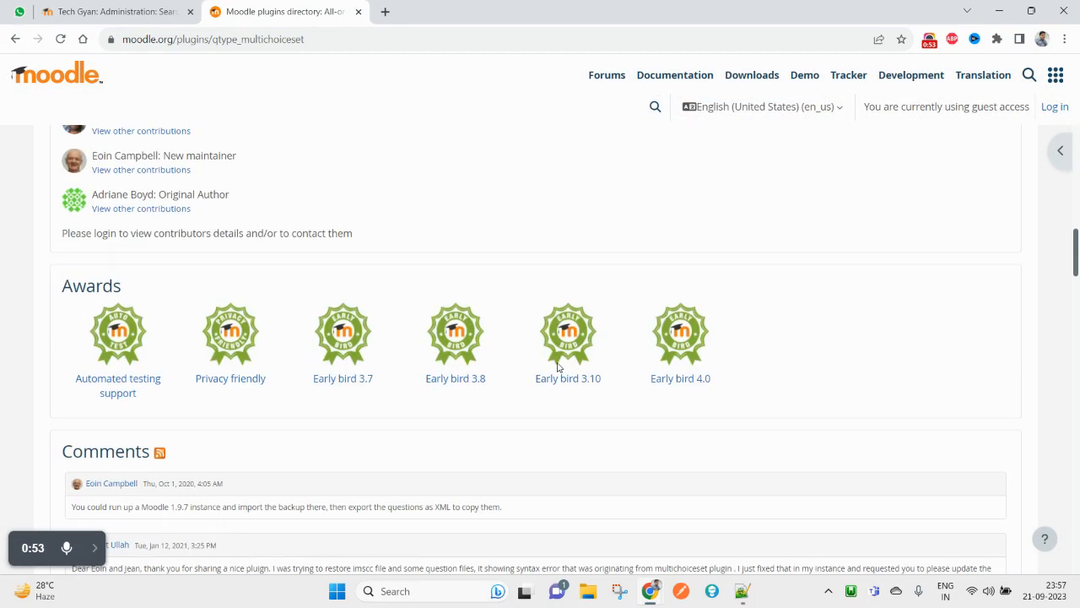
pyautogui.scroll(15, 523, 304)
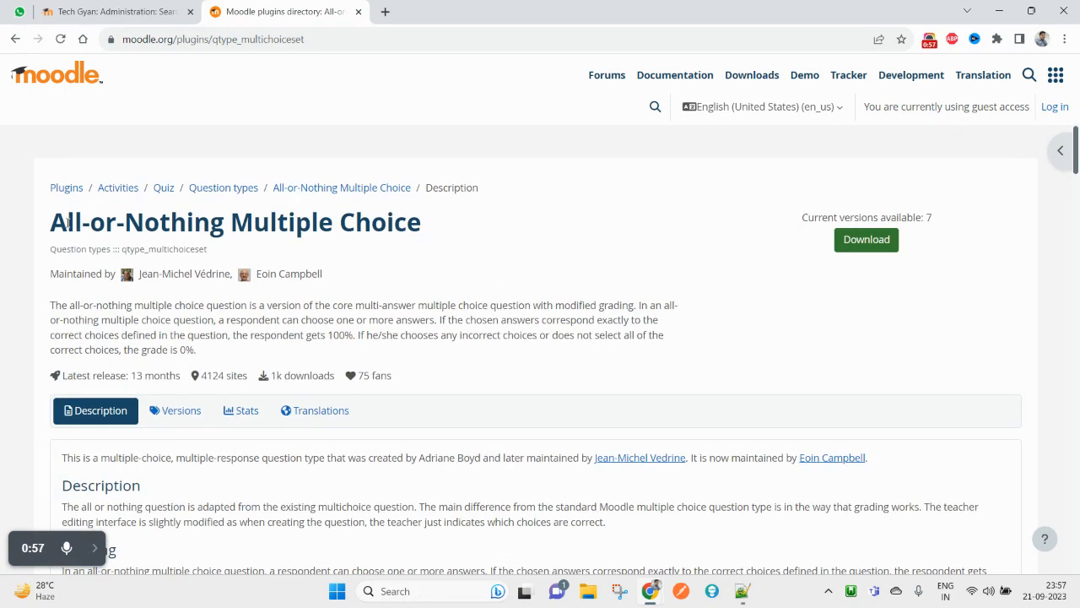
pyautogui.doubleClick(78, 222)
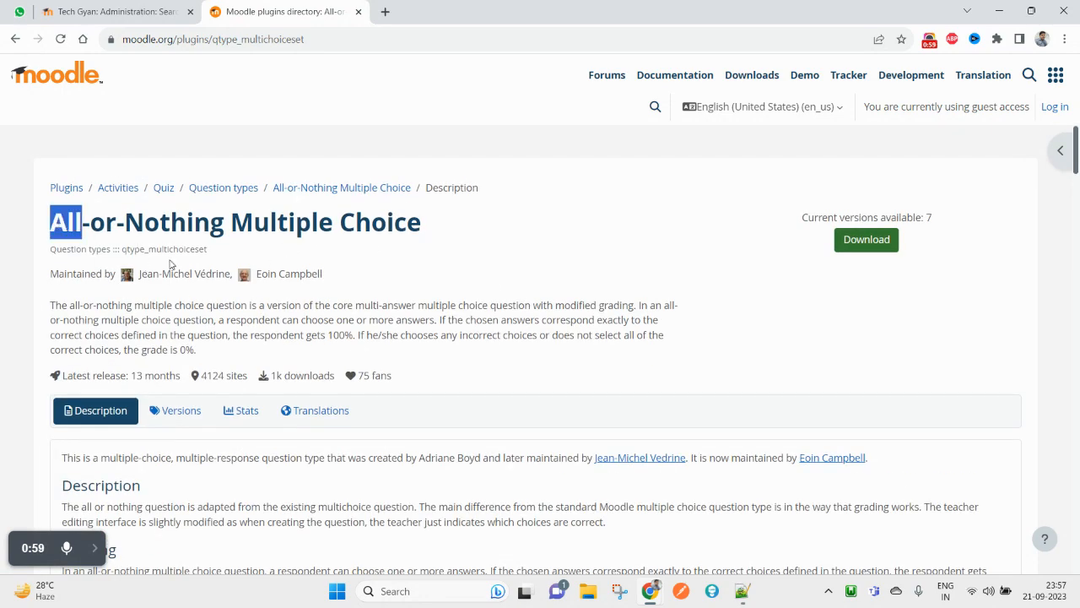
pyautogui.scroll(-15, 253, 430)
pyautogui.scroll(5, 279, 410)
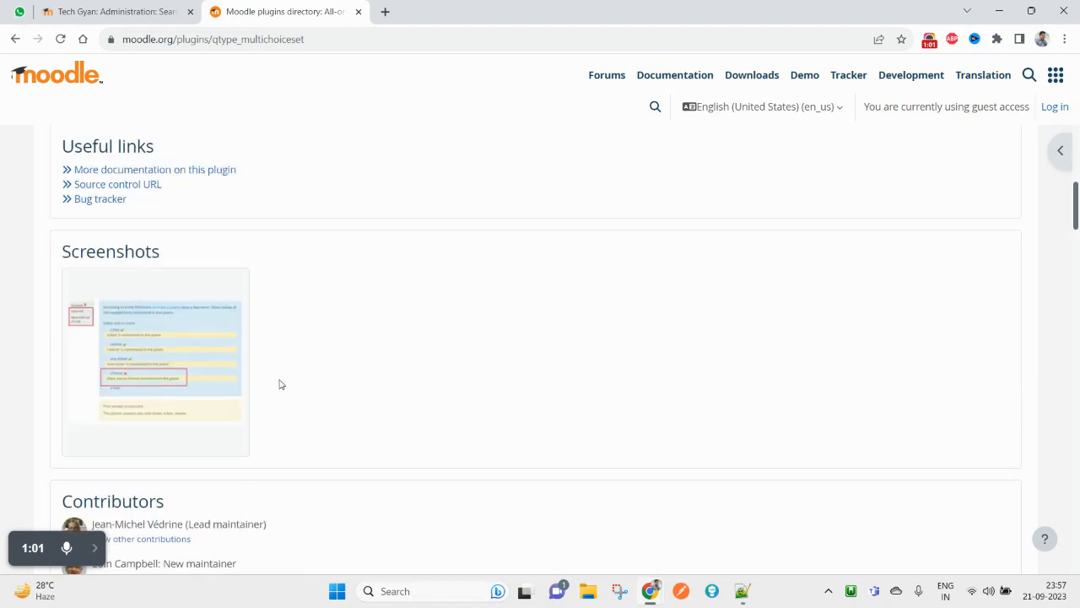
pyautogui.click(187, 361)
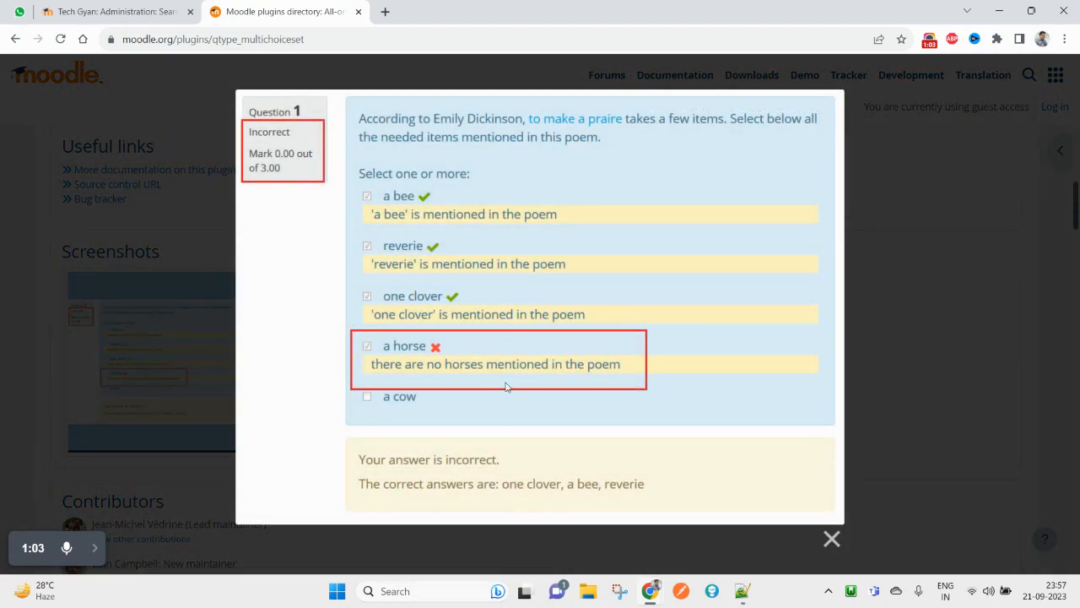
pyautogui.click(831, 538)
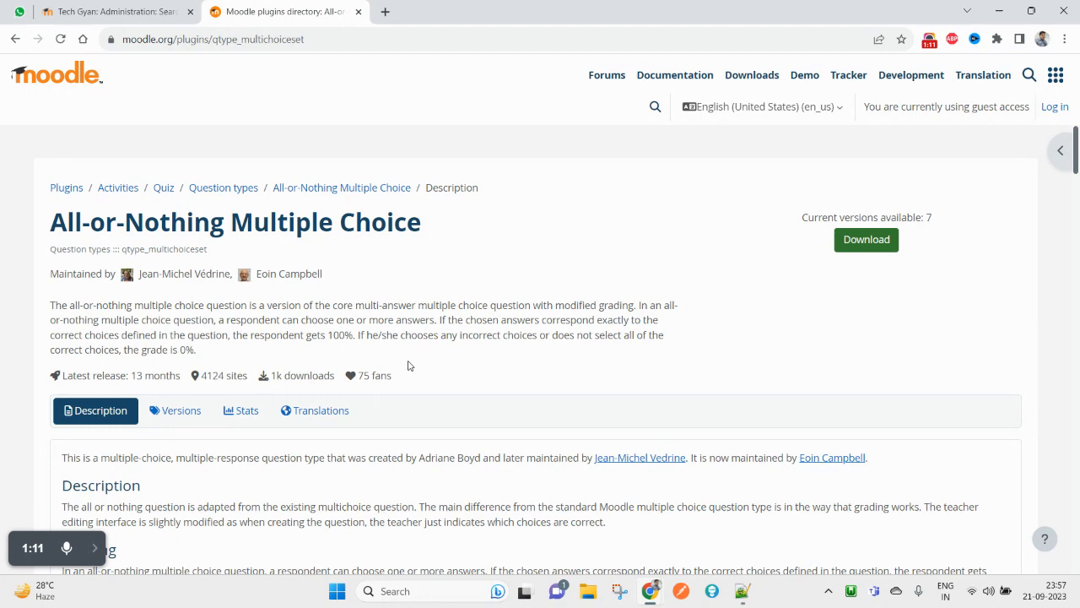
# Read the plugin's summary, highlighting the grading rule from "If the chosen answers correspond exactly" through the 0% grade.
pyautogui.scroll(-2, 258, 357)
pyautogui.scroll(2, 276, 321)
pyautogui.doubleClick(62, 224)
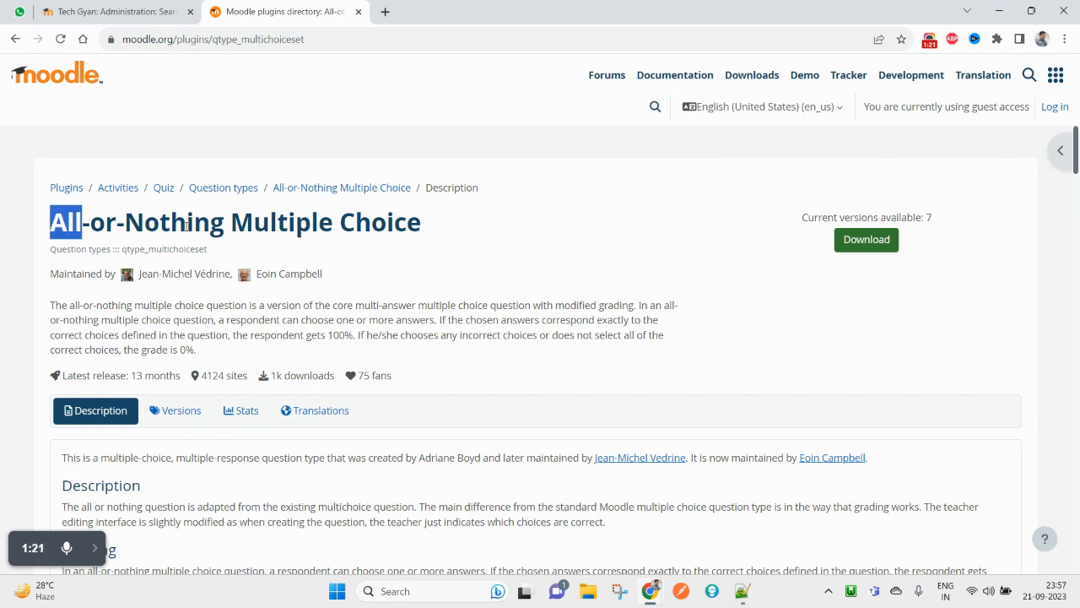
pyautogui.moveTo(327, 335); pyautogui.dragTo(352, 335)
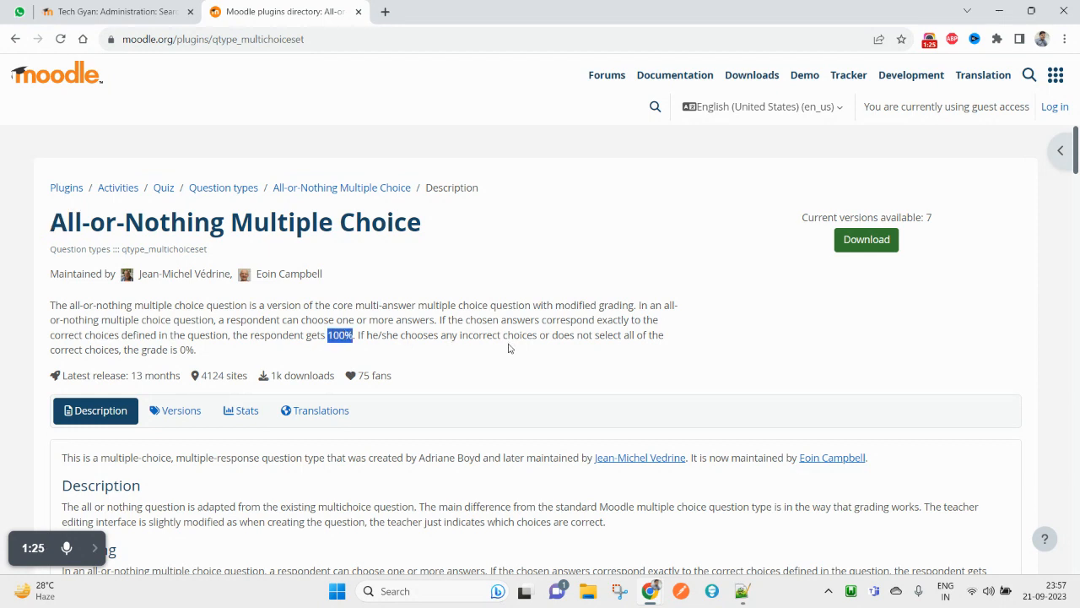
pyautogui.moveTo(180, 353); pyautogui.dragTo(195, 354)
pyautogui.click(446, 337)
pyautogui.moveTo(440, 320); pyautogui.dragTo(462, 355)
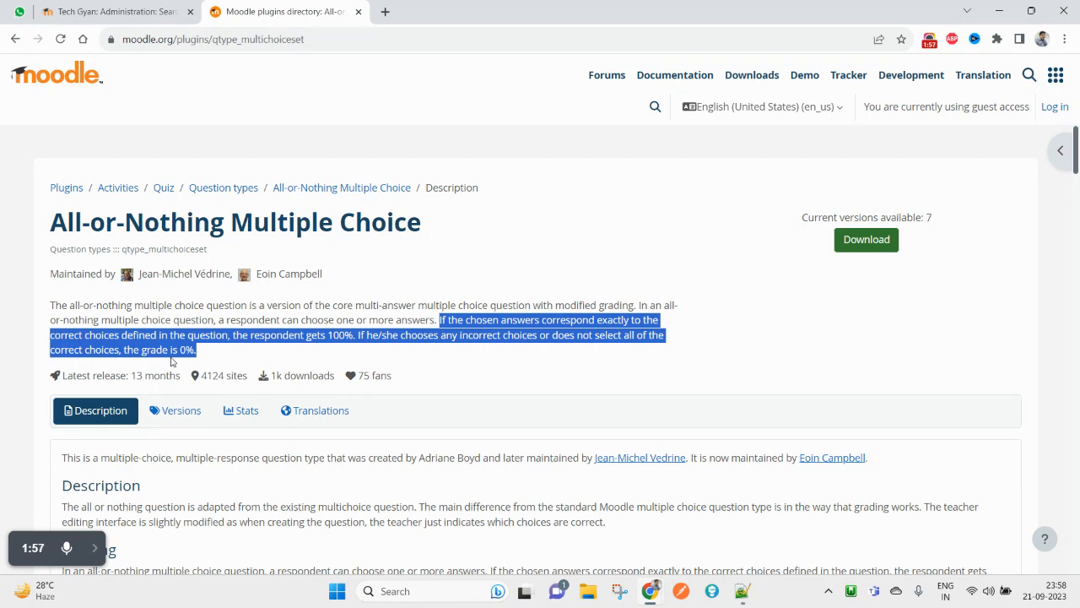
pyautogui.moveTo(156, 11); pyautogui.dragTo(216, 5)
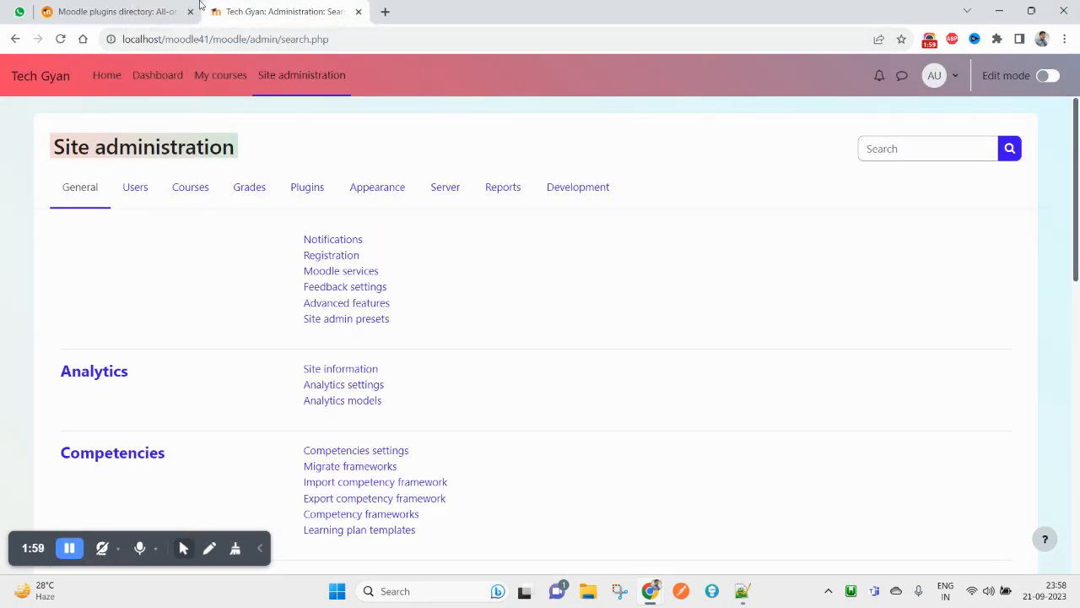
pyautogui.click(118, 11)
pyautogui.click(873, 270)
pyautogui.click(861, 246)
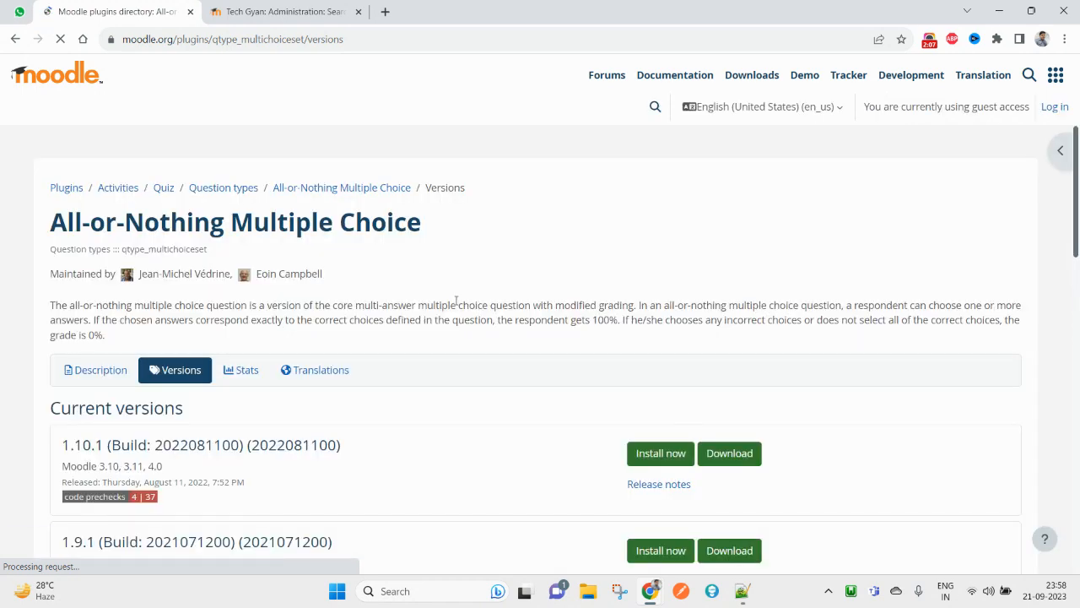
pyautogui.scroll(-2, 468, 316)
pyautogui.click(729, 320)
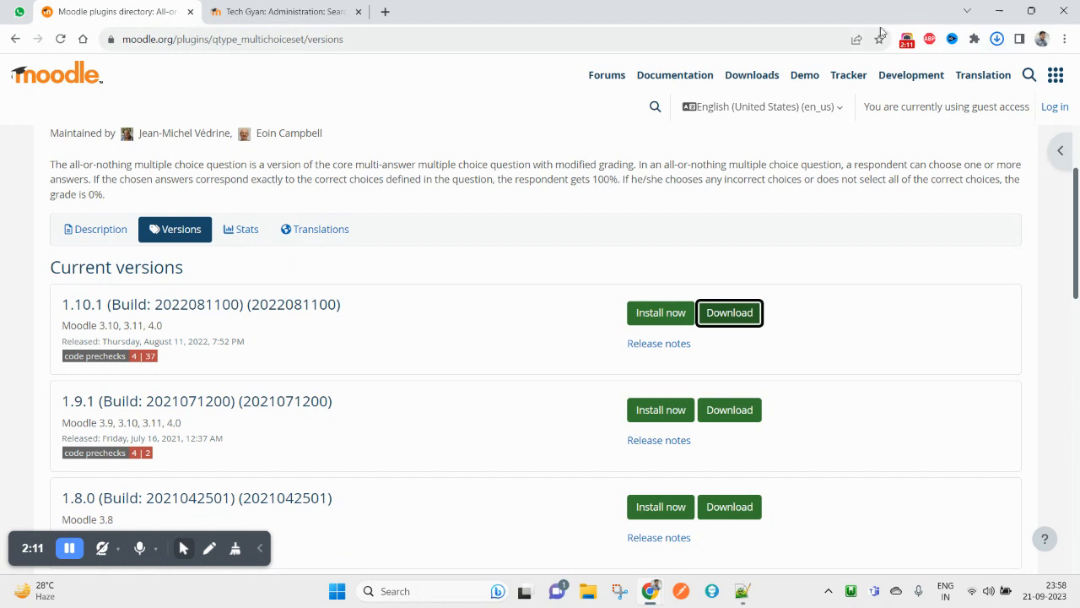
pyautogui.click(998, 42)
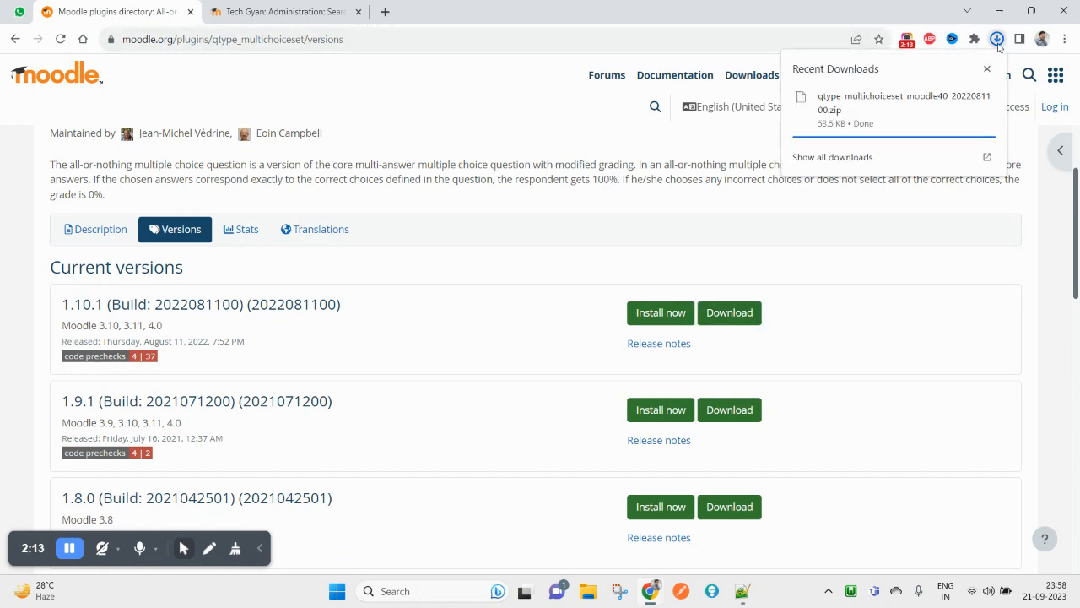
# Switch to the Tech Gyan site administration and open the plugin installer.
pyautogui.click(269, 11)
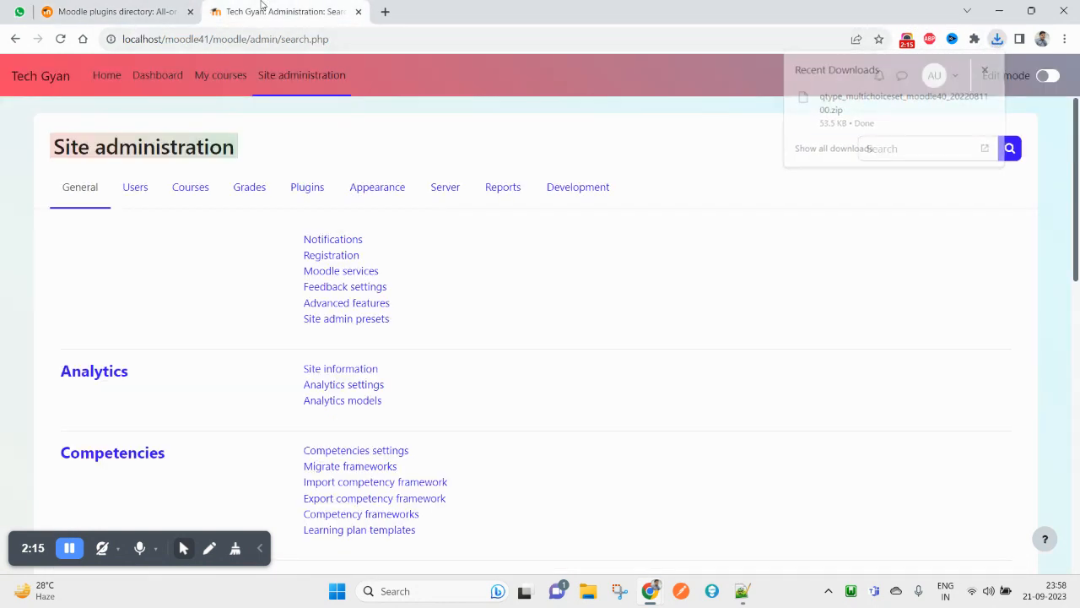
pyautogui.click(309, 191)
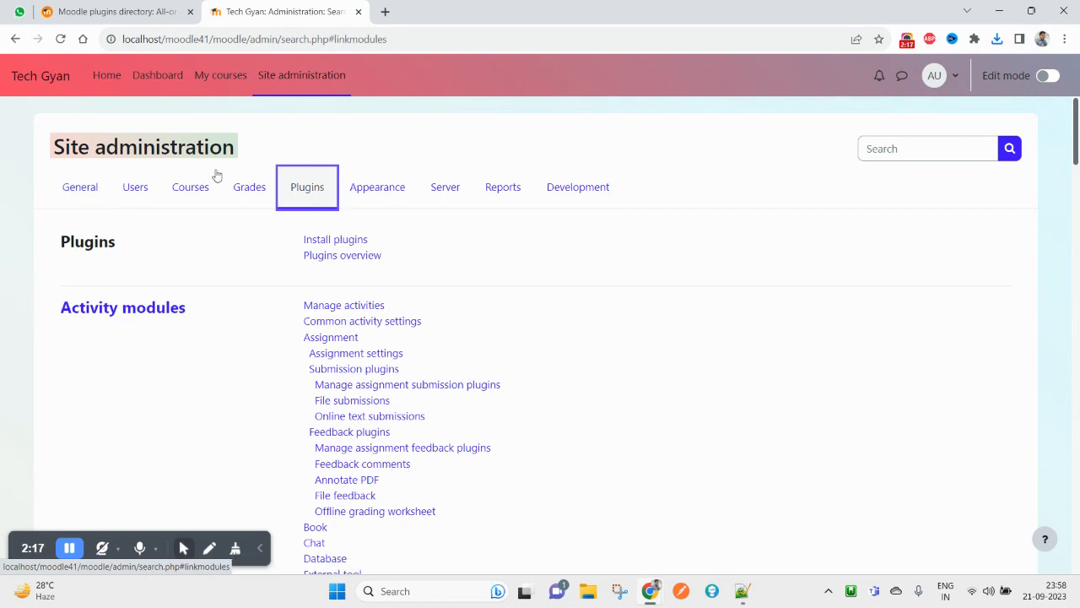
pyautogui.rightClick(329, 121)
pyautogui.click(369, 166)
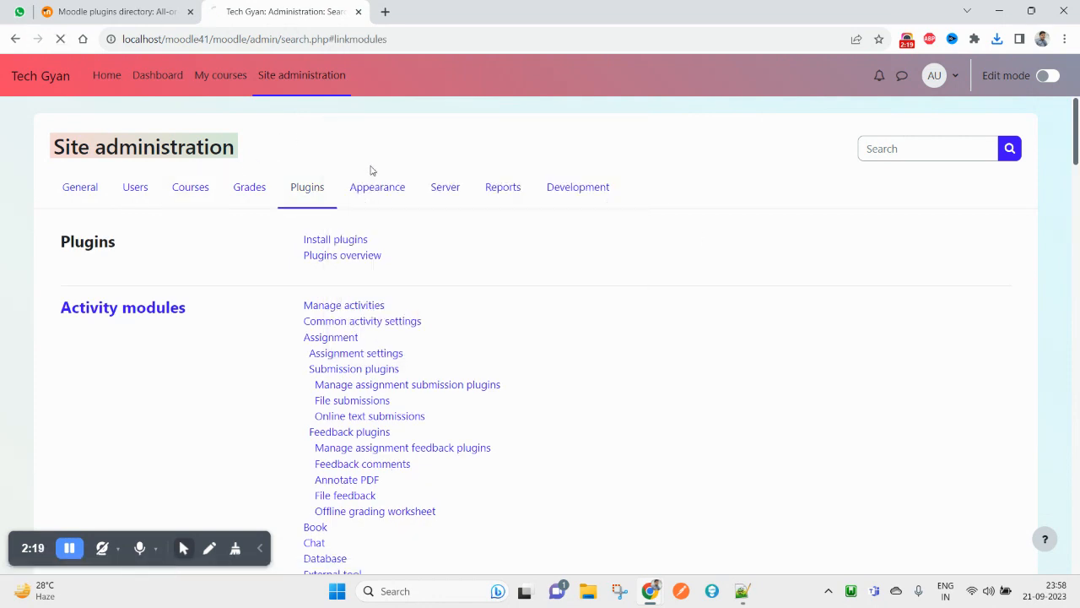
pyautogui.click(319, 240)
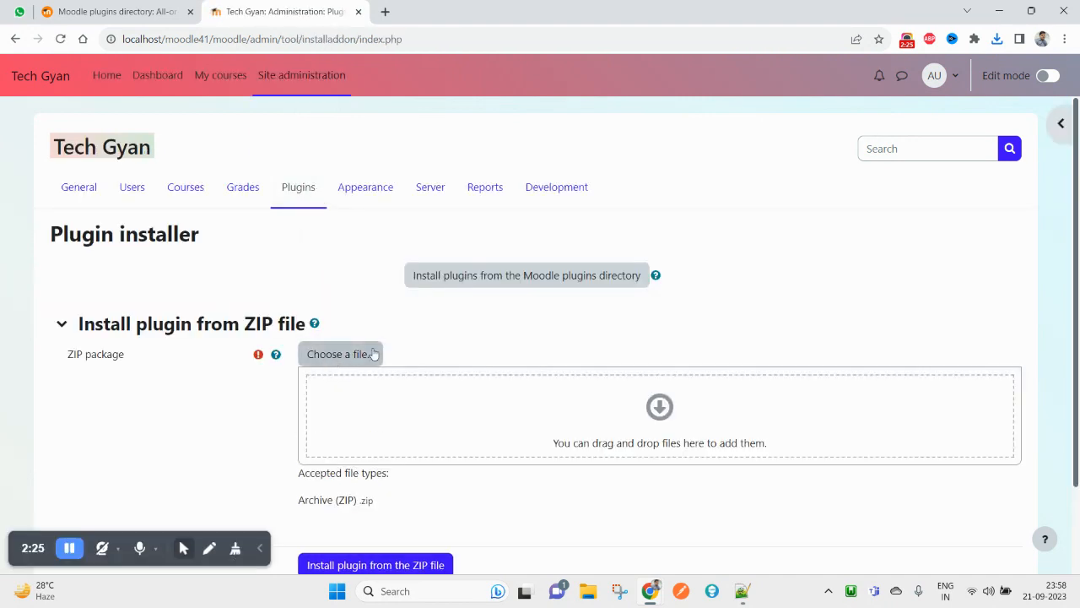
# Upload qtype_multichoiceset_moodle40_2022081100.zip from Downloads as the ZIP package.
pyautogui.click(369, 356)
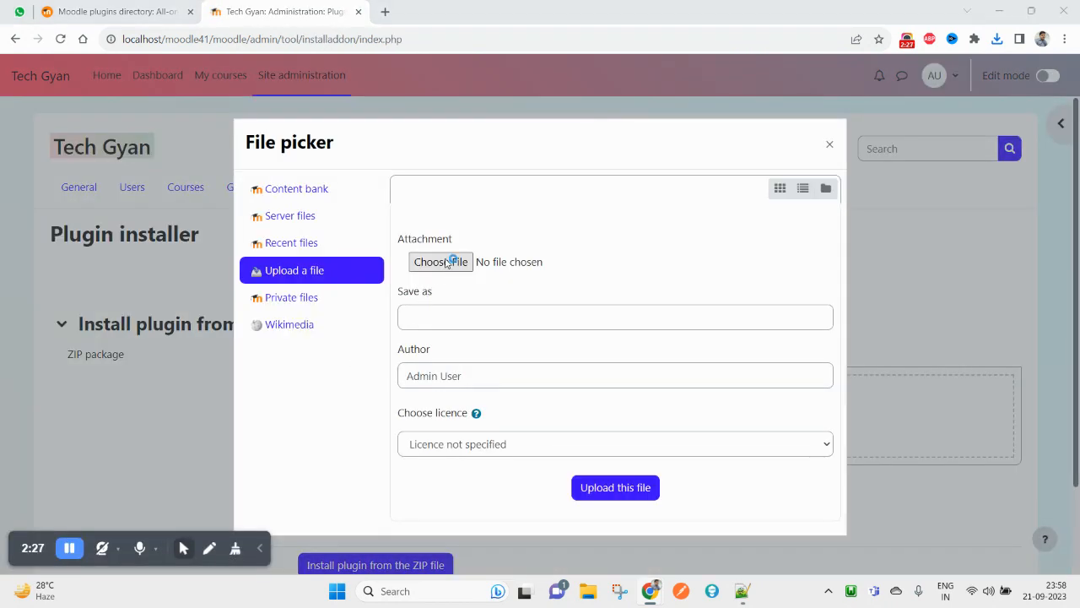
pyautogui.click(445, 262)
pyautogui.doubleClick(233, 150)
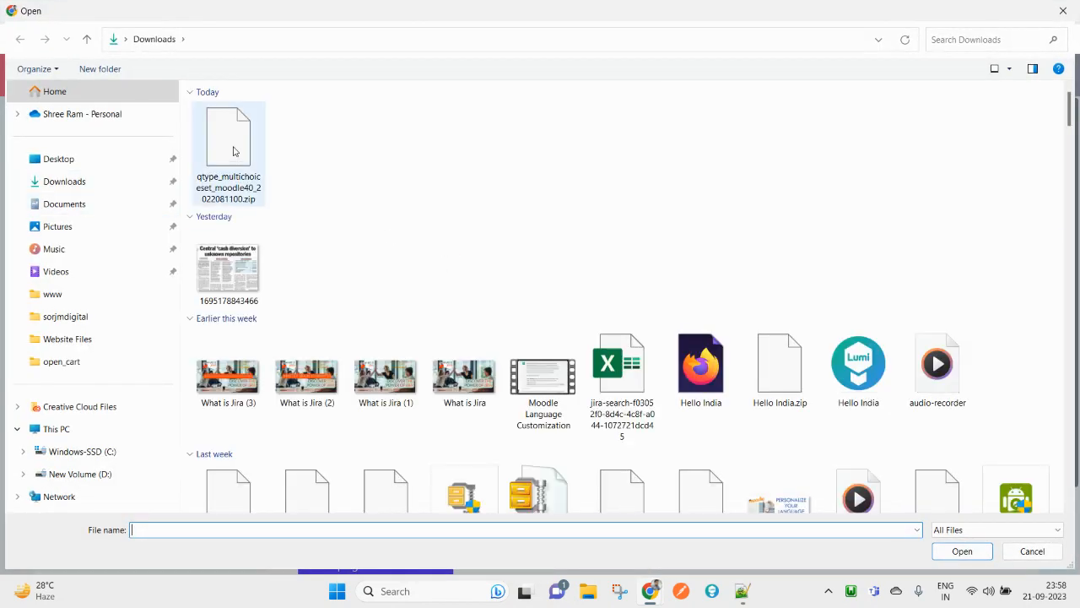
pyautogui.click(611, 487)
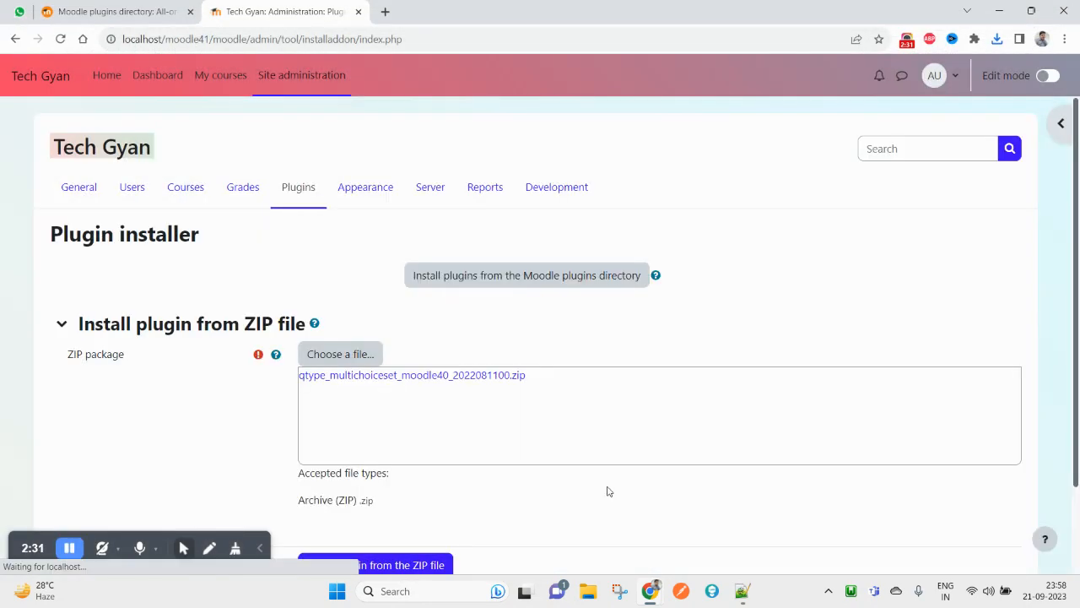
# Start installing the plugin from the uploaded ZIP file and continue past its validation.
pyautogui.scroll(-2, 604, 487)
pyautogui.click(392, 473)
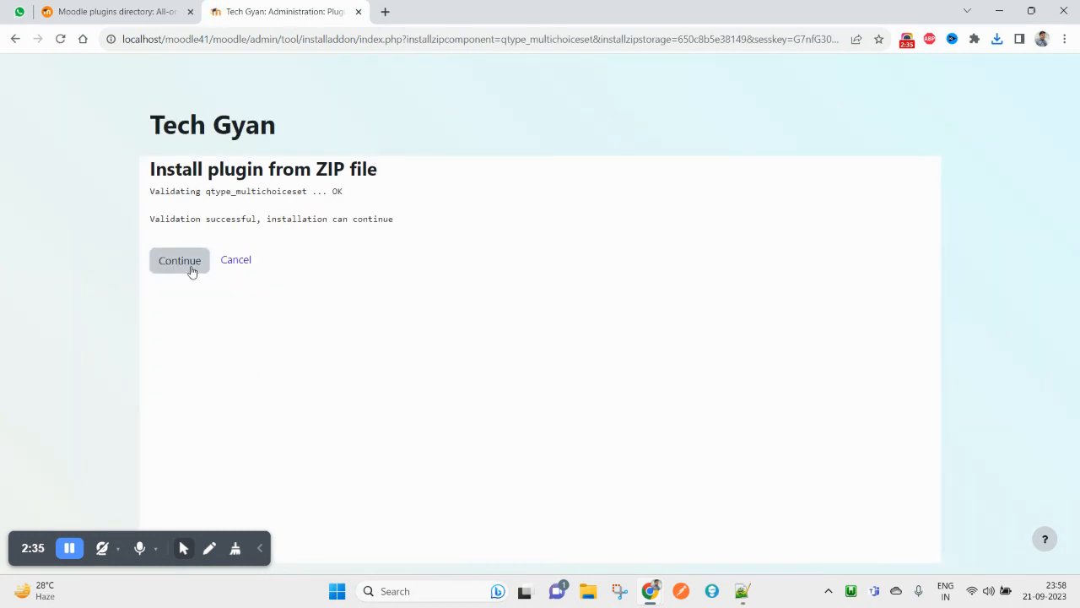
pyautogui.click(191, 269)
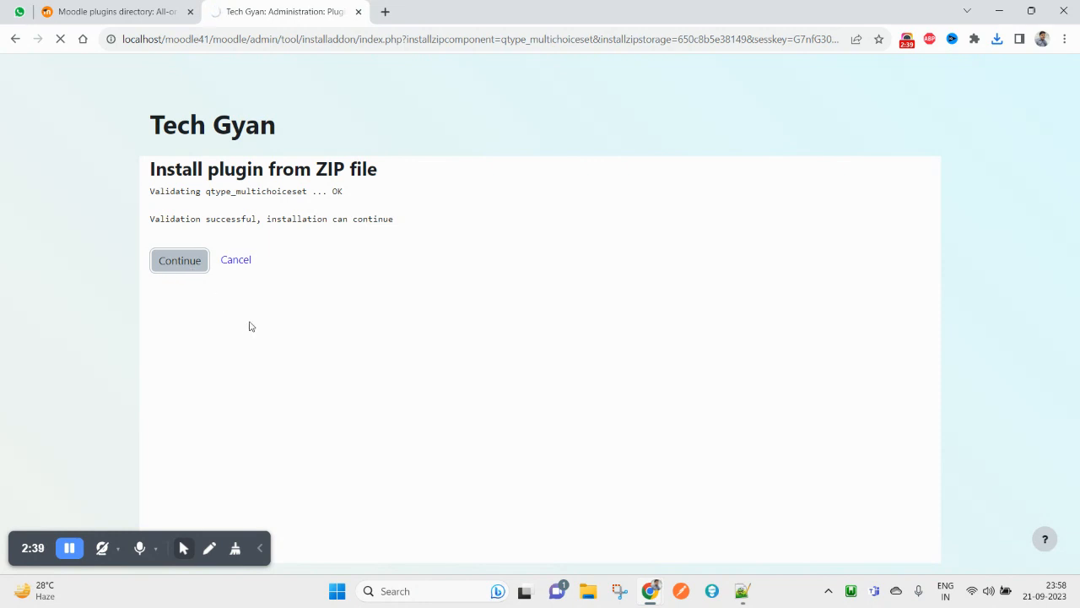
# Continue past the server checks, upgrade the Moodle database for the plugin, and save the new LDAP server settings with their defaults.
pyautogui.scroll(-10, 416, 351)
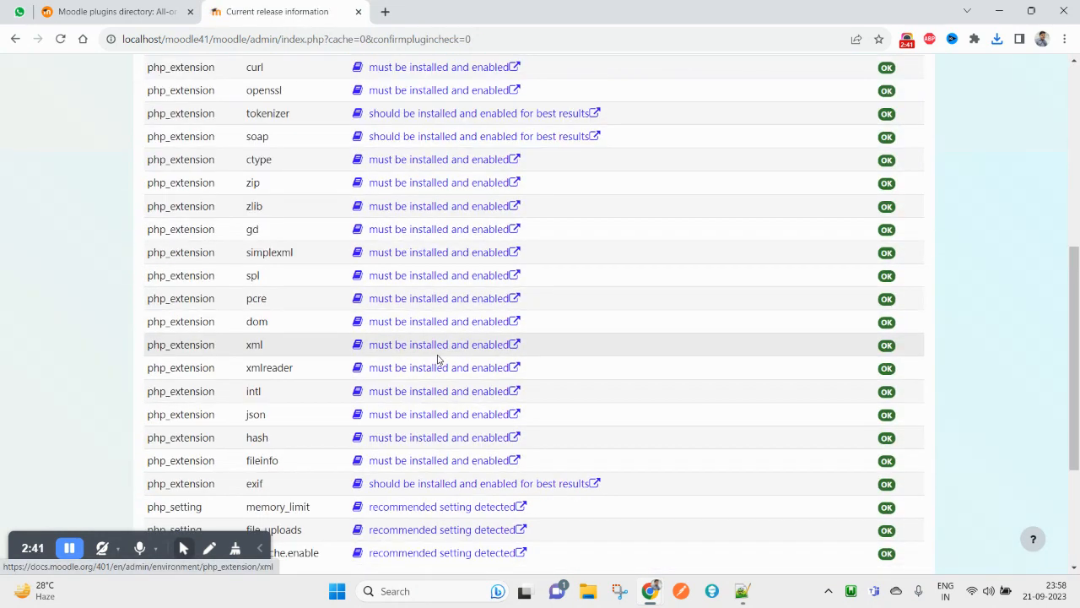
pyautogui.click(534, 550)
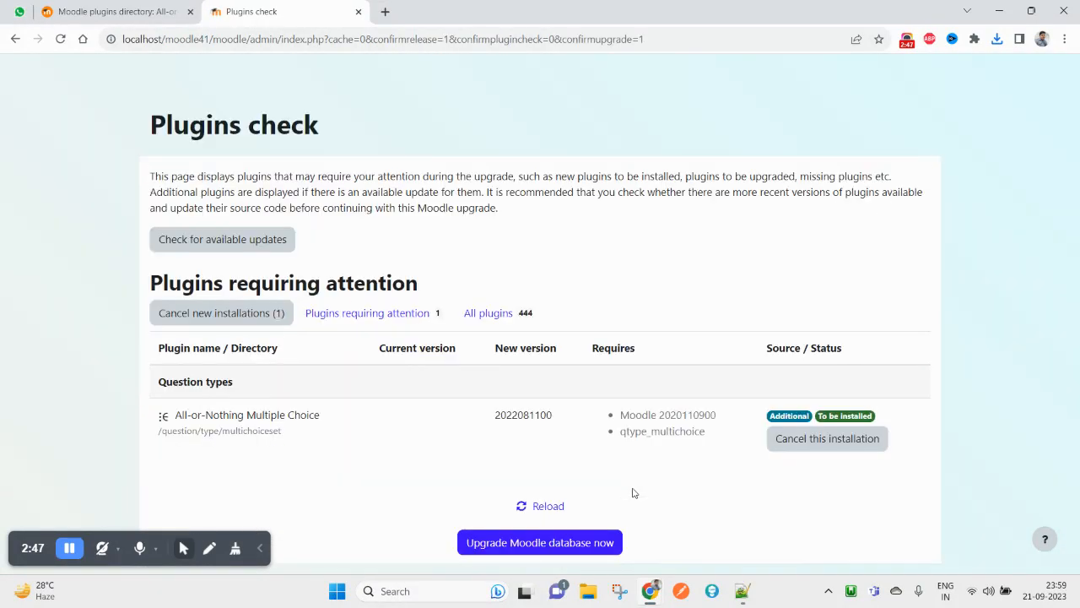
pyautogui.click(537, 545)
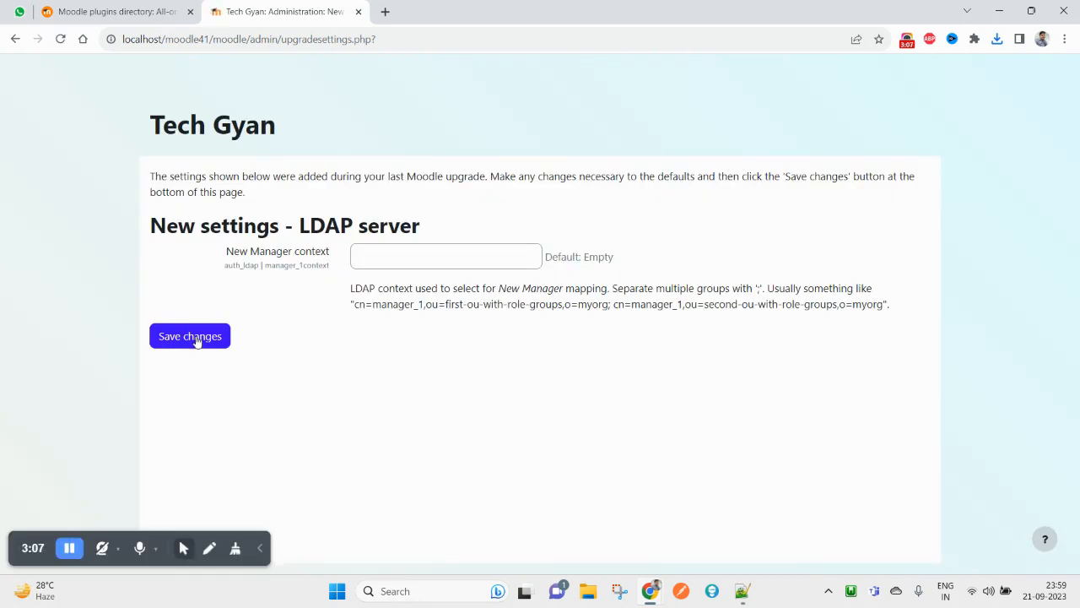
pyautogui.click(197, 345)
pyautogui.click(198, 346)
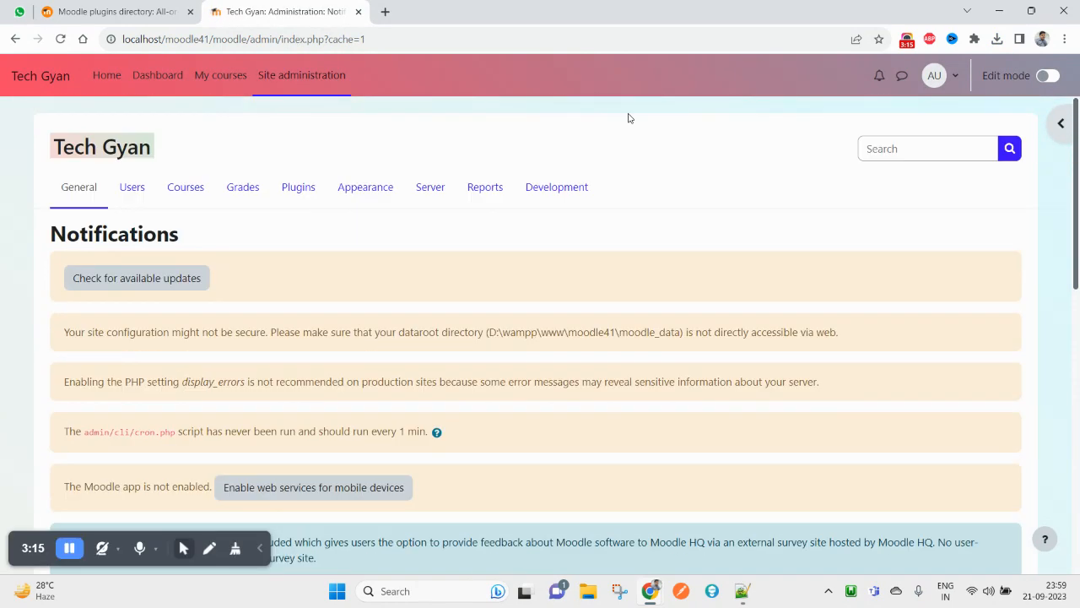
# Open My First Course with Topic 1 expanded and turn on edit mode.
pyautogui.click(214, 82)
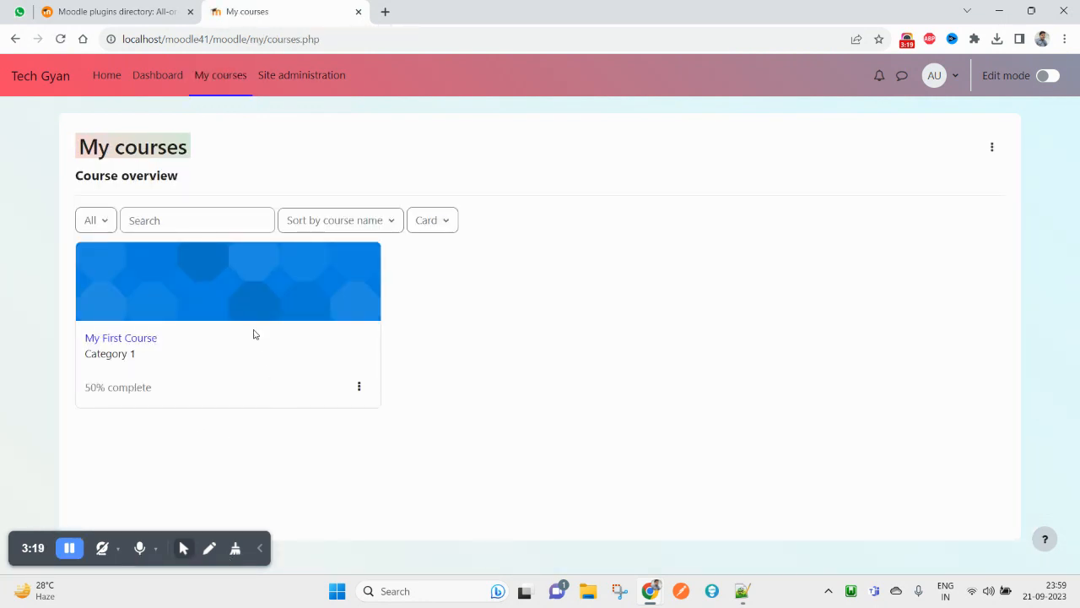
pyautogui.click(224, 284)
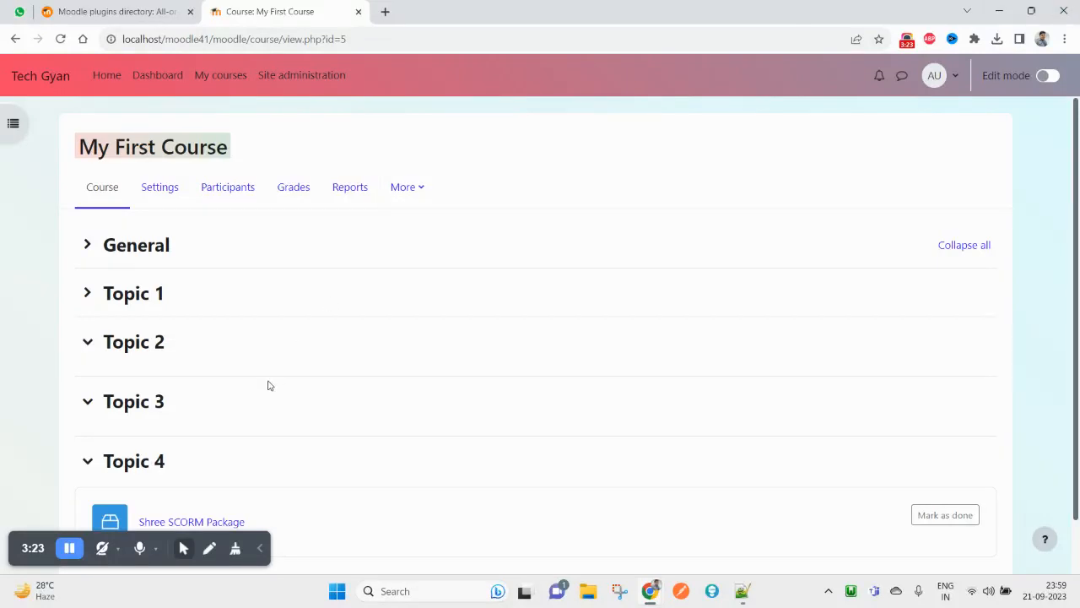
pyautogui.click(87, 293)
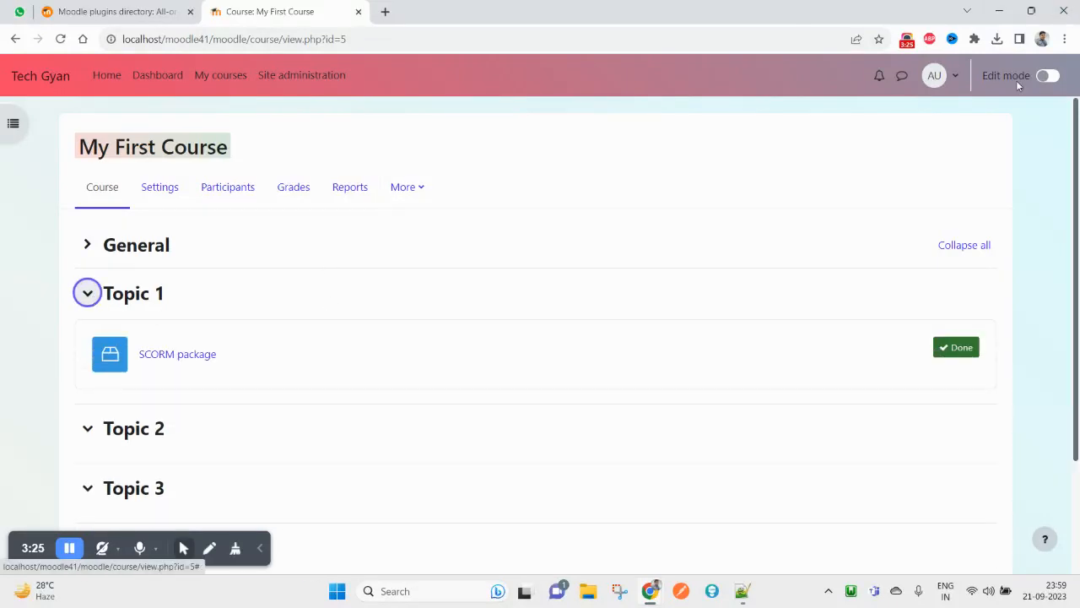
pyautogui.click(1049, 76)
pyautogui.scroll(-4, 138, 413)
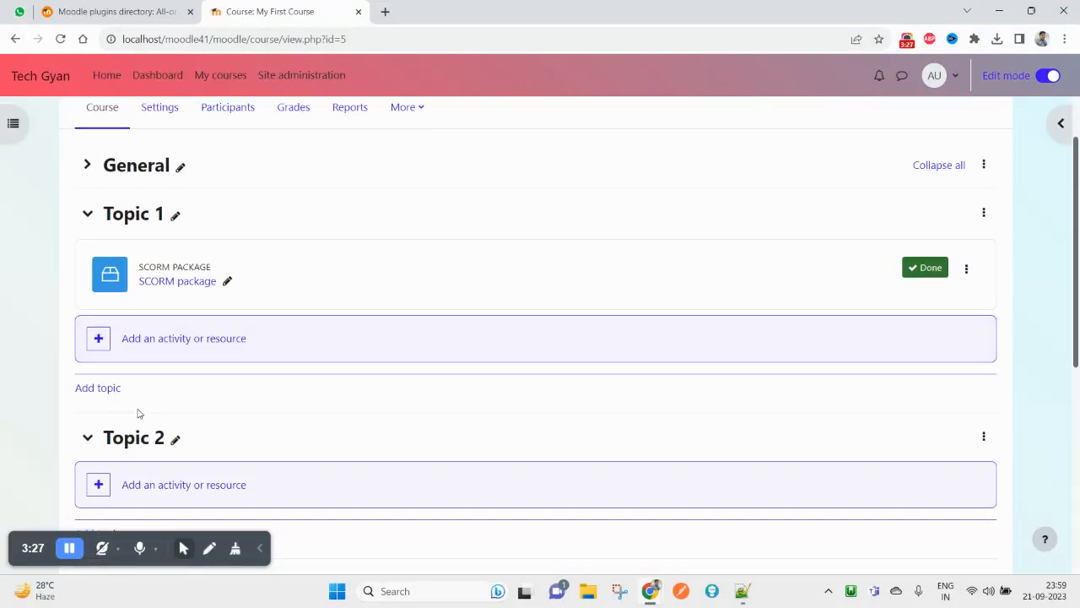
pyautogui.scroll(-2, 138, 412)
pyautogui.scroll(4, 149, 307)
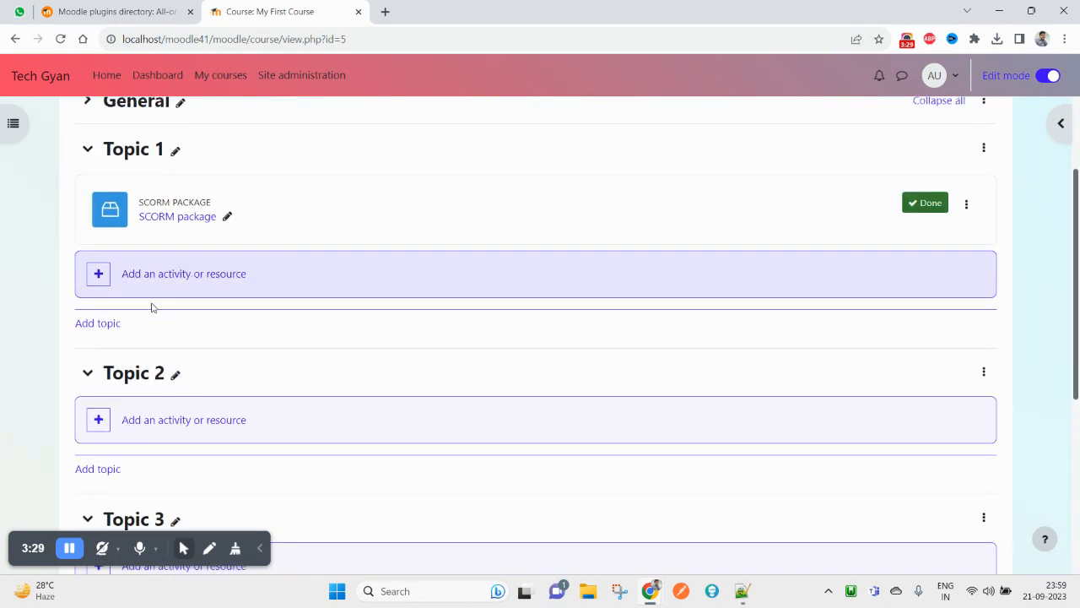
# Add a Quiz activity to Topic 1, finding it by searching the activity chooser for "quiz".
pyautogui.click(172, 277)
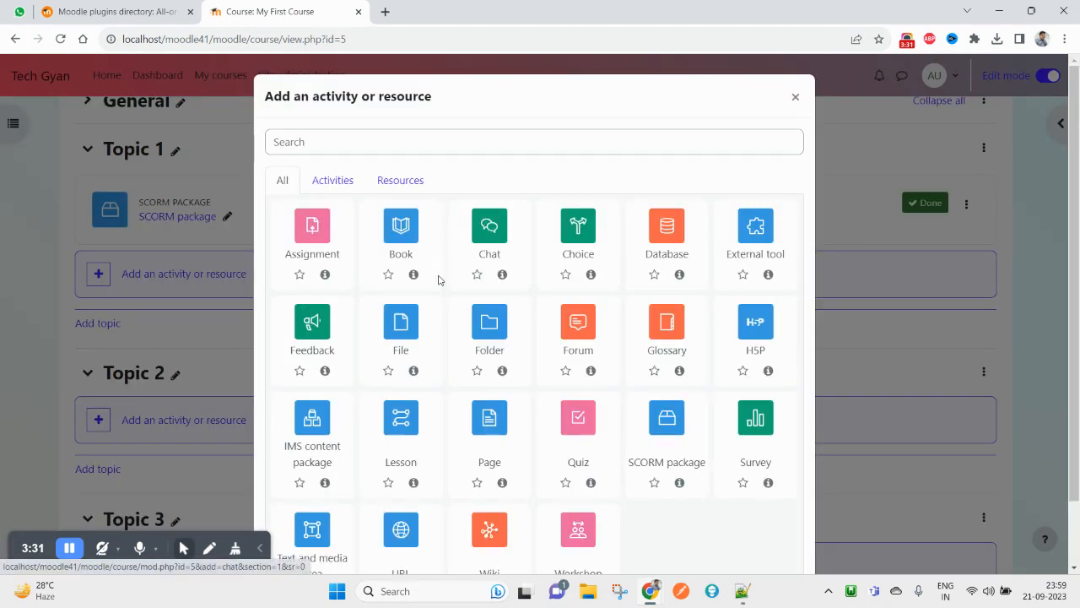
pyautogui.click(367, 142)
pyautogui.write('quiz')
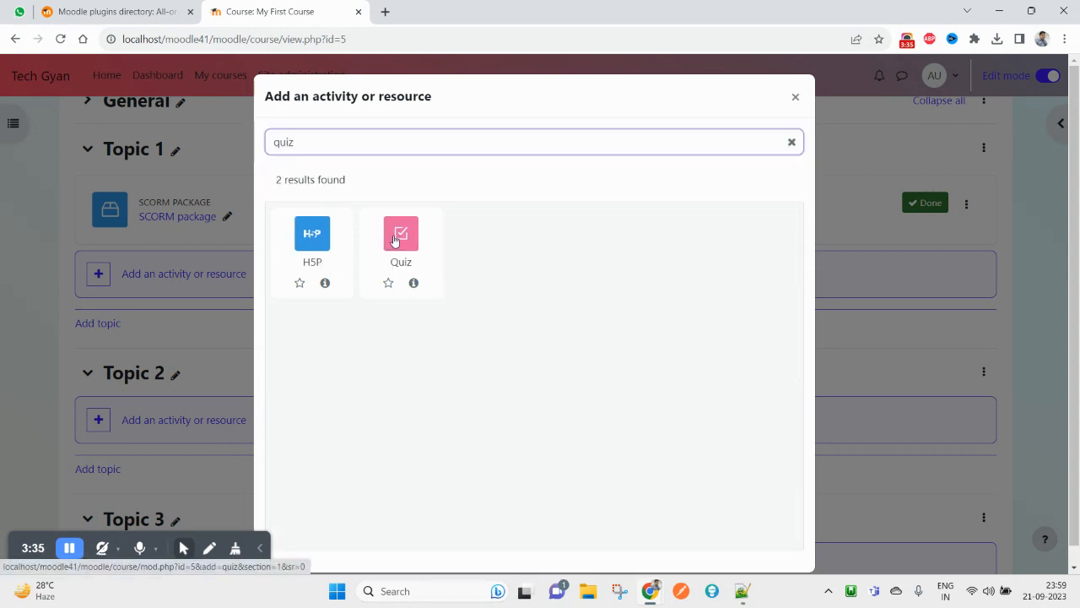
pyautogui.click(394, 242)
# Name the quiz Test Quiz, use the same text as its description, and save and display it.
pyautogui.click(357, 314)
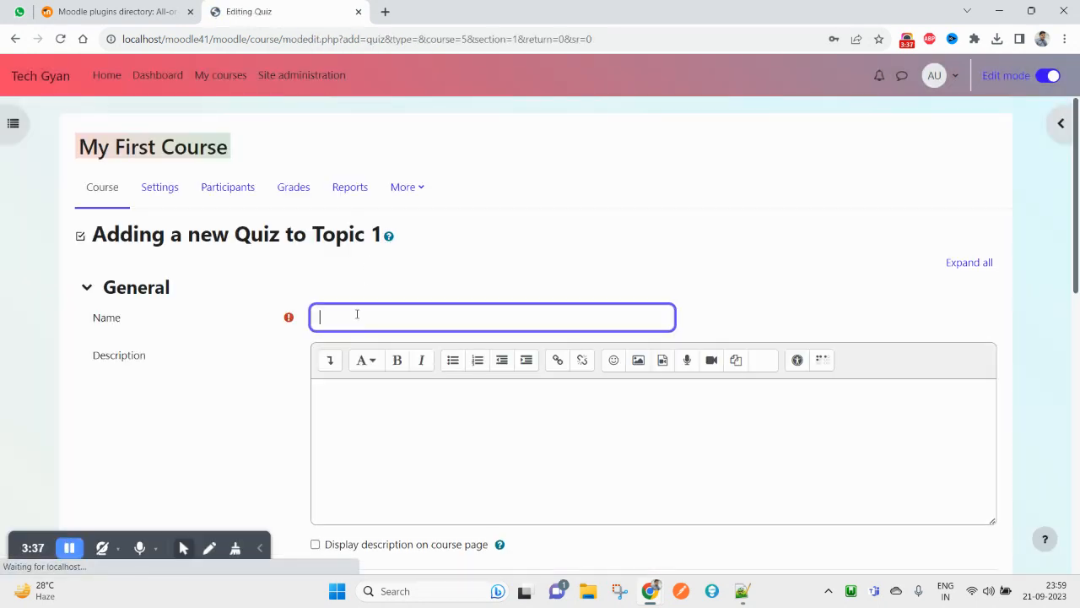
pyautogui.write('Test Quiz')
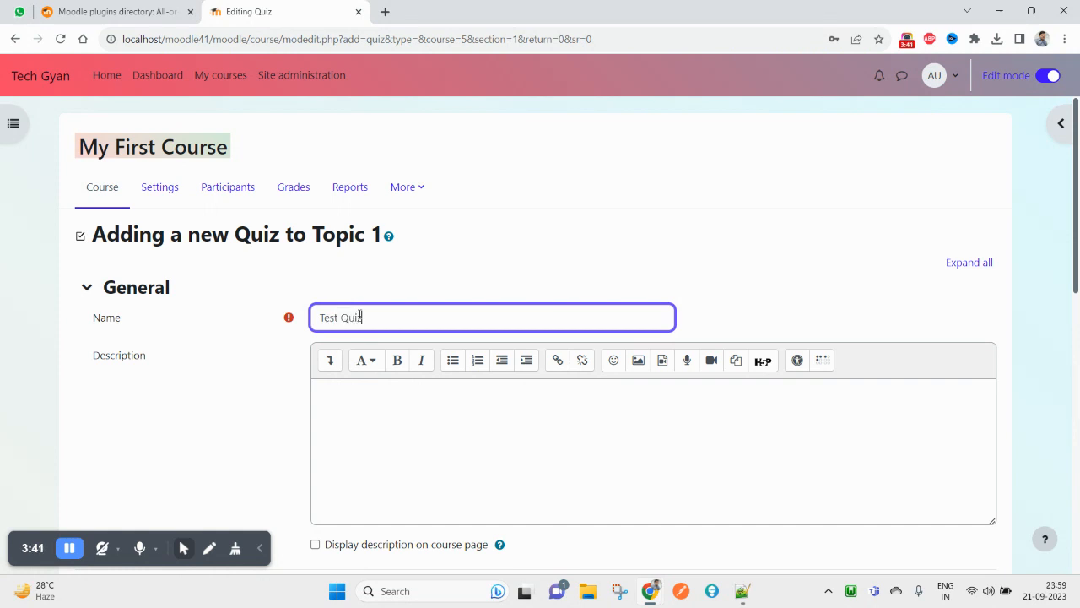
pyautogui.tripleClick(360, 317)
pyautogui.hotkey('ctrl', 'c')
pyautogui.click(439, 405)
pyautogui.hotkey('ctrl', 'v')
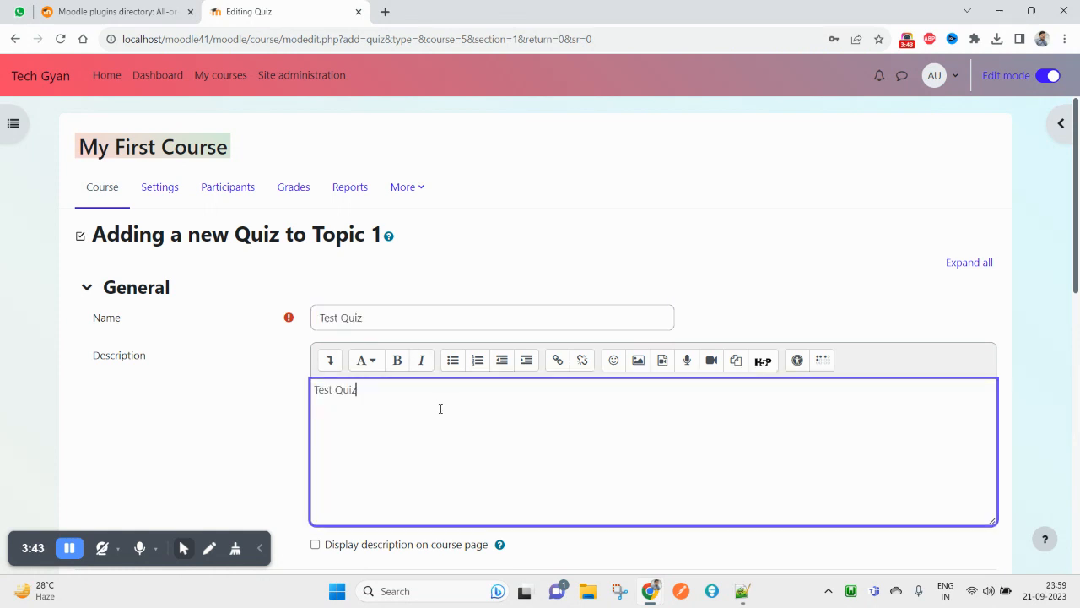
pyautogui.scroll(-8, 417, 393)
pyautogui.click(477, 473)
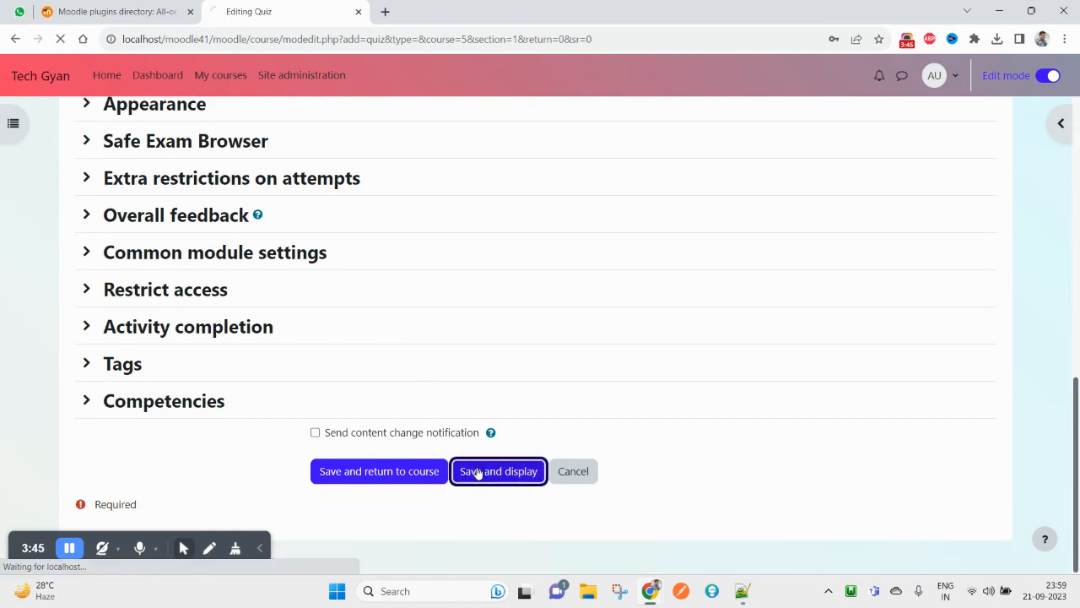
# Open the Questions page of Test Quiz and start adding a new question.
pyautogui.scroll(-1, 197, 379)
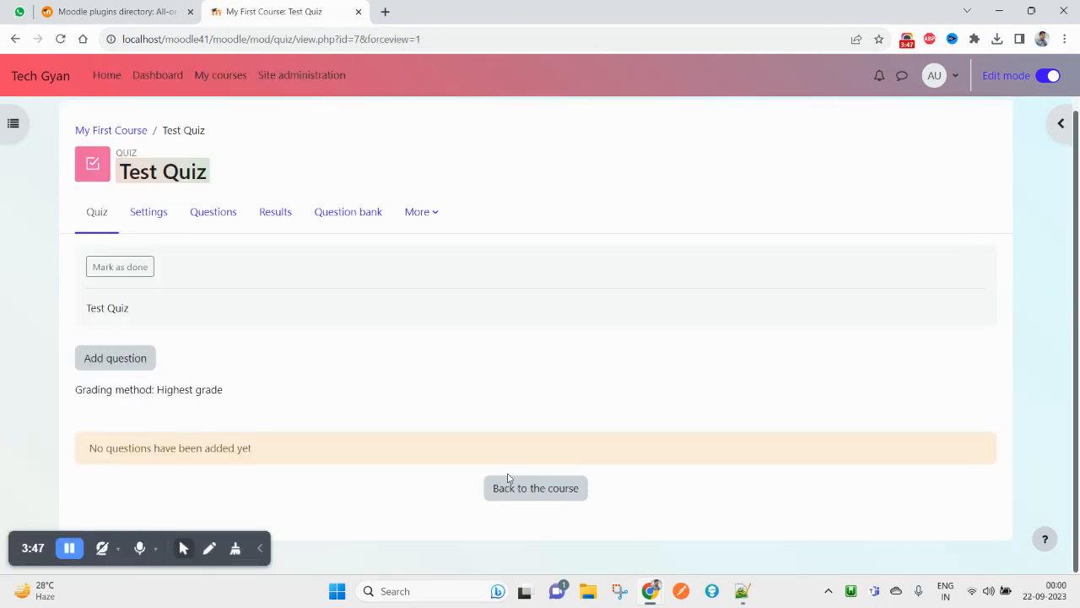
pyautogui.click(358, 217)
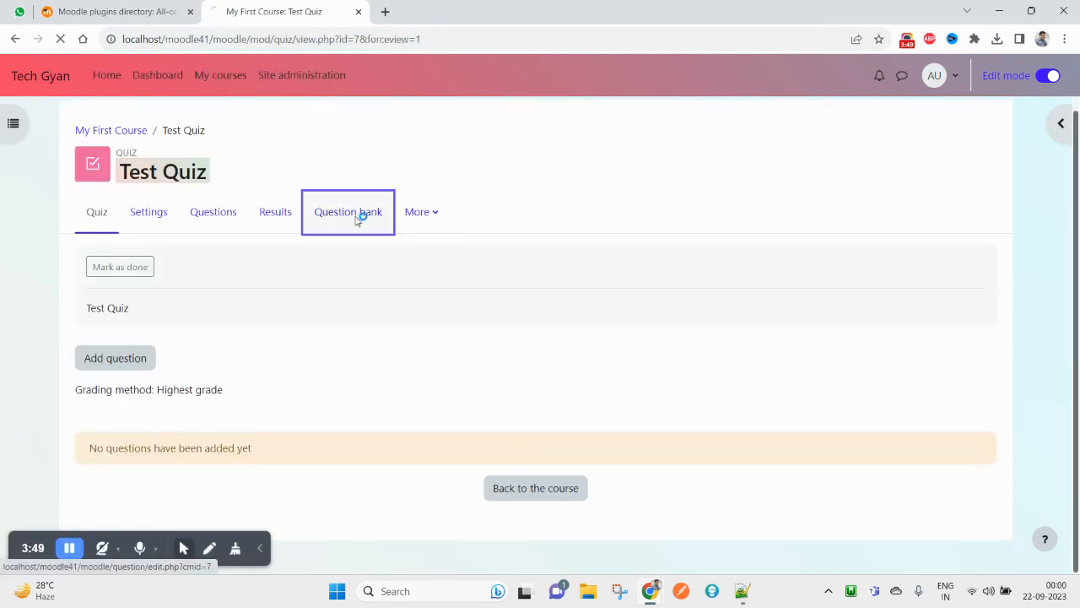
pyautogui.click(15, 38)
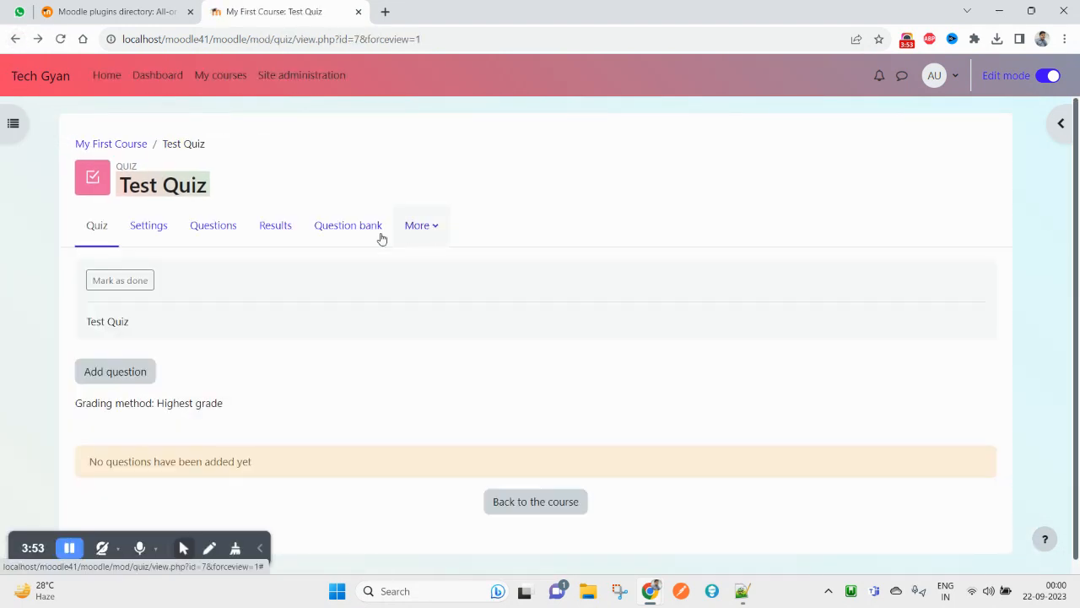
pyautogui.click(215, 226)
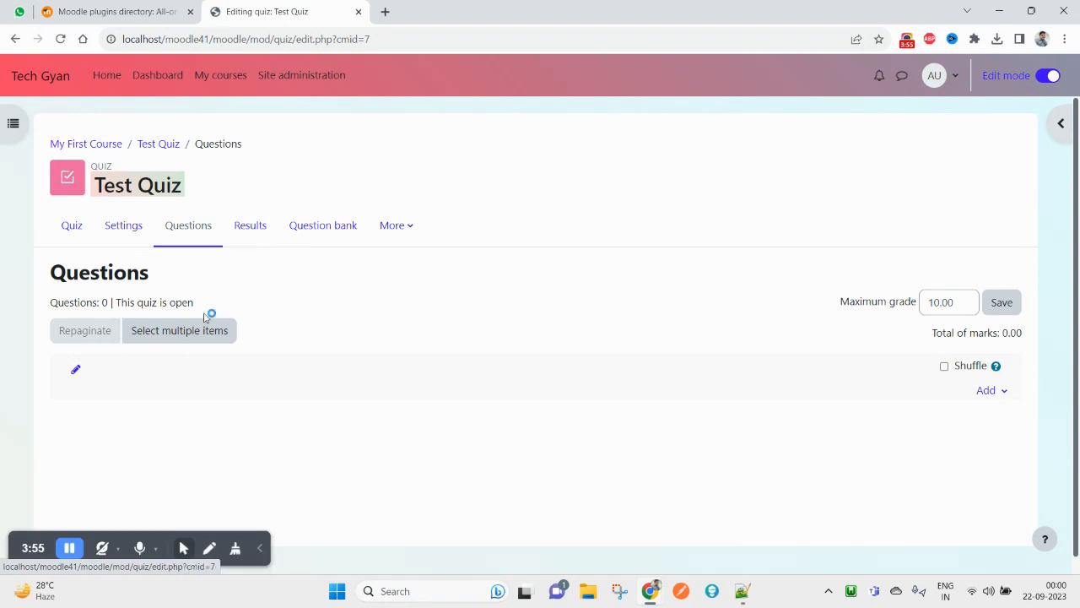
pyautogui.click(987, 389)
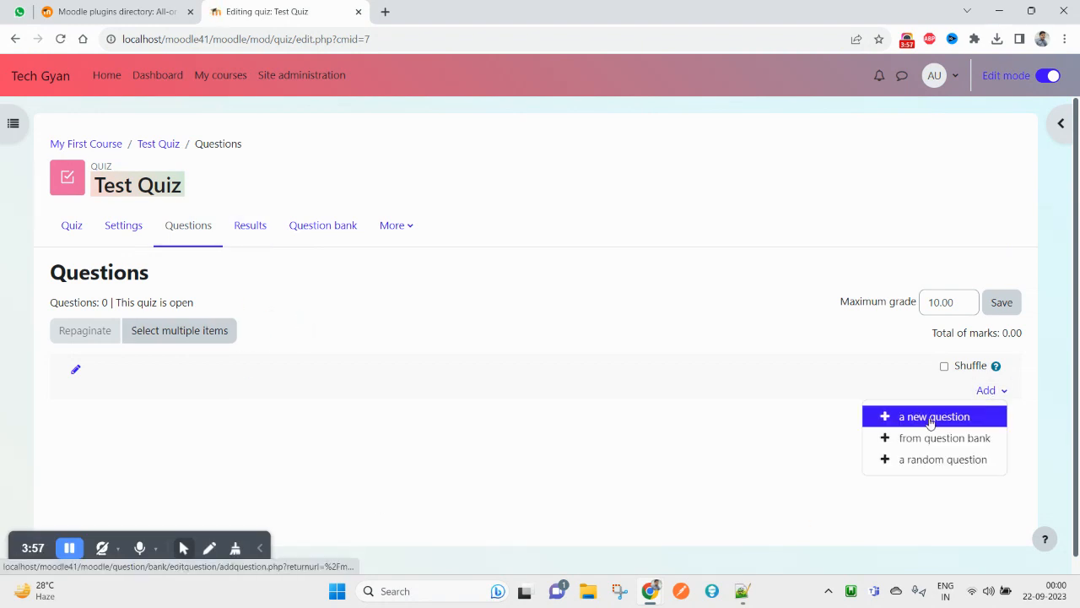
pyautogui.click(932, 417)
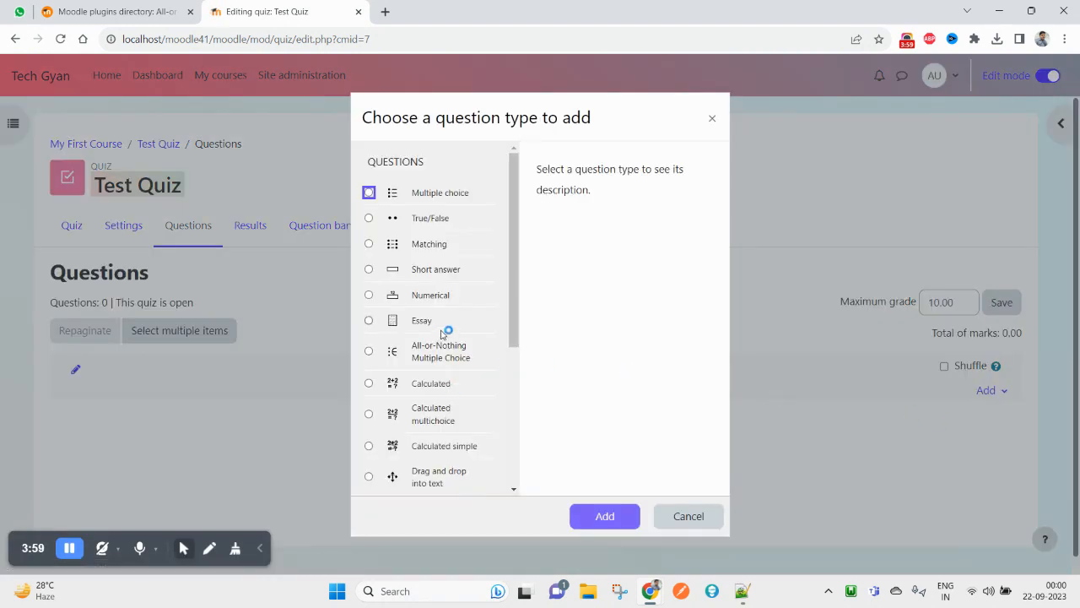
# Choose All-or-Nothing Multiple Choice as the question type and add the question.
pyautogui.scroll(-1, 468, 412)
pyautogui.scroll(1, 456, 295)
pyautogui.click(452, 160)
pyautogui.moveTo(474, 363); pyautogui.dragTo(403, 352)
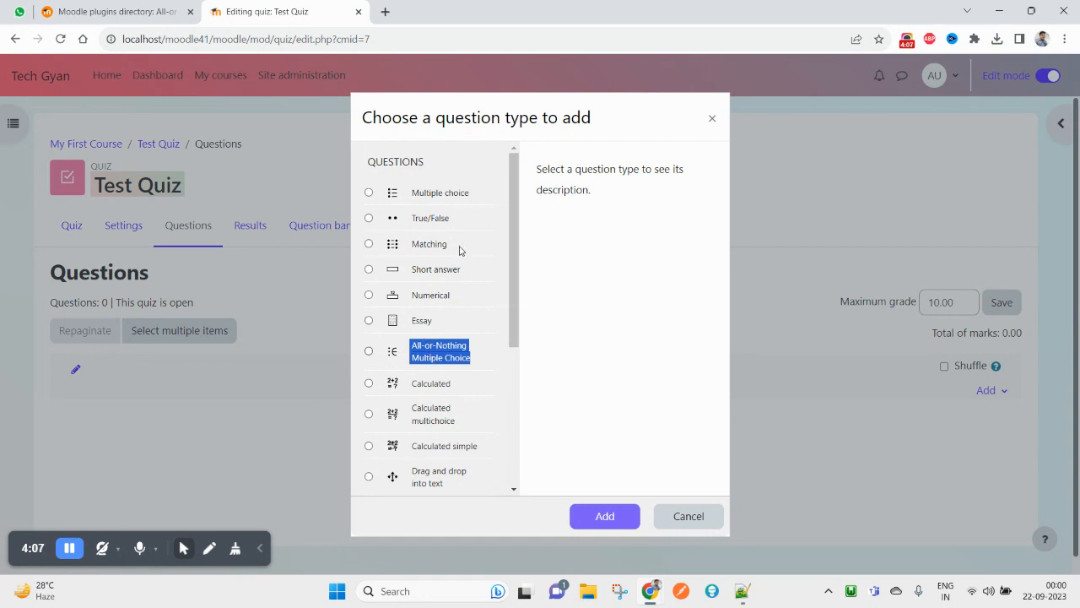
pyautogui.scroll(-3, 447, 345)
pyautogui.scroll(3, 454, 350)
pyautogui.click(369, 352)
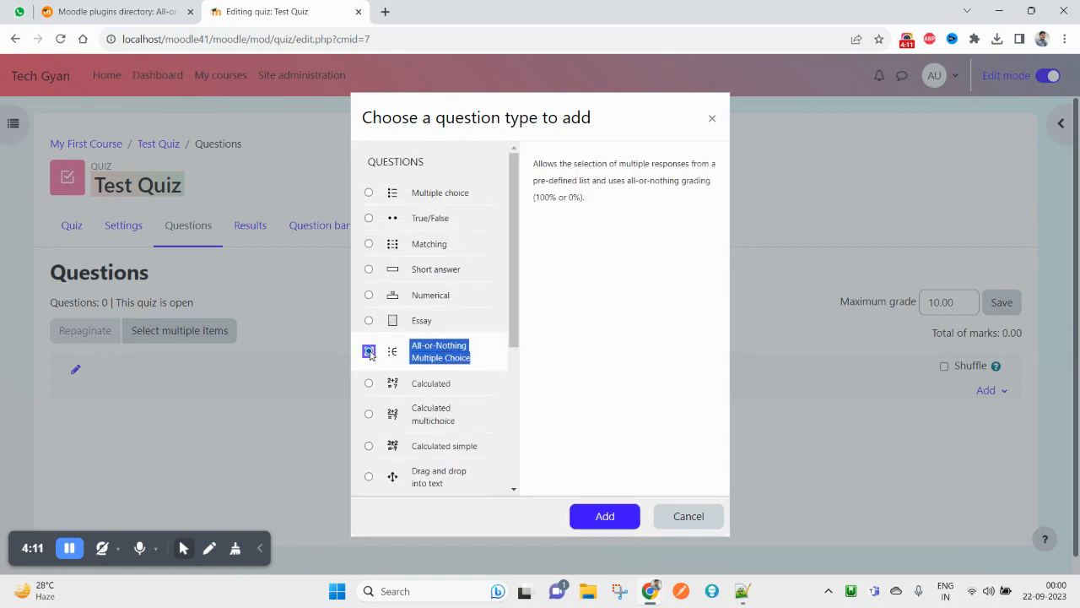
pyautogui.click(605, 522)
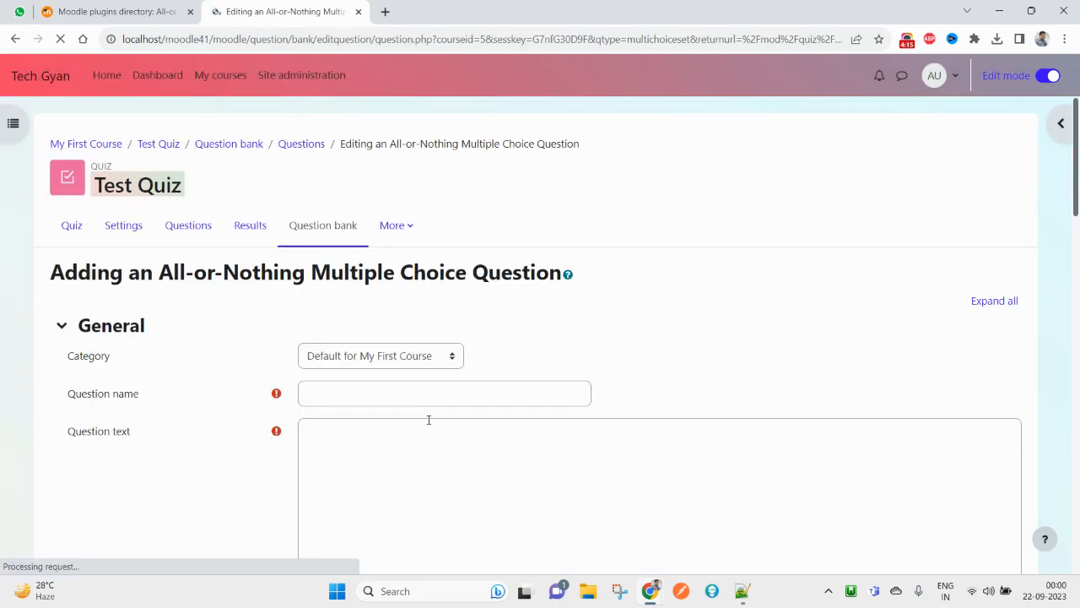
# Name the question "Which of these countries are in G20?".
pyautogui.scroll(-1, 429, 420)
pyautogui.click(386, 330)
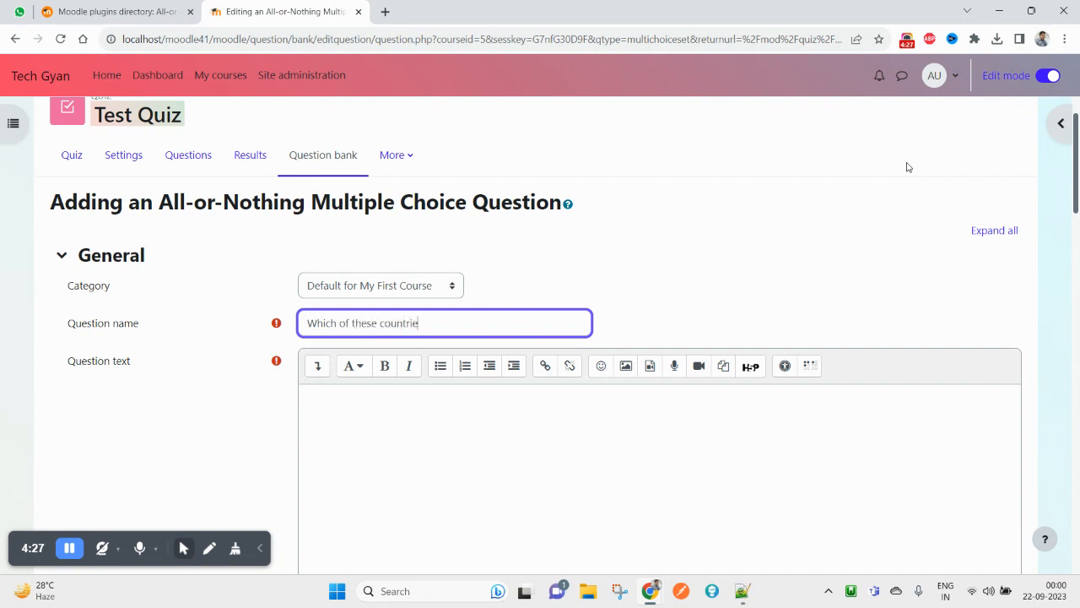
pyautogui.write('are in G21')
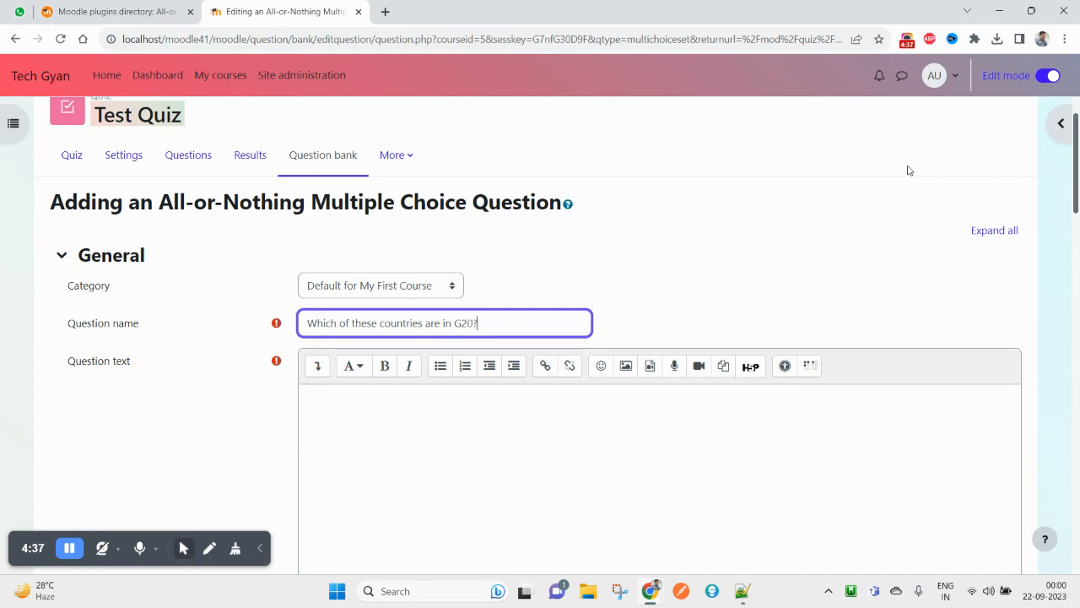
pyautogui.hotkey('ctrl', 'a')
# Enter India as choice 1 in the answers and mark it correct.
pyautogui.scroll(-5, 447, 418)
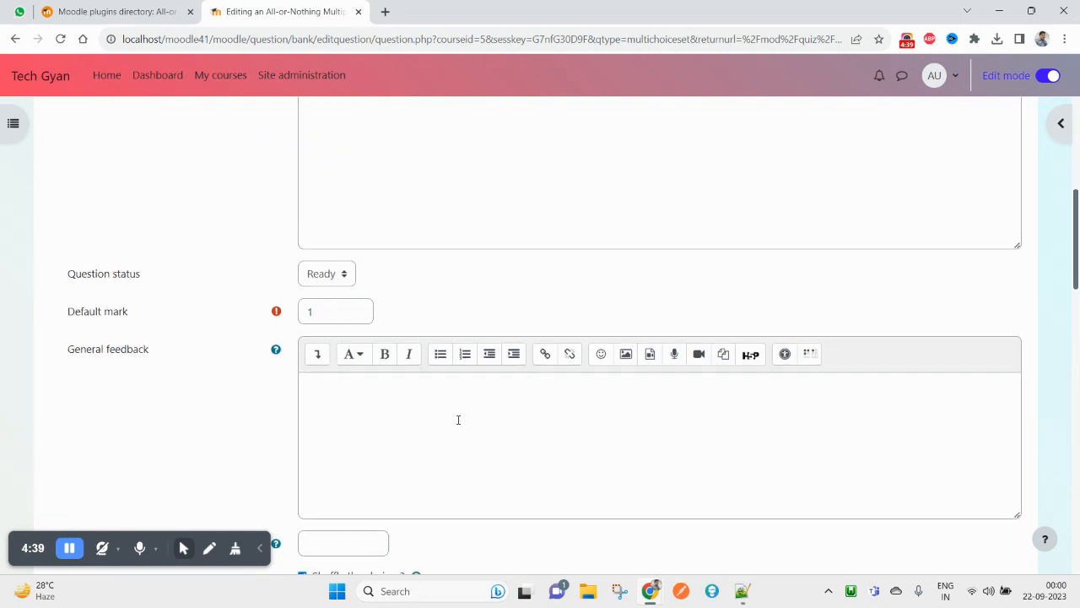
pyautogui.scroll(-5, 458, 418)
pyautogui.click(360, 344)
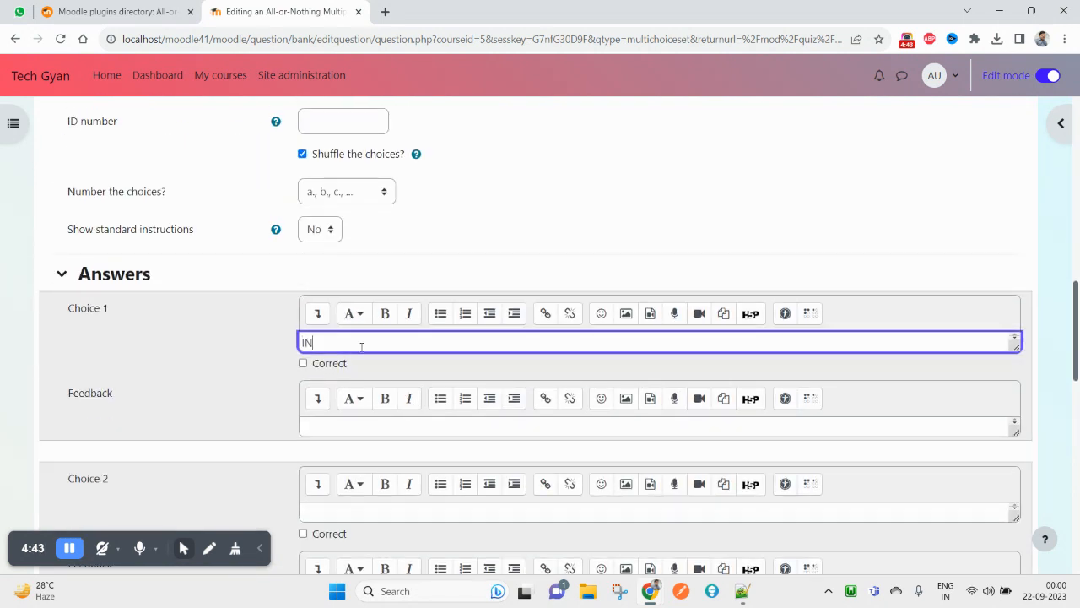
pyautogui.write('India')
pyautogui.scroll(-1, 330, 479)
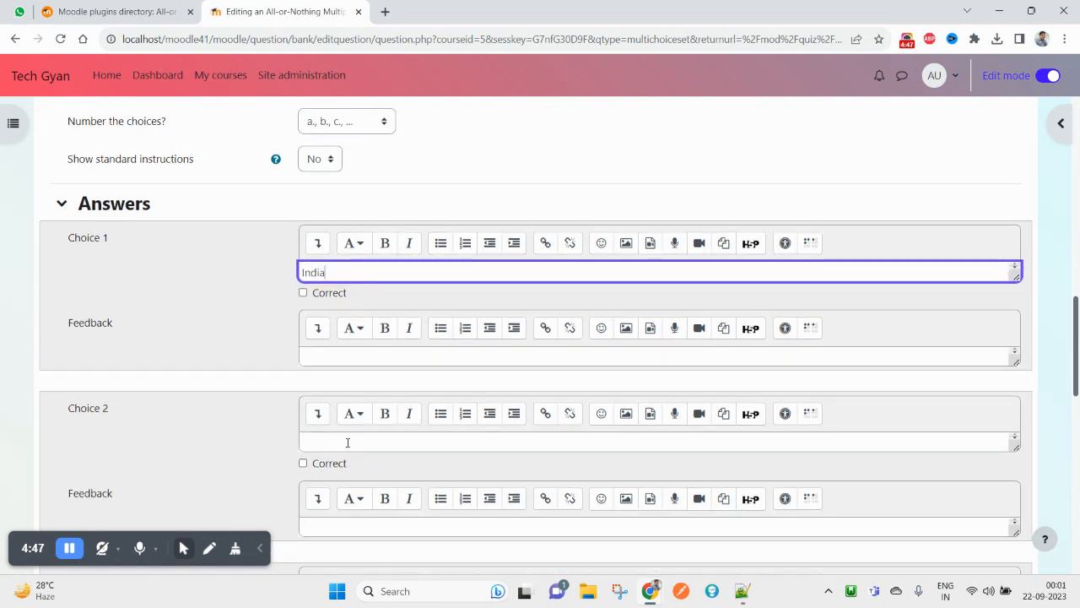
pyautogui.click(304, 293)
# Enter USA as choice 2 and China as choice 3, marking both correct.
pyautogui.click(340, 447)
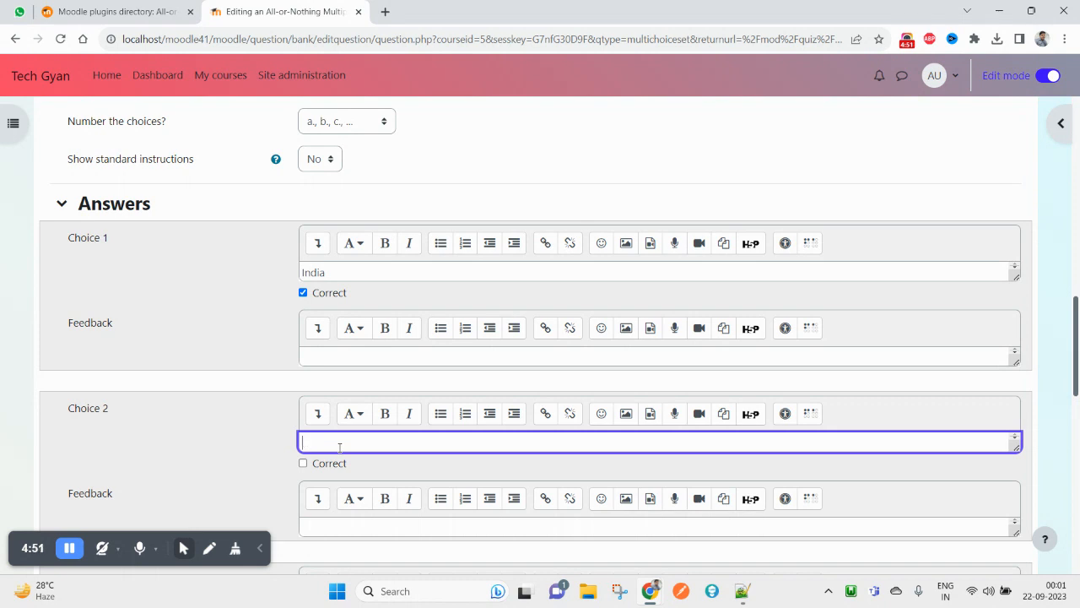
pyautogui.write('USA')
pyautogui.click(337, 464)
pyautogui.scroll(-3, 338, 469)
pyautogui.click(353, 403)
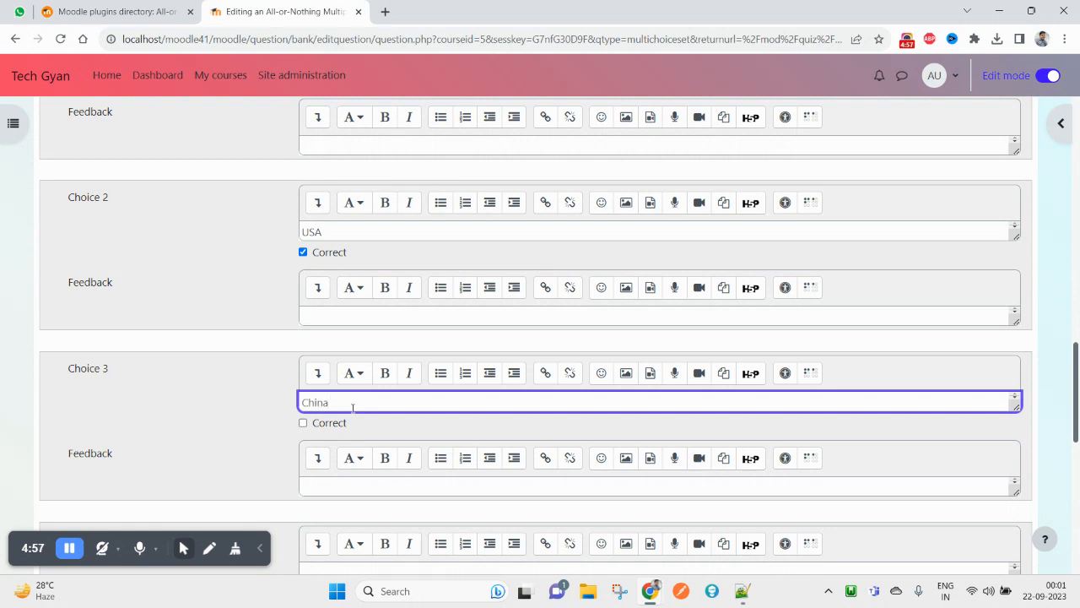
pyautogui.click(335, 424)
# Enter Australia as choice 4 and mark it correct.
pyautogui.scroll(-3, 342, 431)
pyautogui.click(342, 360)
pyautogui.scroll(5, 393, 387)
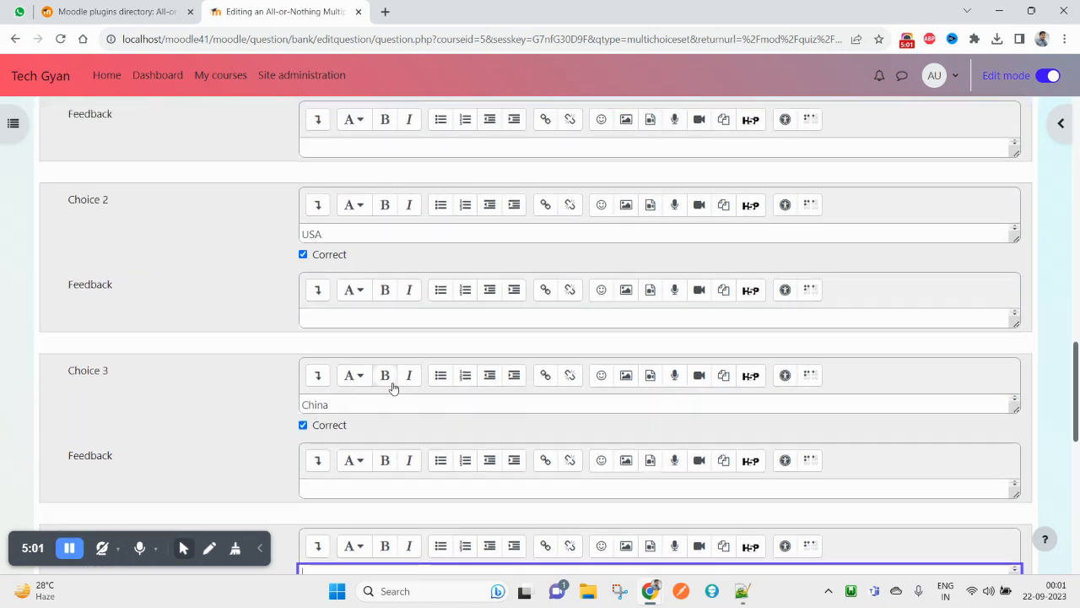
pyautogui.scroll(-5, 393, 388)
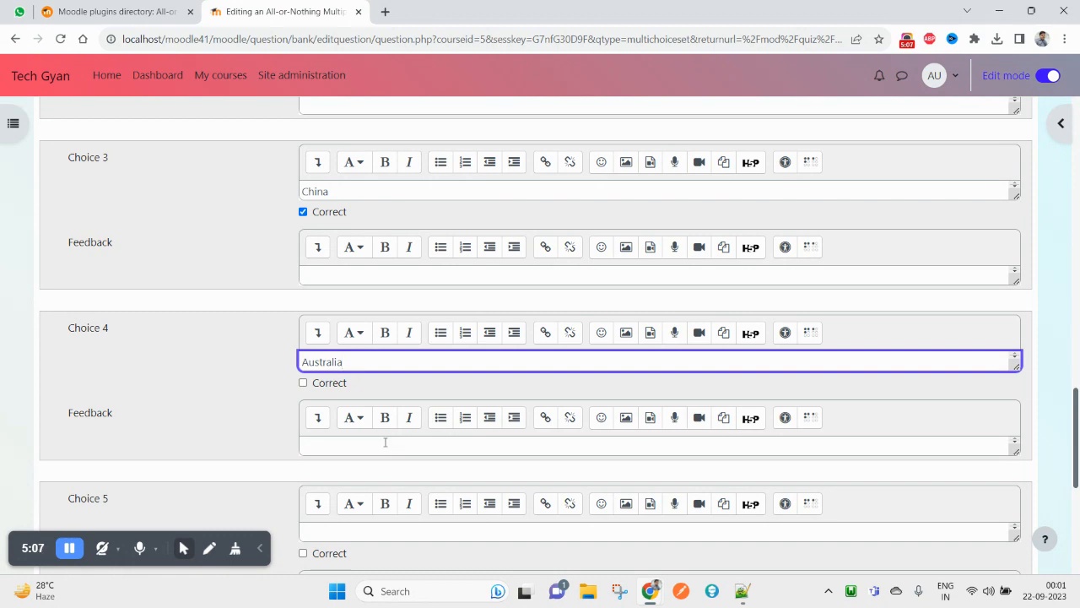
pyautogui.click(337, 389)
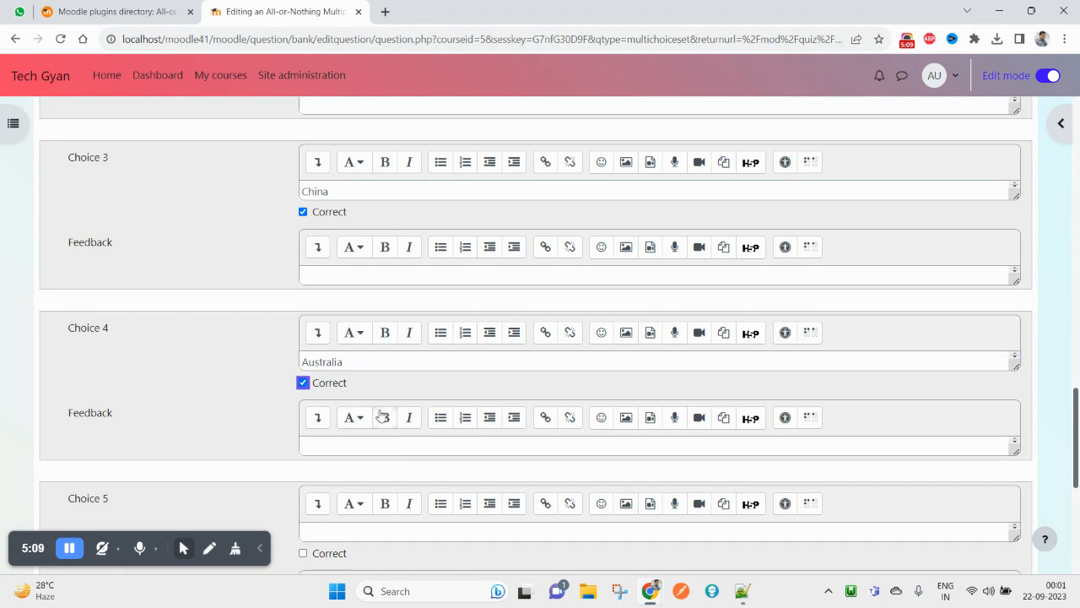
# Review the entered answer choices and try to save the question.
pyautogui.scroll(-3, 382, 415)
pyautogui.scroll(5, 394, 436)
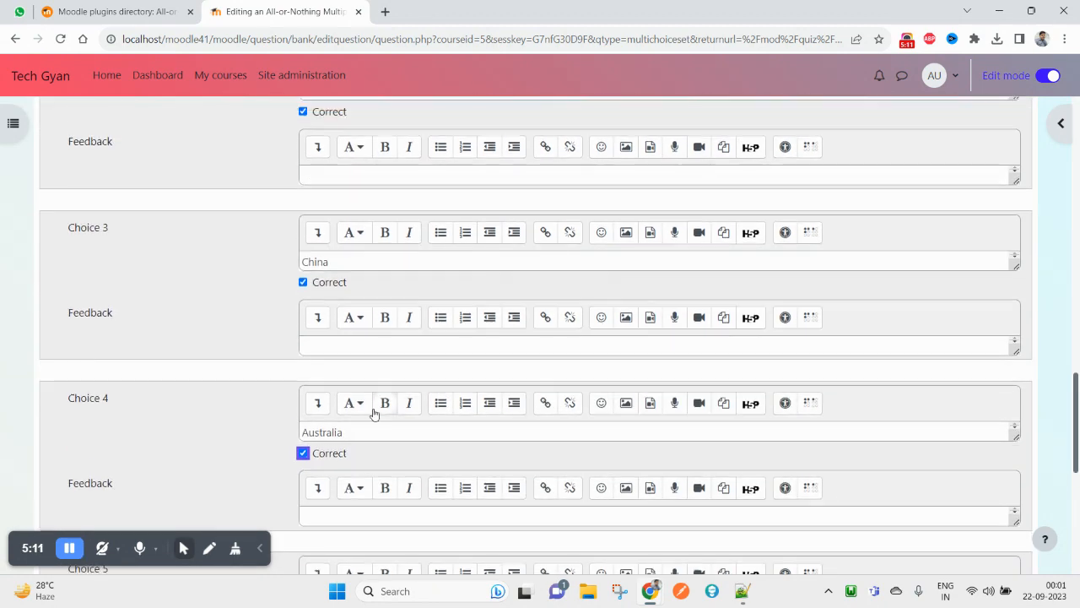
pyautogui.scroll(1, 333, 277)
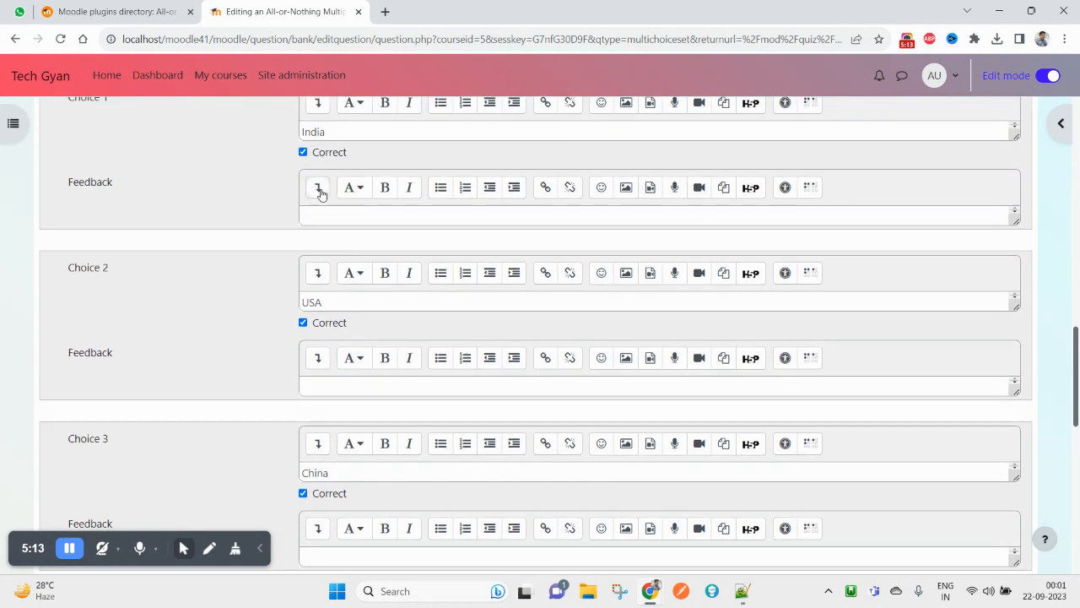
pyautogui.scroll(-8, 458, 475)
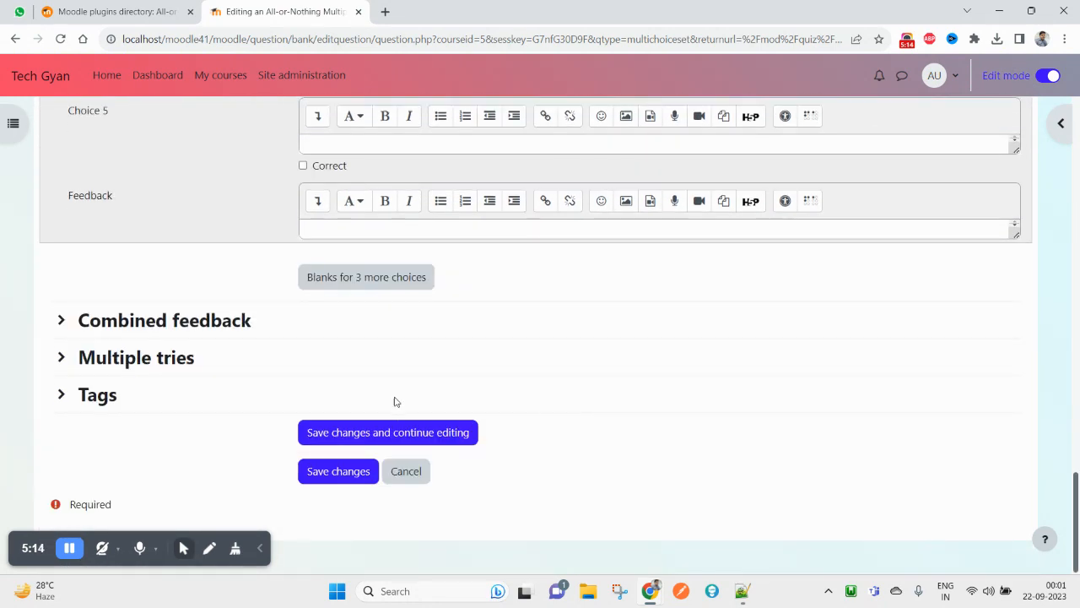
pyautogui.click(350, 476)
# Copy the question name "Which of these countries are in G20?" into the question text.
pyautogui.scroll(3, 361, 331)
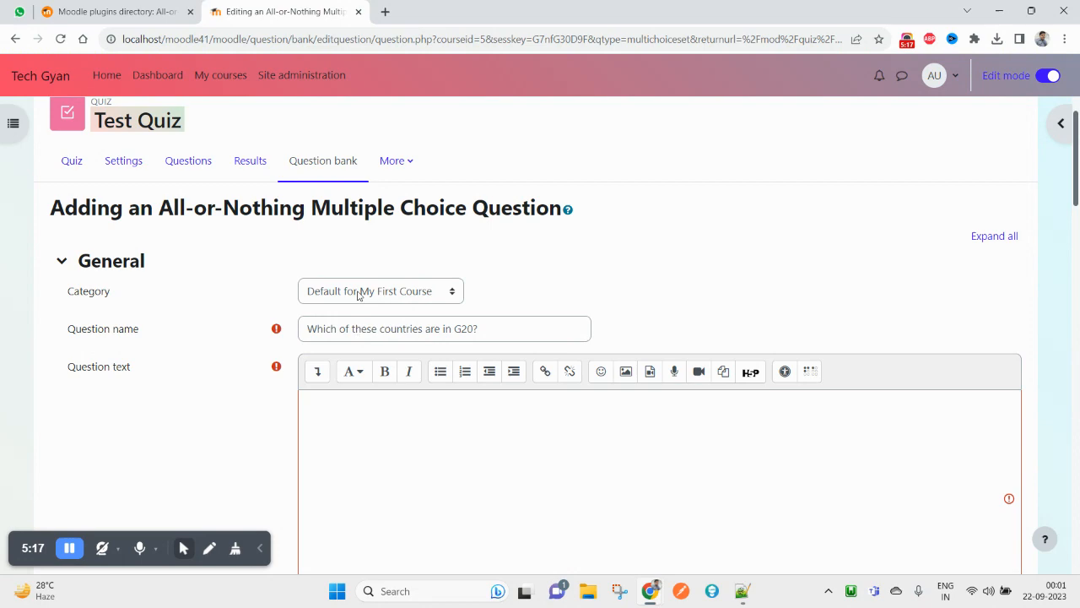
pyautogui.tripleClick(366, 331)
pyautogui.hotkey('ctrl', 'c')
pyautogui.click(412, 436)
pyautogui.hotkey('ctrl', 'v')
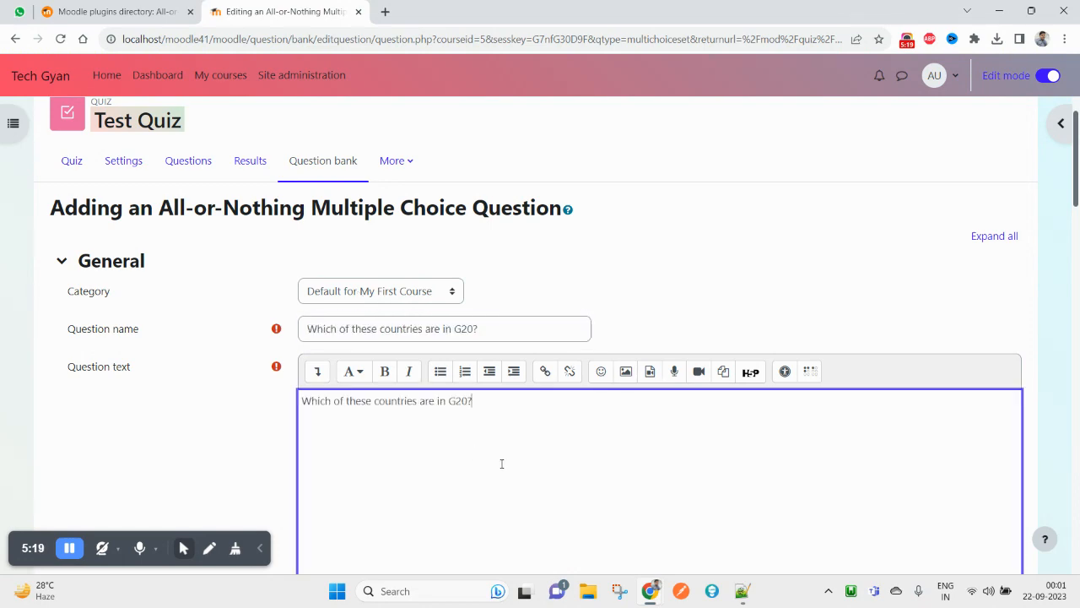
# Check the choice settings and answers, and save the G20 question to the quiz.
pyautogui.scroll(-5, 470, 451)
pyautogui.scroll(-6, 519, 475)
pyautogui.scroll(6, 475, 493)
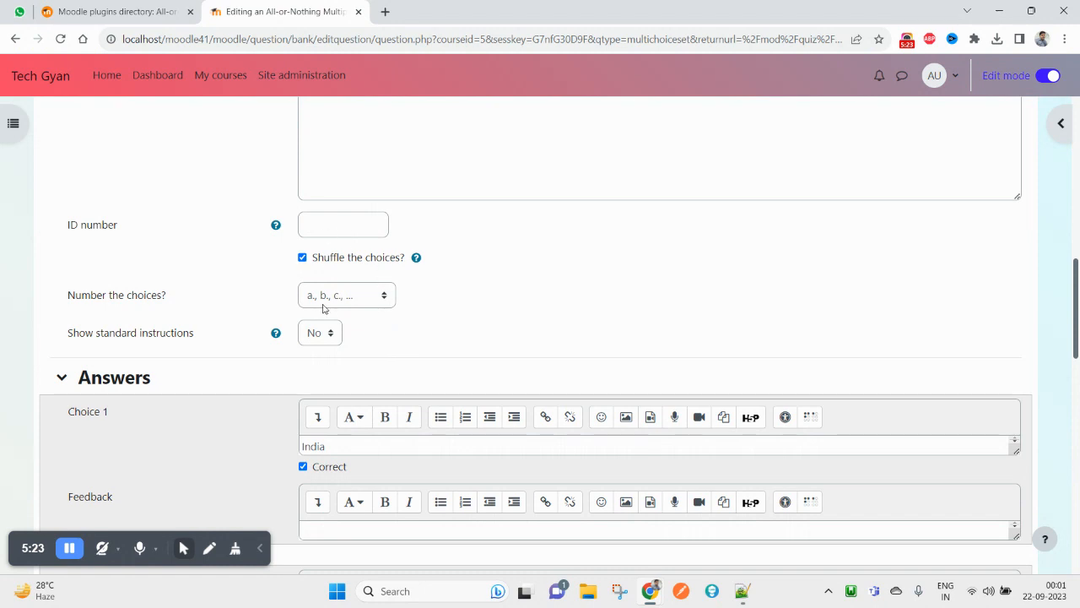
pyautogui.scroll(-10, 397, 363)
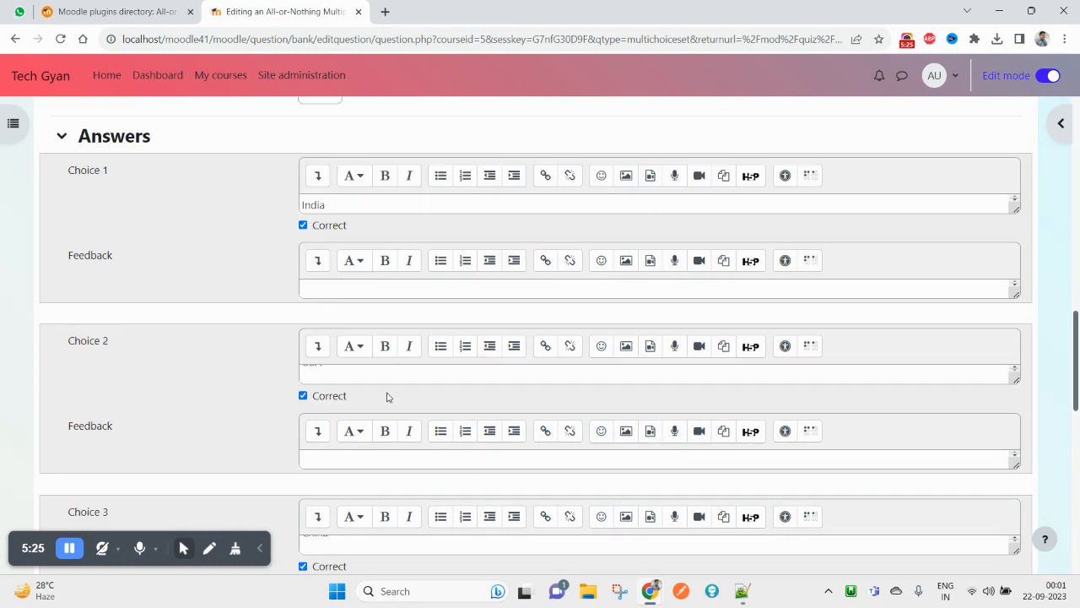
pyautogui.scroll(-3, 473, 420)
pyautogui.click(349, 472)
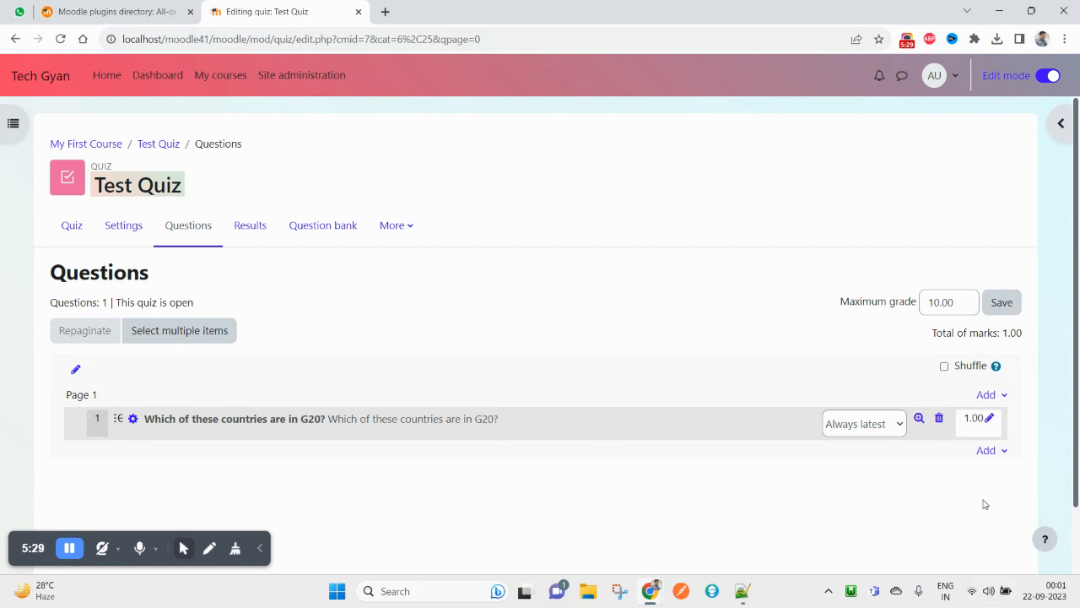
# Add a new question of the standard Multiple choice type at the end of the Test Quiz.
pyautogui.click(986, 449)
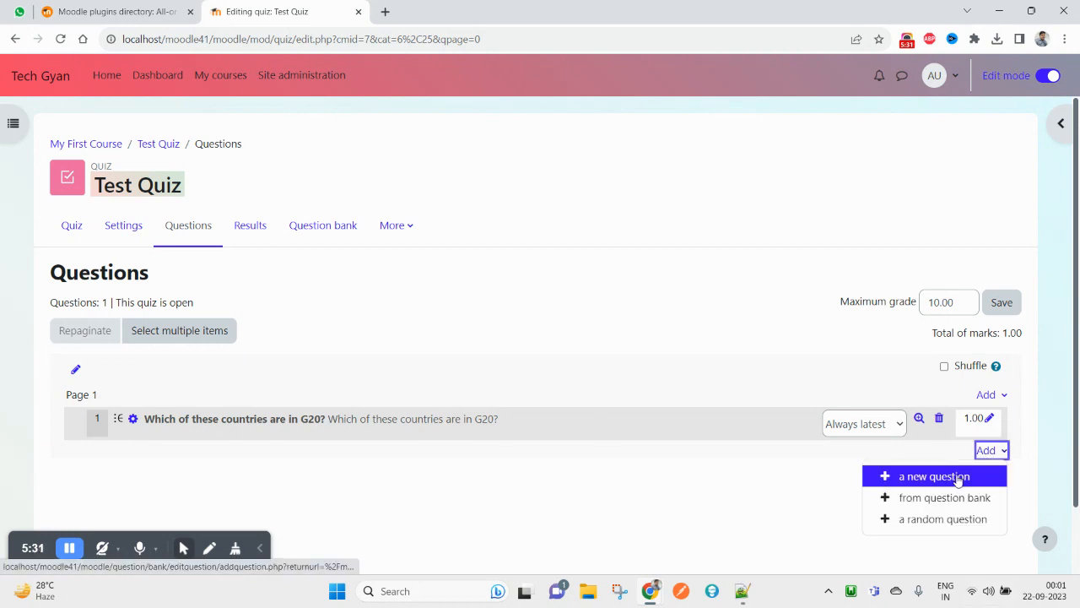
pyautogui.click(956, 478)
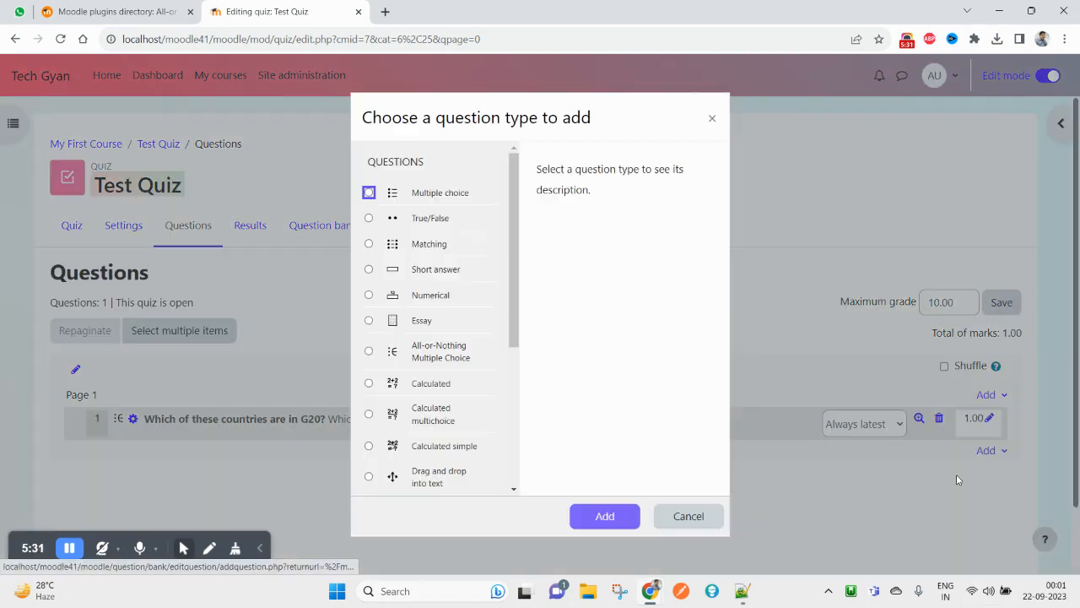
pyautogui.click(433, 197)
pyautogui.click(605, 515)
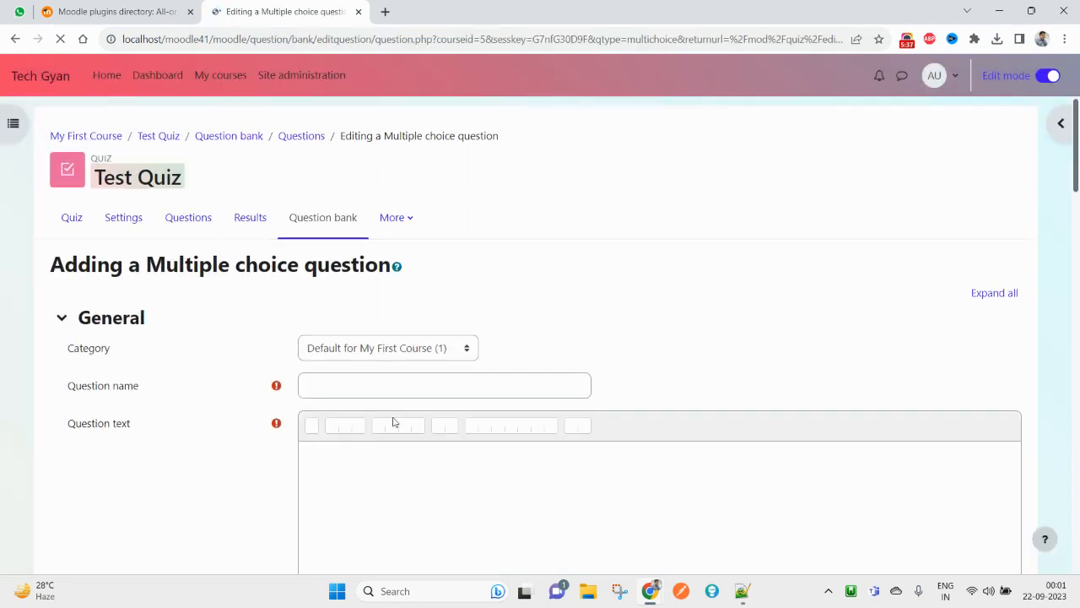
# Enter "Which of these countries are in G20?" as both the question name and the question text.
pyautogui.scroll(-2, 403, 227)
pyautogui.click(403, 221)
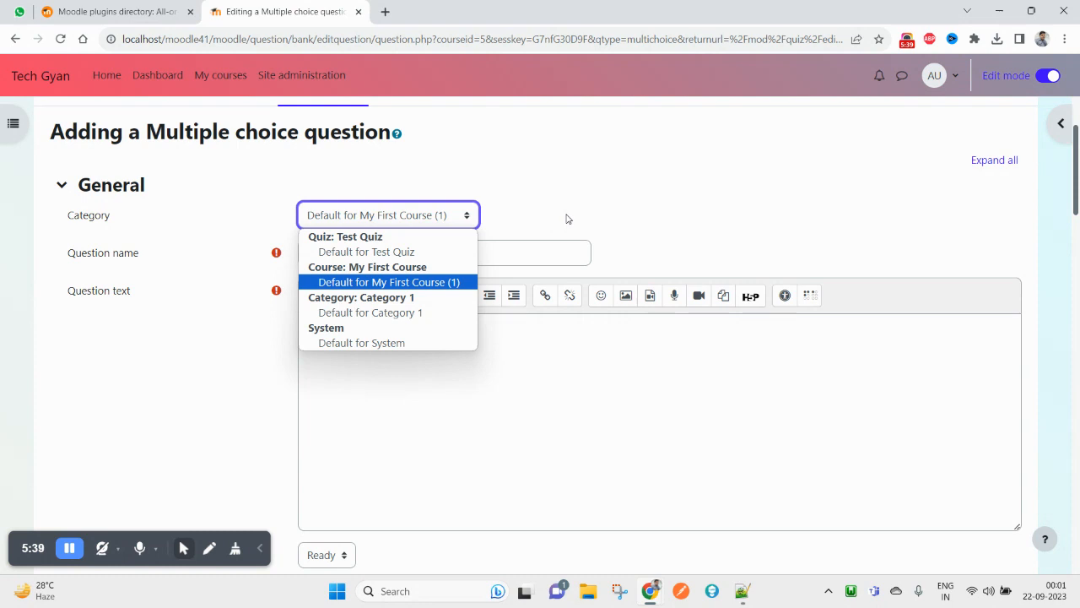
pyautogui.click(412, 260)
pyautogui.click(412, 260)
pyautogui.hotkey('ctrl', 'v')
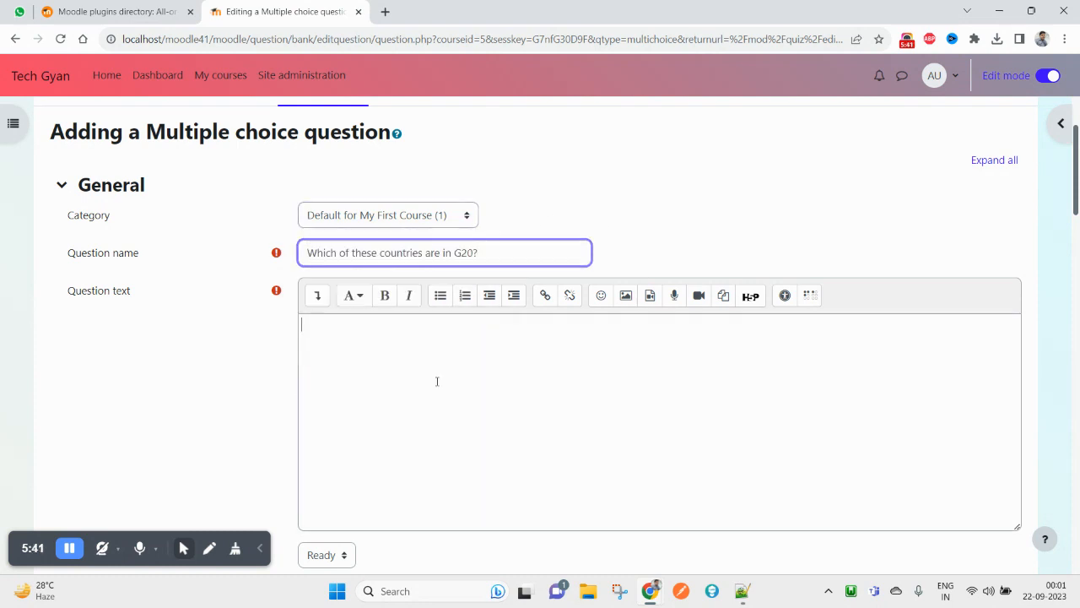
pyautogui.click(437, 379)
pyautogui.hotkey('ctrl', 'v')
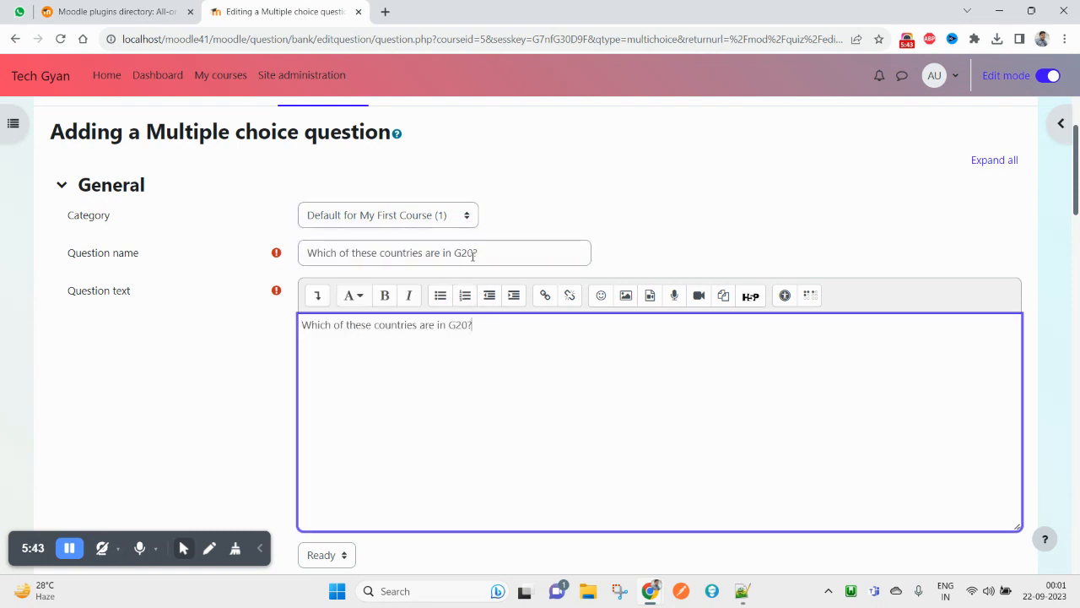
# Set the question to allow multiple answers.
pyautogui.scroll(-7, 438, 255)
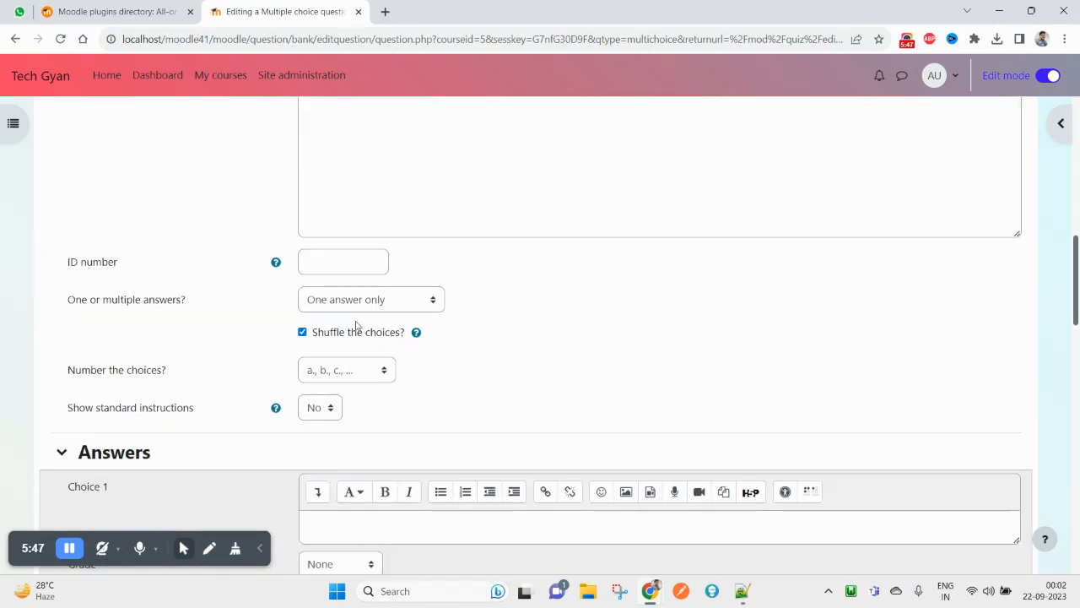
pyautogui.click(385, 301)
pyautogui.click(363, 321)
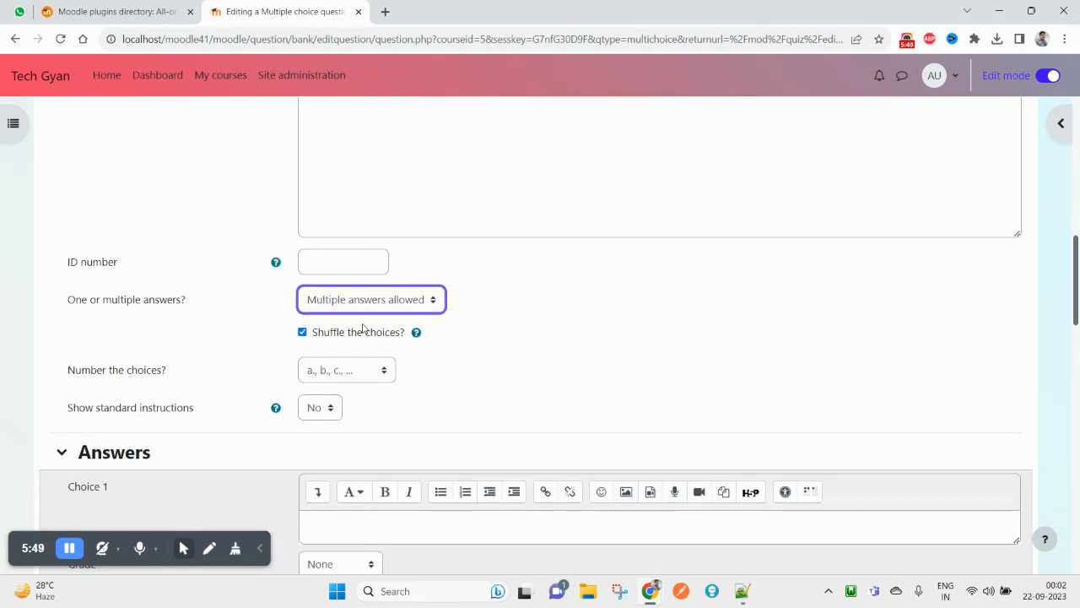
# Enter India as choice 1 and set its grade to -25%.
pyautogui.scroll(-2, 462, 404)
pyautogui.click(367, 328)
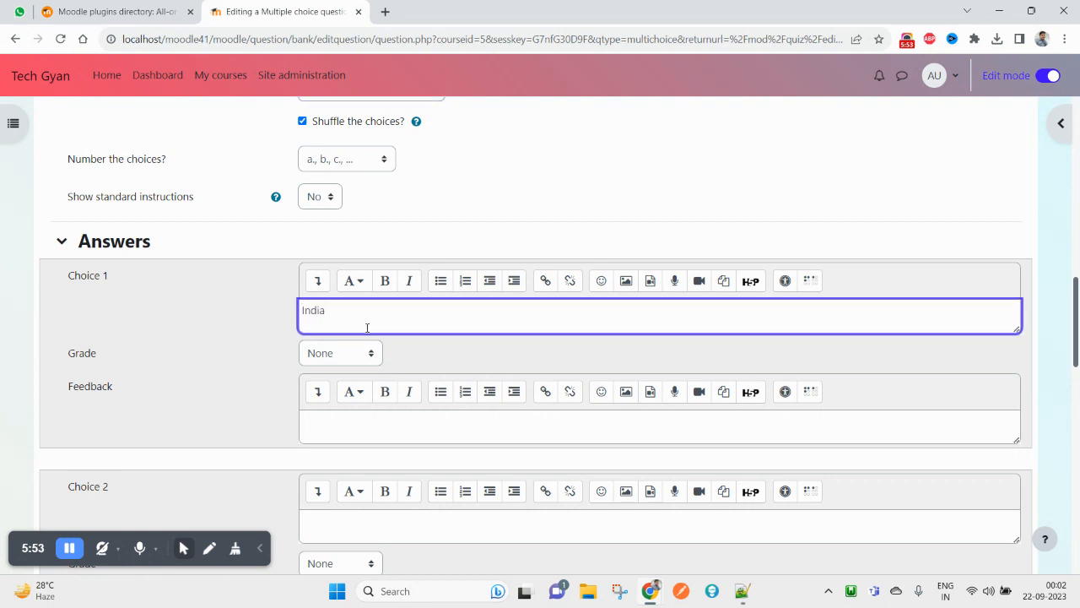
pyautogui.click(355, 360)
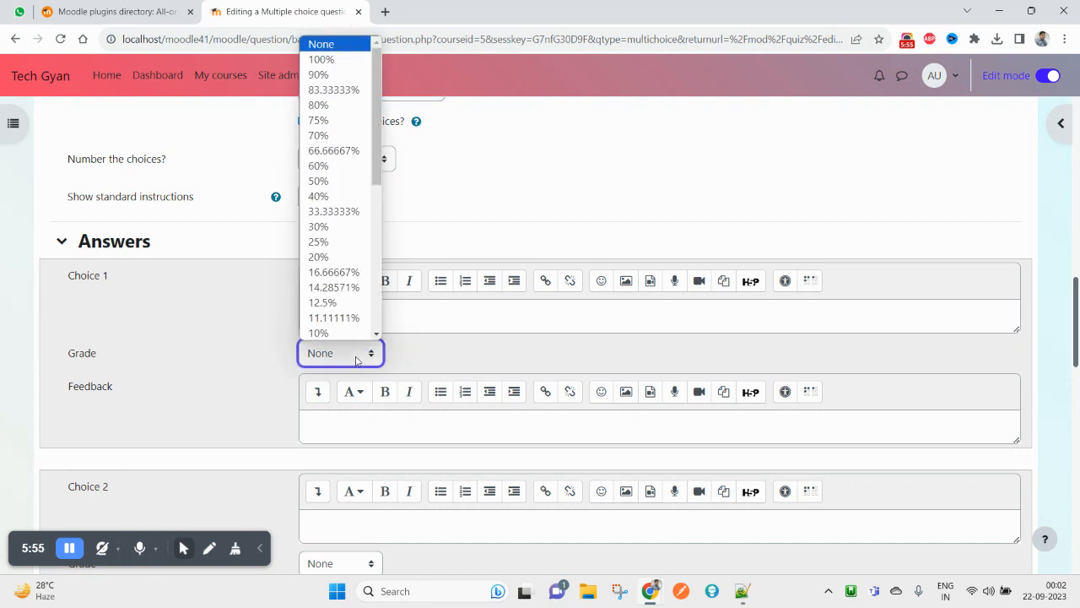
pyautogui.scroll(-5, 354, 321)
pyautogui.scroll(5, 355, 287)
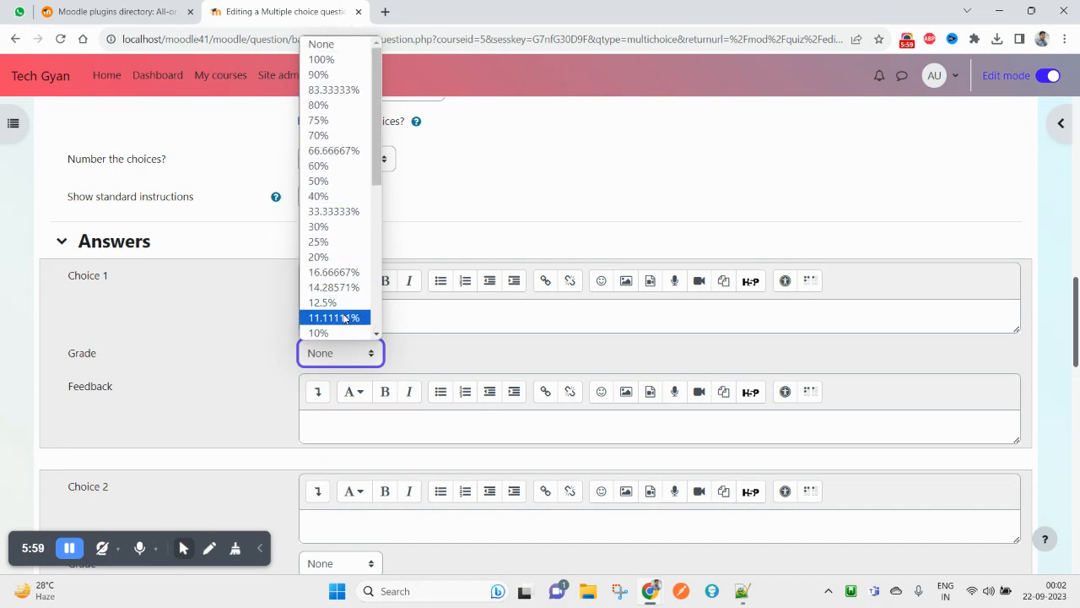
pyautogui.scroll(-5, 343, 316)
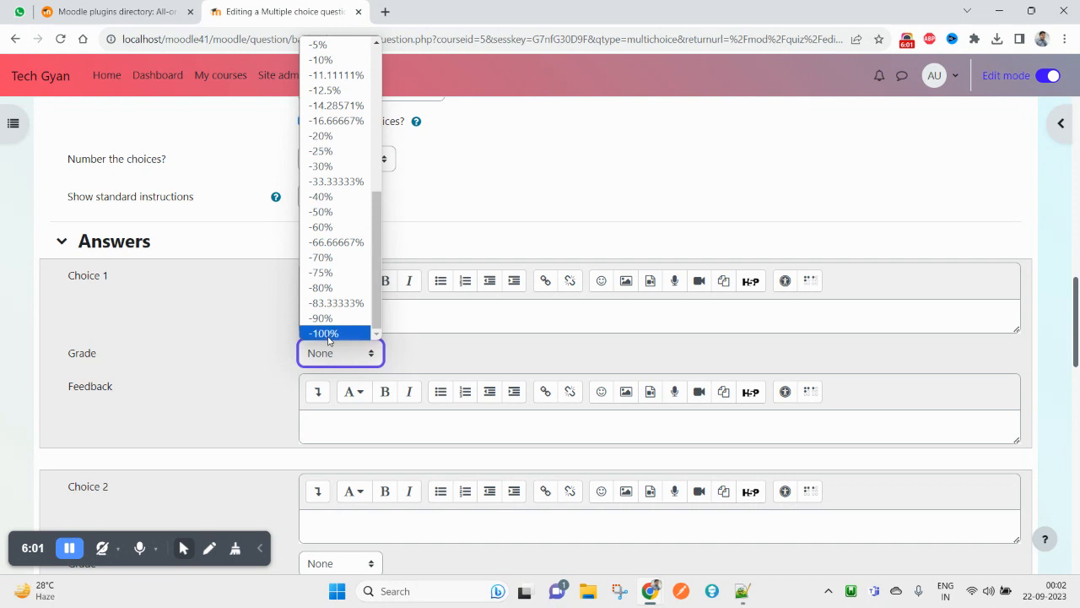
pyautogui.scroll(5, 353, 245)
pyautogui.scroll(-5, 342, 273)
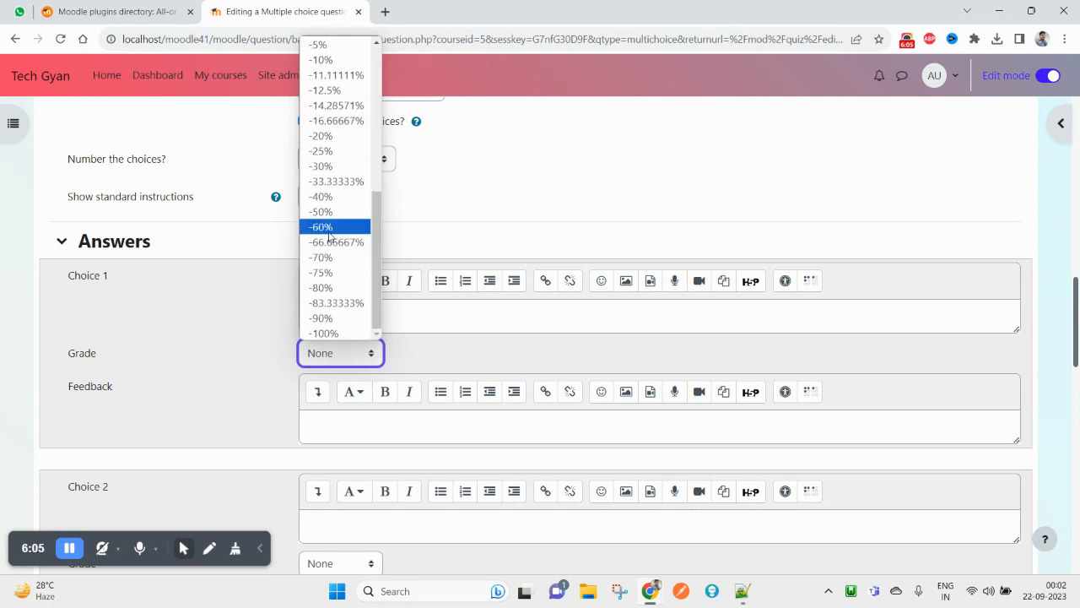
pyautogui.click(325, 151)
# Correct the grade of choice 1, India, to 25%.
pyautogui.scroll(-2, 368, 303)
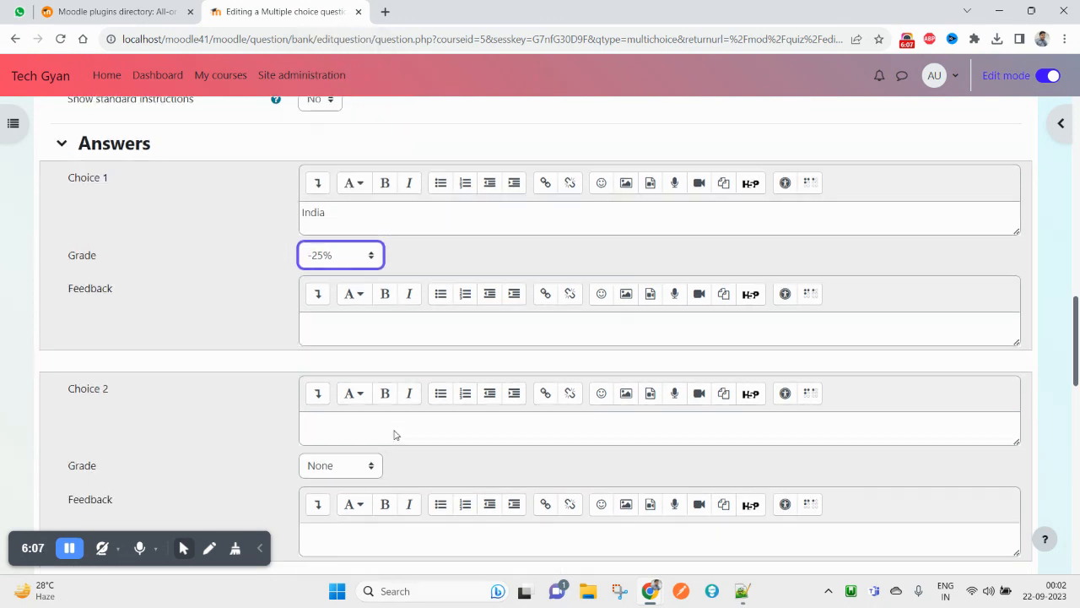
pyautogui.click(334, 212)
pyautogui.scroll(3, 342, 343)
pyautogui.scroll(-3, 342, 343)
pyautogui.click(322, 291)
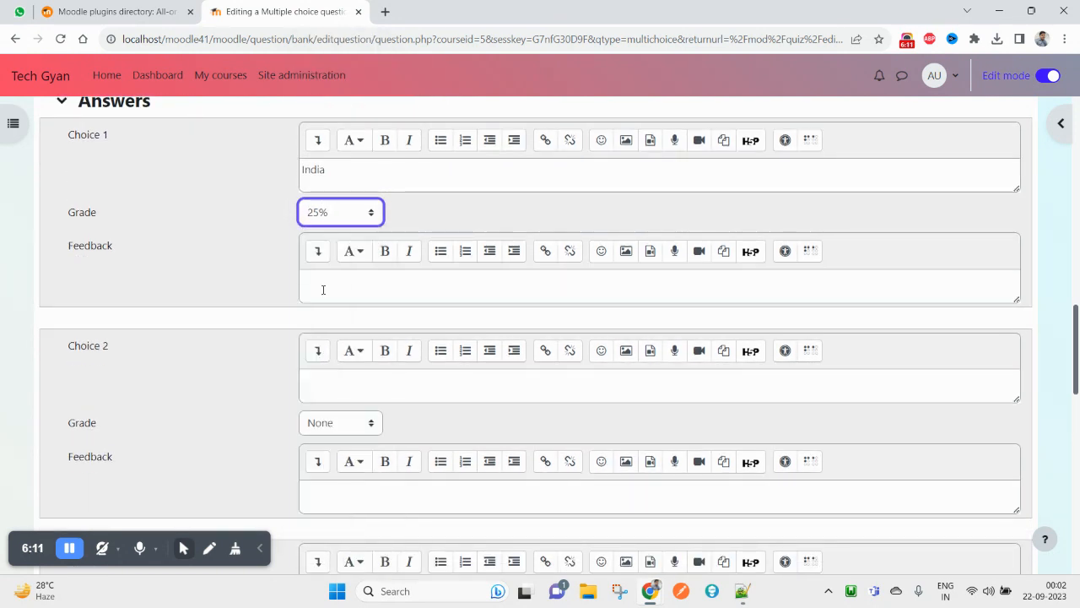
# Enter China as choice 2 and set its grade to 25%.
pyautogui.click(337, 394)
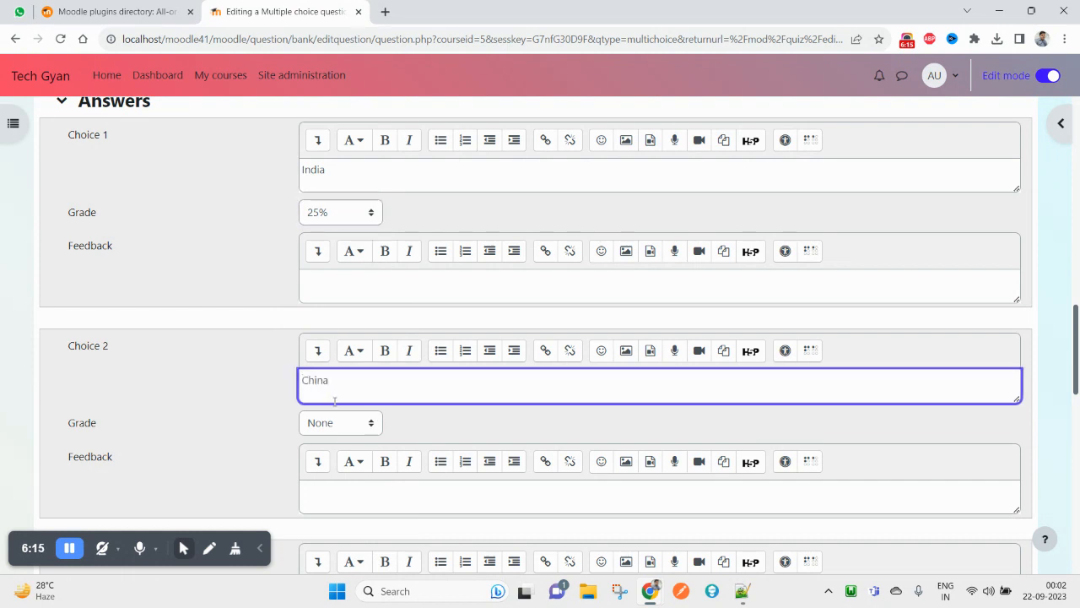
pyautogui.click(339, 422)
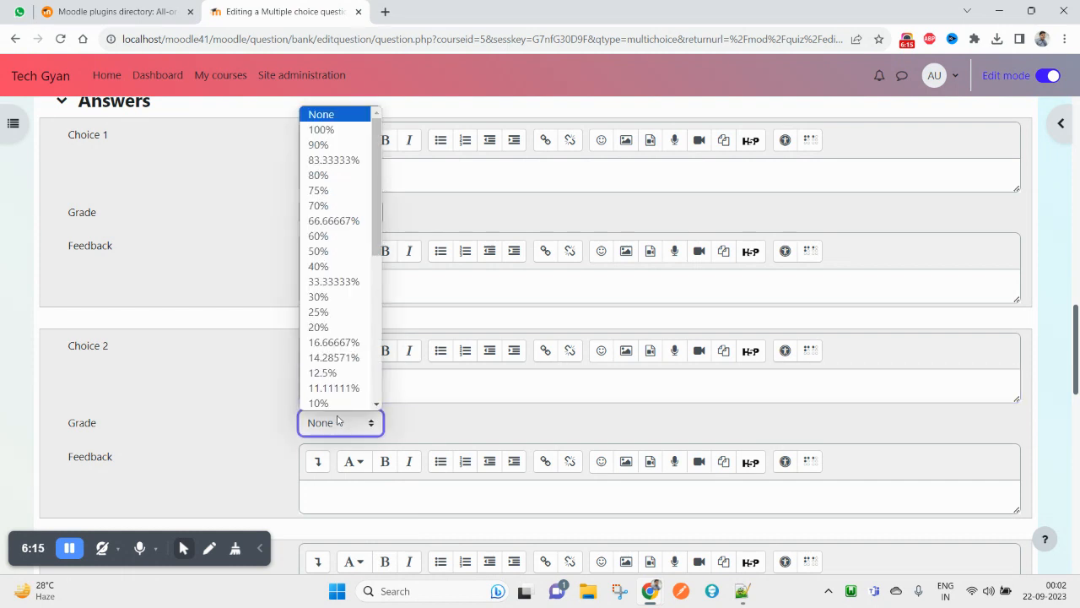
pyautogui.click(327, 310)
# Enter USA as choice 3 and set its grade to 25%.
pyautogui.scroll(-3, 371, 422)
pyautogui.click(355, 321)
pyautogui.click(355, 353)
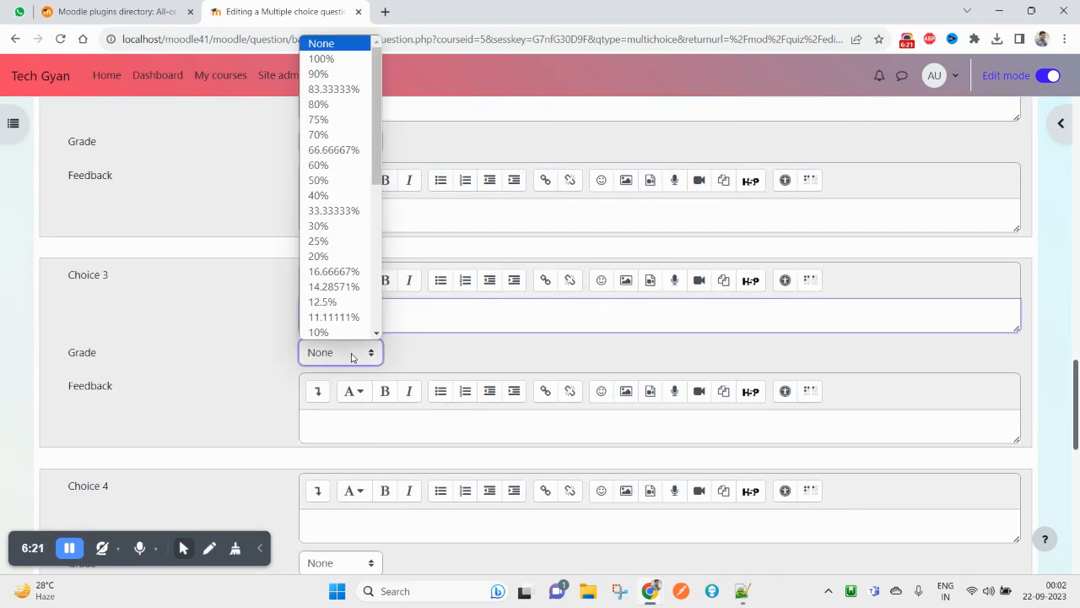
pyautogui.click(328, 245)
# Enter Aus as choice 4 and set its grade to 25%.
pyautogui.scroll(-3, 423, 384)
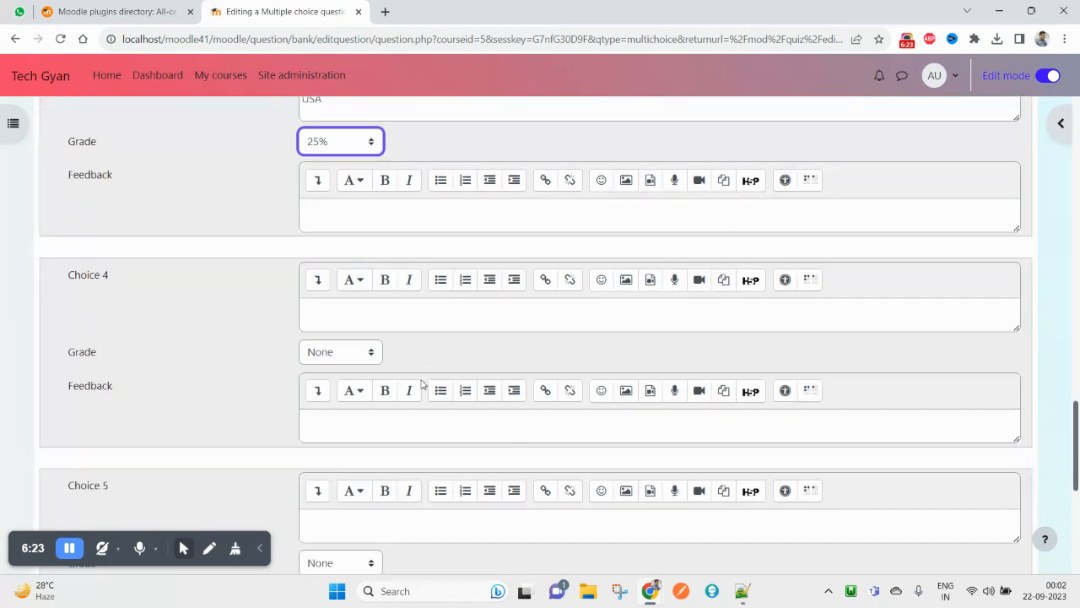
pyautogui.click(383, 324)
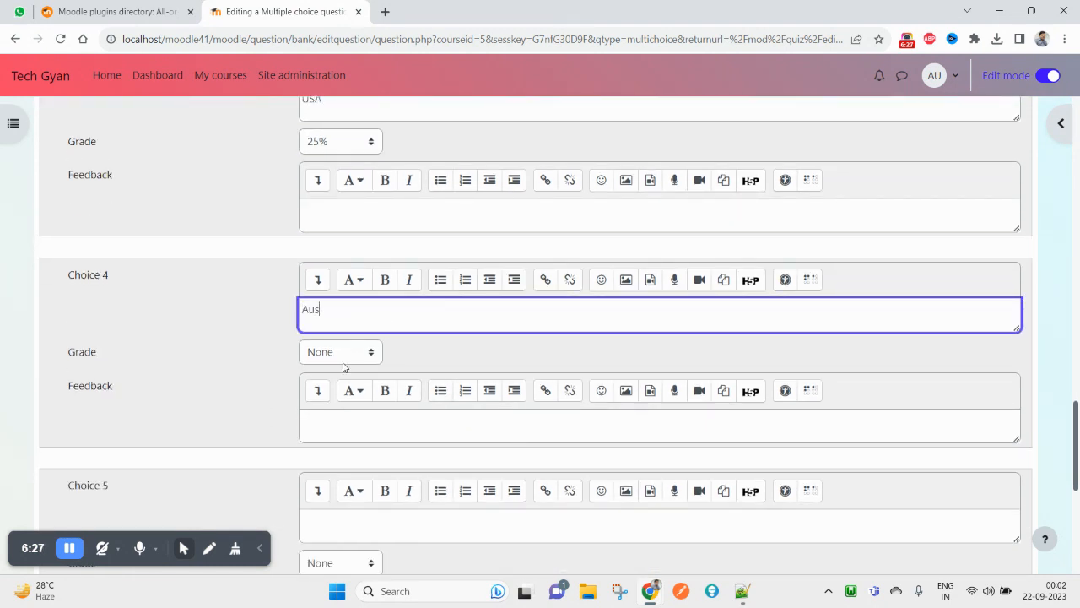
pyautogui.click(362, 354)
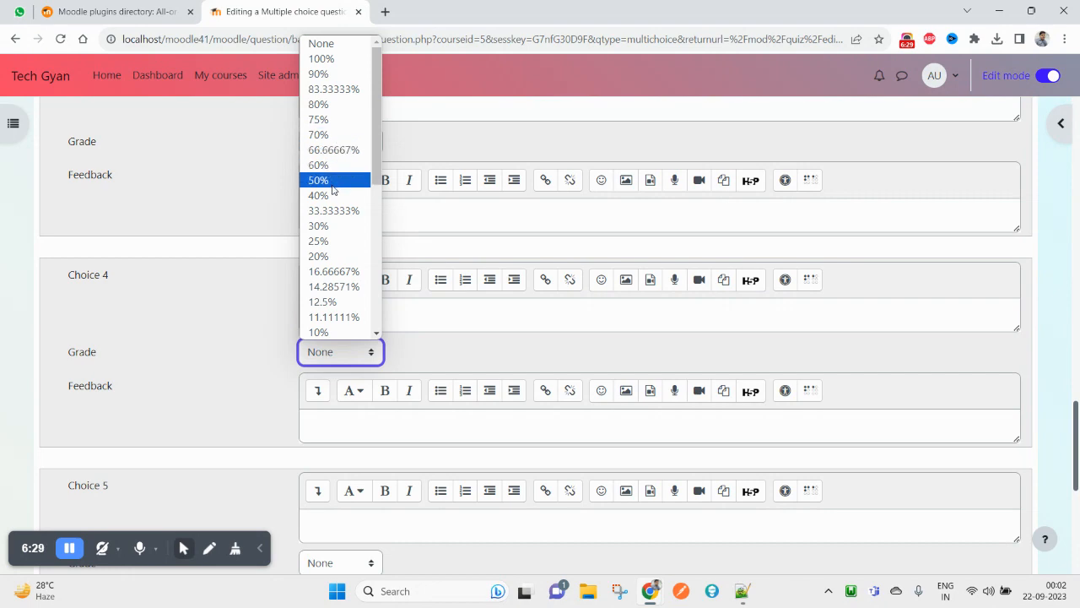
pyautogui.click(329, 241)
# Check the entered choices and save the multiple choice question to the quiz.
pyautogui.scroll(-6, 523, 422)
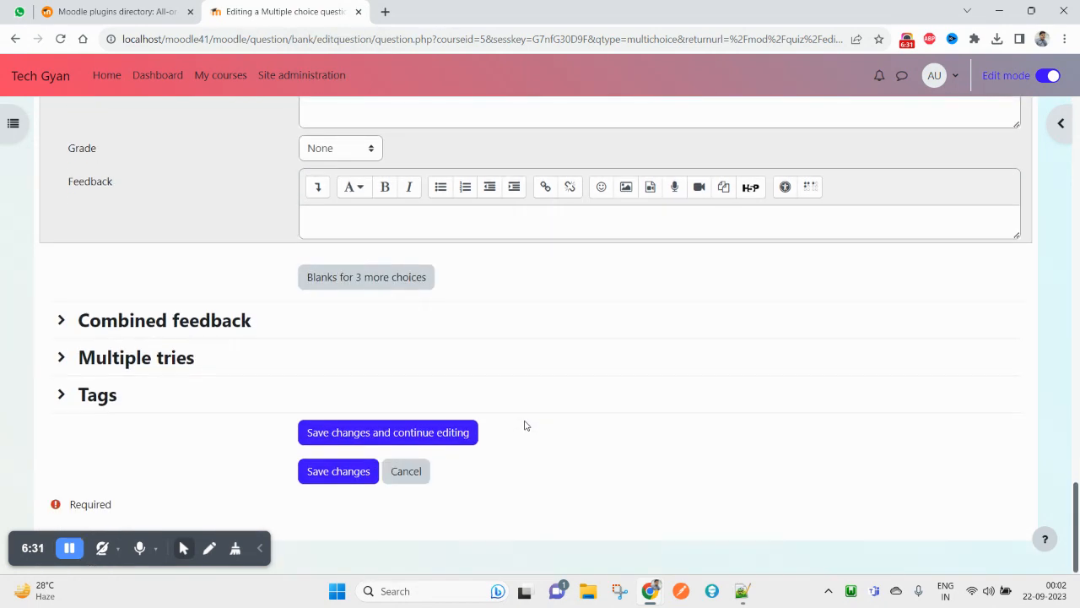
pyautogui.scroll(3, 503, 391)
pyautogui.scroll(-3, 504, 388)
pyautogui.click(337, 478)
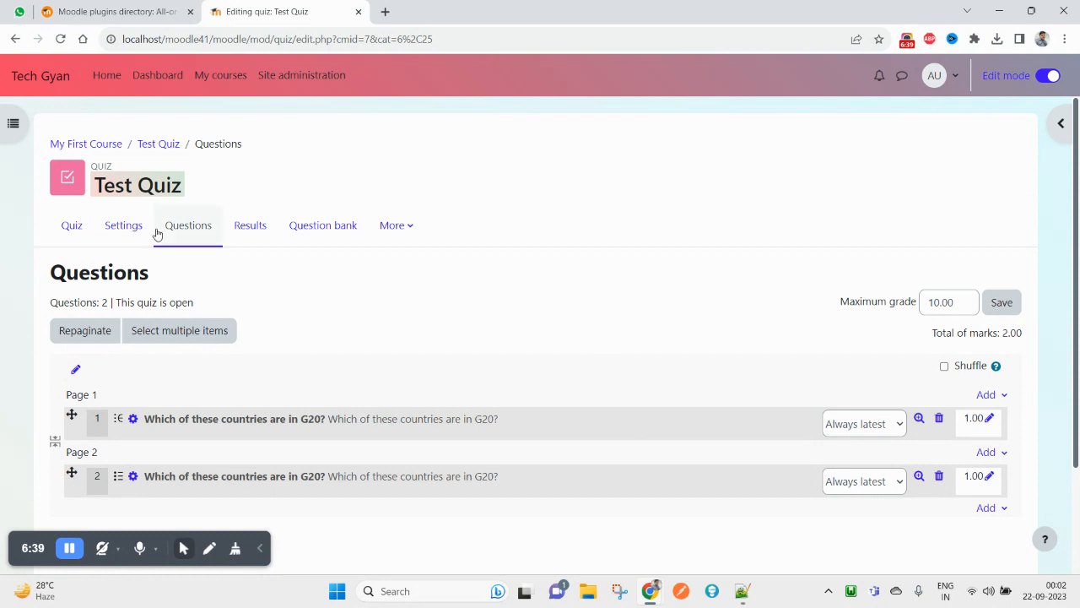
# Start a preview of the Test Quiz and answer question 1 with only China and USA.
pyautogui.click(71, 226)
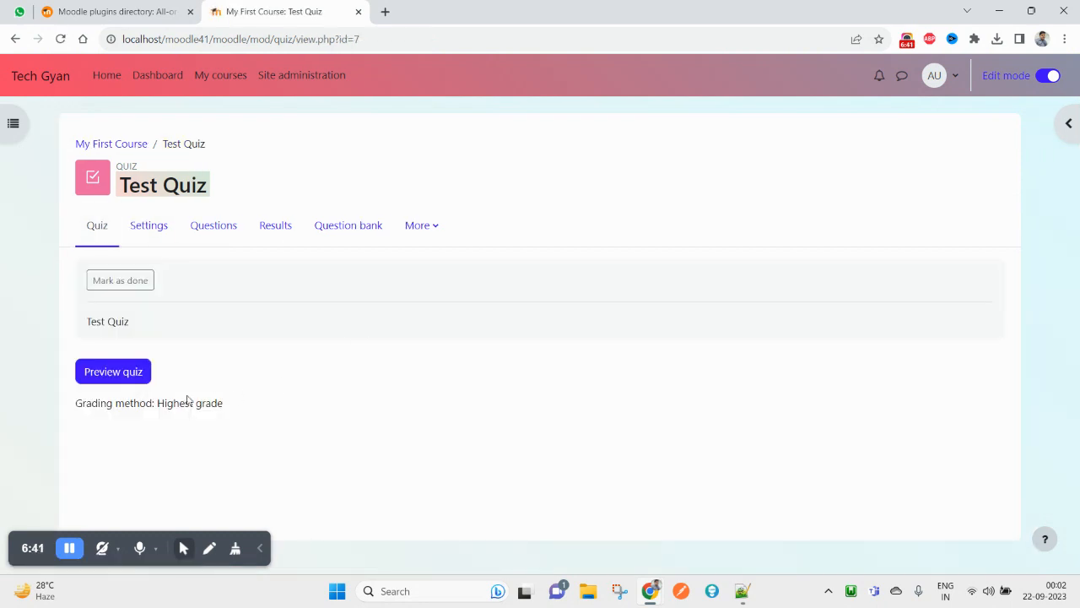
pyautogui.click(110, 373)
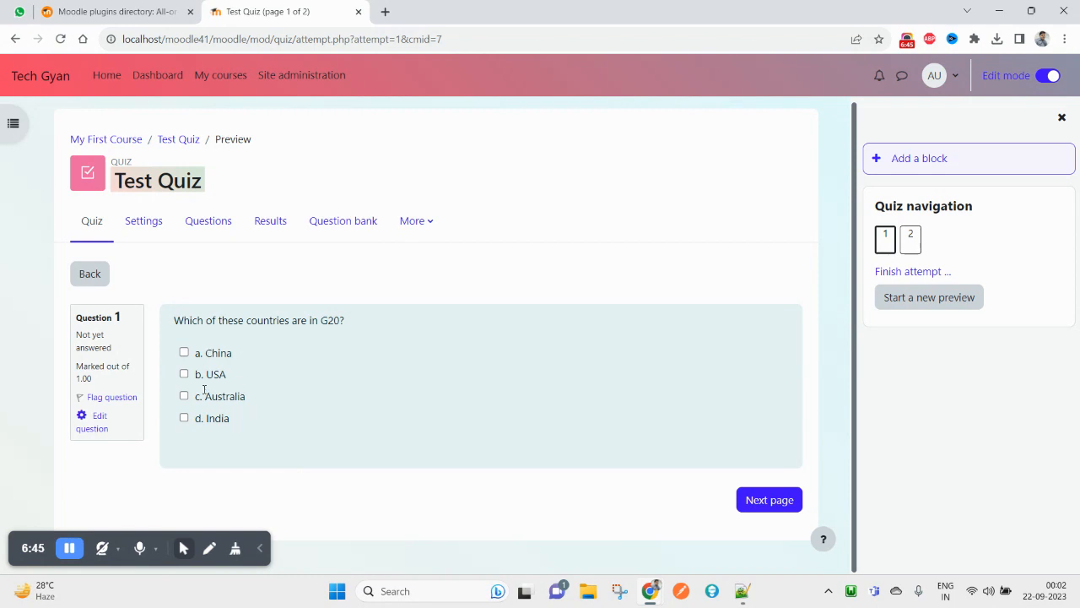
pyautogui.moveTo(234, 418); pyautogui.dragTo(200, 354)
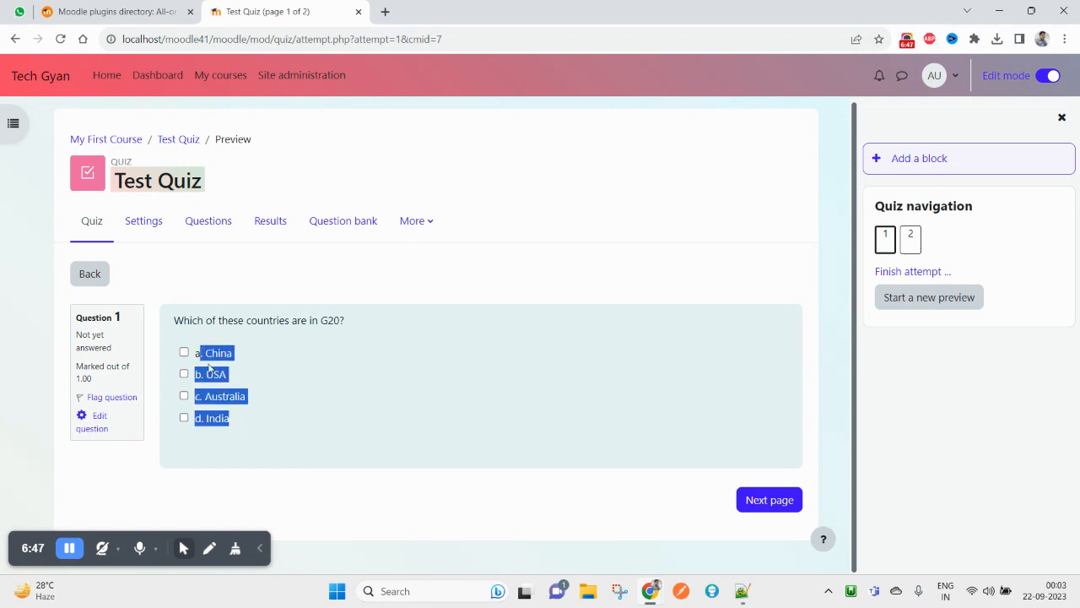
pyautogui.click(184, 353)
pyautogui.click(184, 374)
pyautogui.click(241, 450)
pyautogui.click(767, 507)
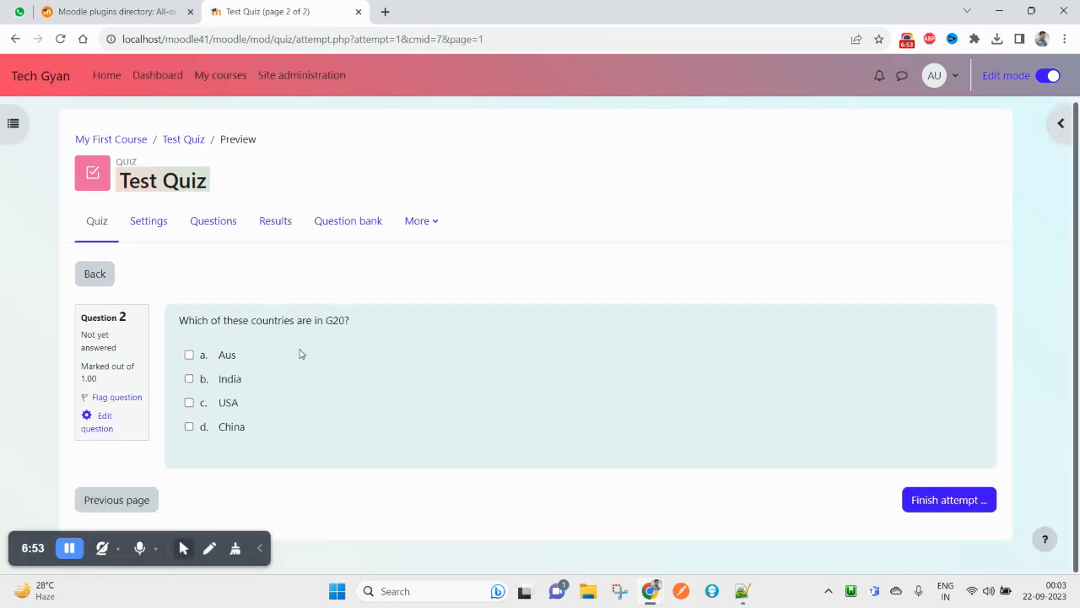
# Answer question 2 with only Aus and India, and submit the whole attempt.
pyautogui.click(189, 354)
pyautogui.click(189, 378)
pyautogui.click(941, 501)
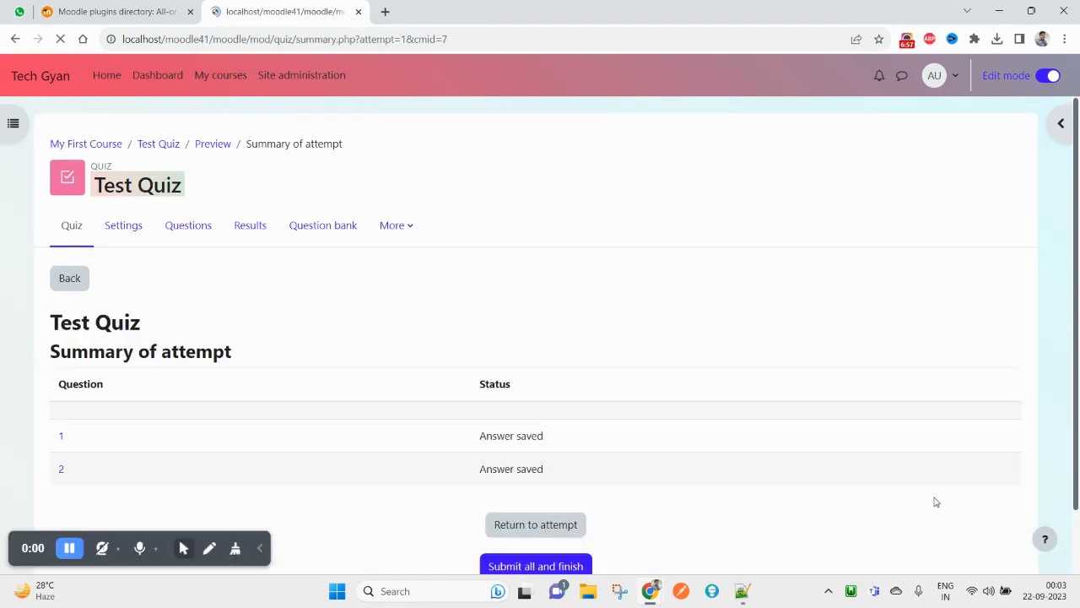
pyautogui.click(552, 502)
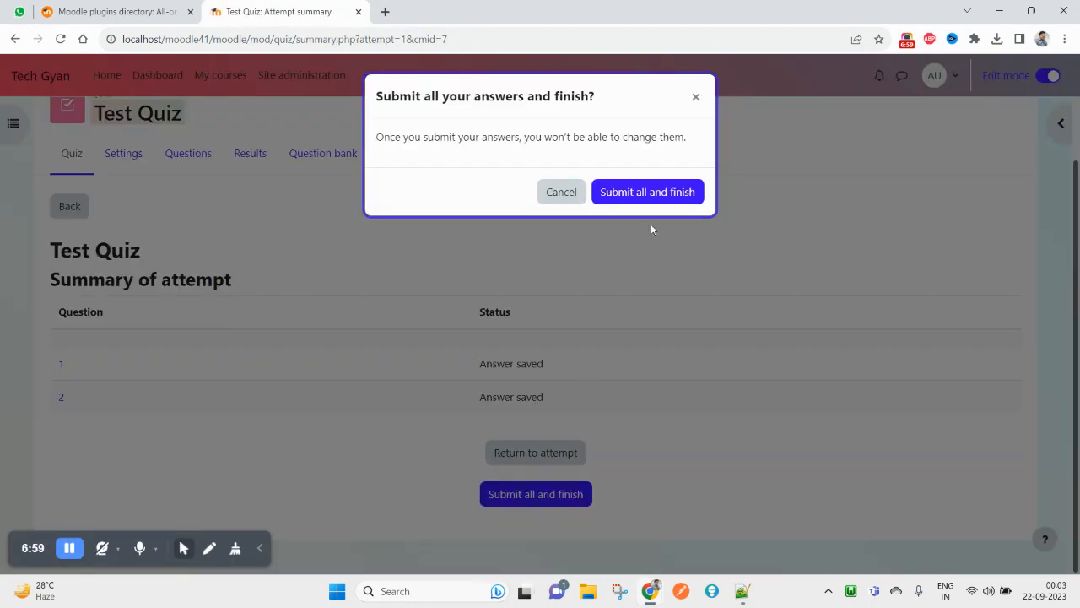
pyautogui.click(650, 196)
# Review the marks and question 1 feedback of the attempt against the grading rule in the All-or-Nothing Multiple Choice plugin description.
pyautogui.scroll(-2, 377, 425)
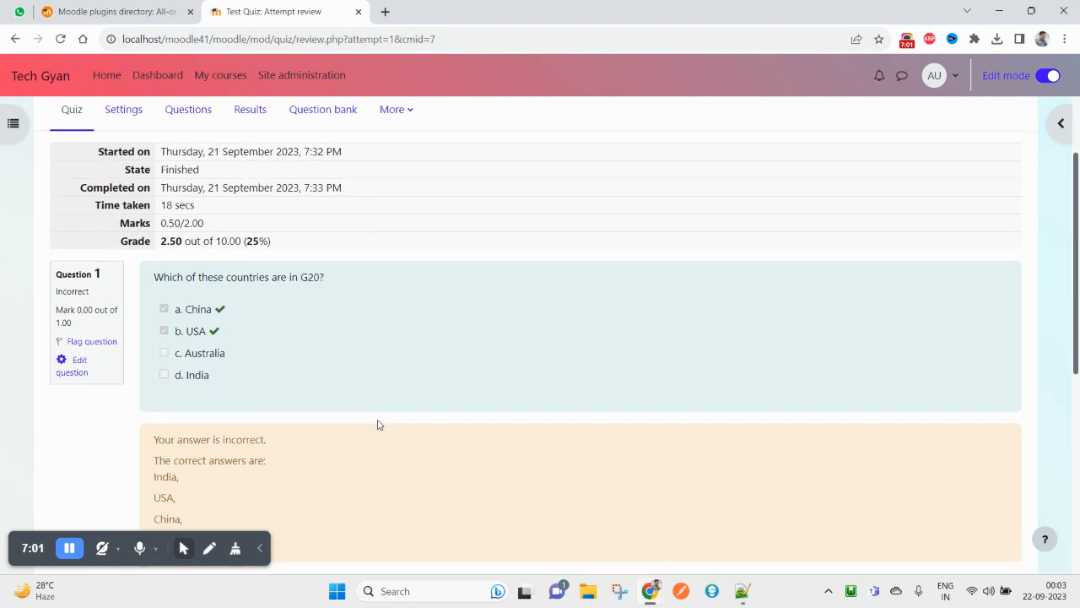
pyautogui.scroll(-1, 349, 420)
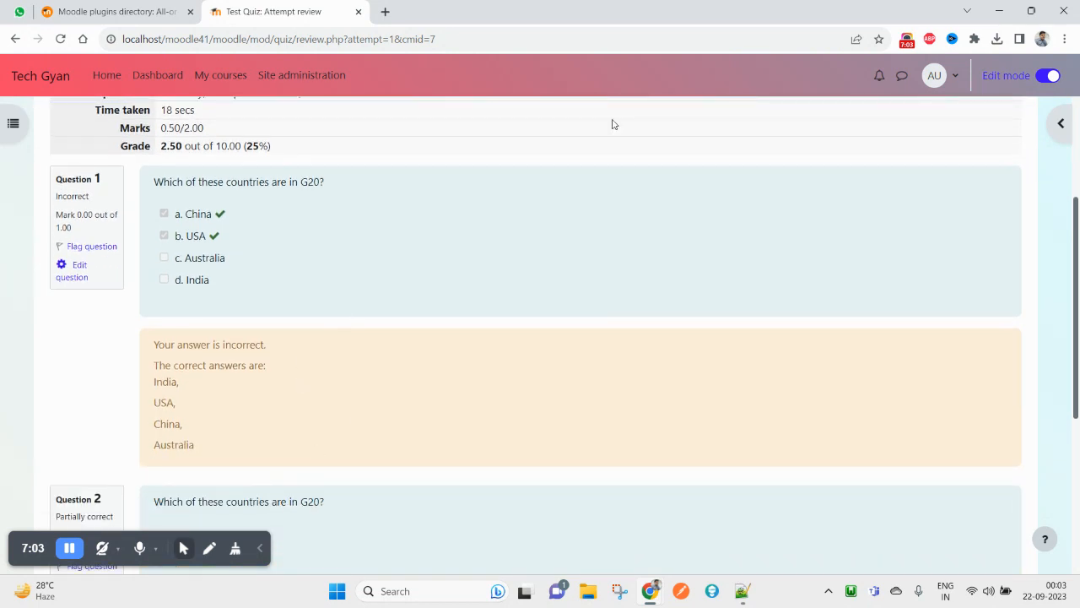
pyautogui.scroll(1, 251, 277)
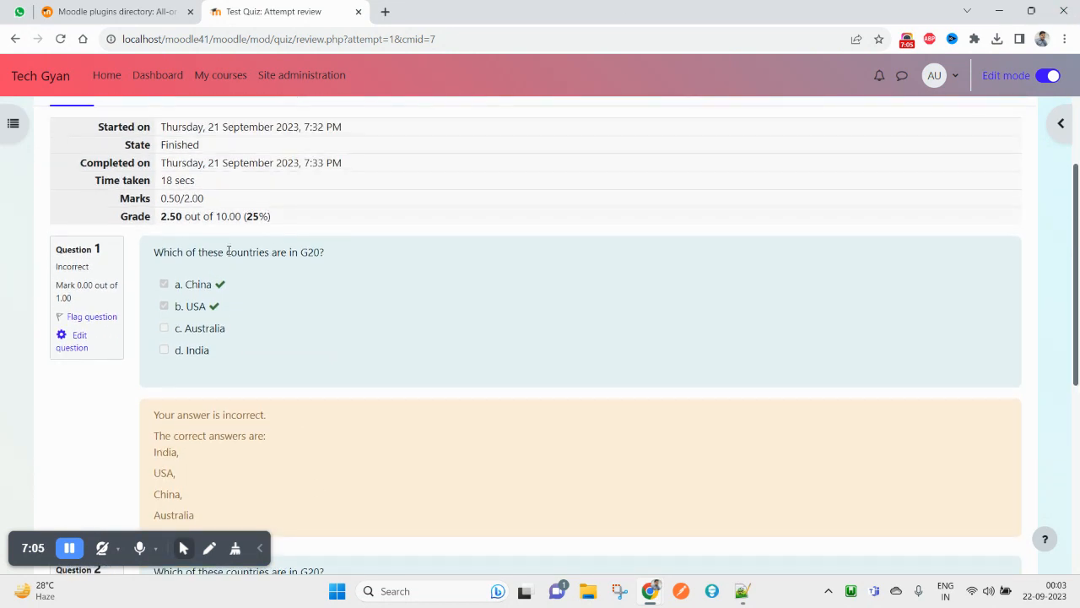
pyautogui.moveTo(229, 349); pyautogui.dragTo(161, 251)
pyautogui.hotkey('ctrl', 'shift', 'Tab')
pyautogui.scroll(2, 156, 335)
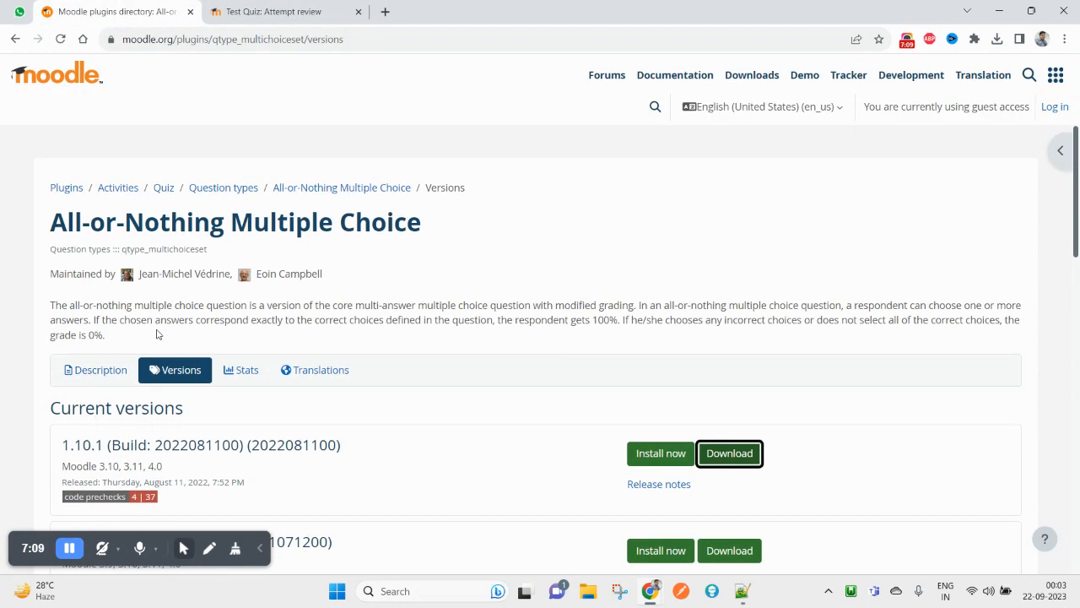
pyautogui.click(249, 12)
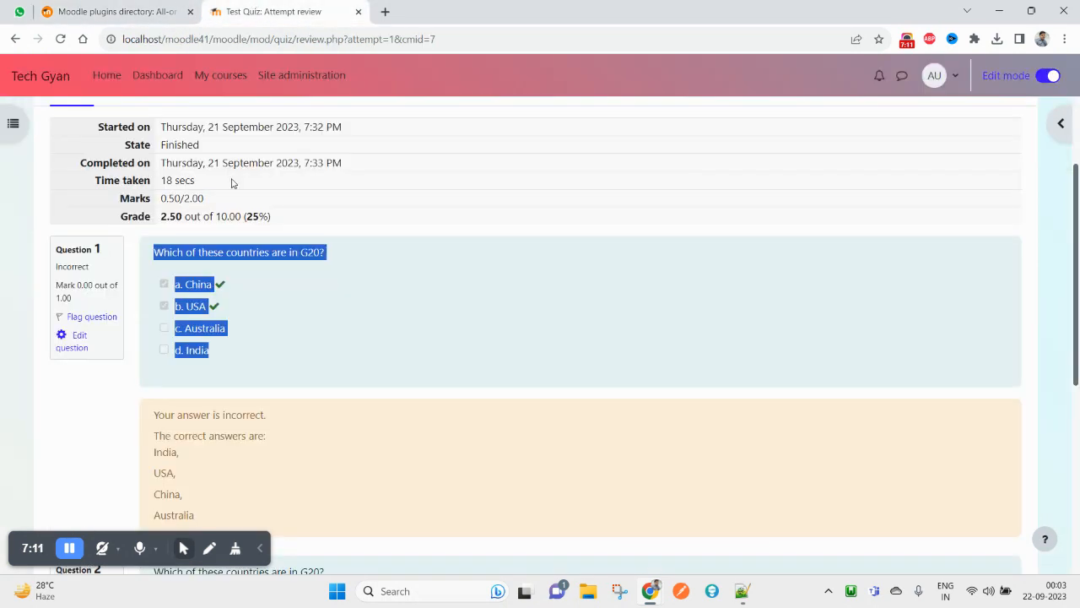
pyautogui.click(275, 283)
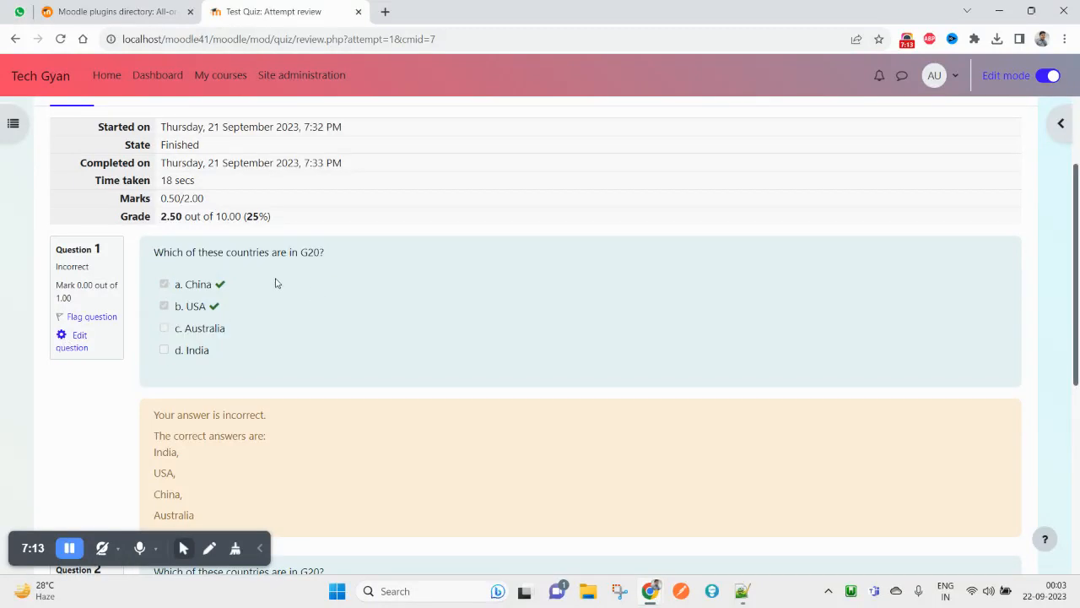
# Examine question 1's selected choices, its feedback and the listed correct answers in the attempt review.
pyautogui.doubleClick(222, 290)
pyautogui.click(244, 287)
pyautogui.scroll(-1, 223, 365)
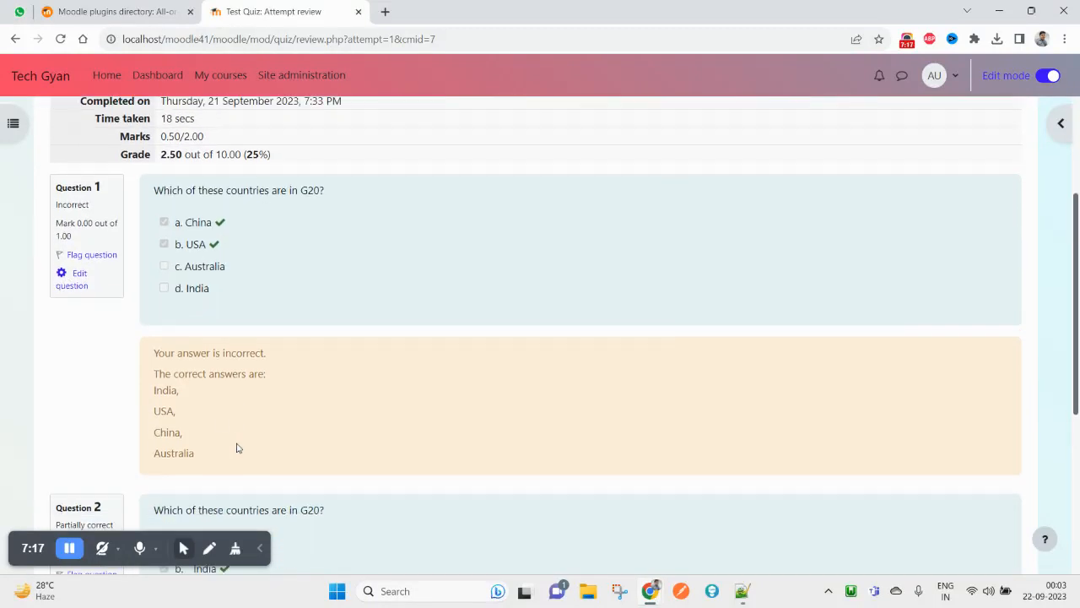
pyautogui.moveTo(153, 345); pyautogui.dragTo(252, 346)
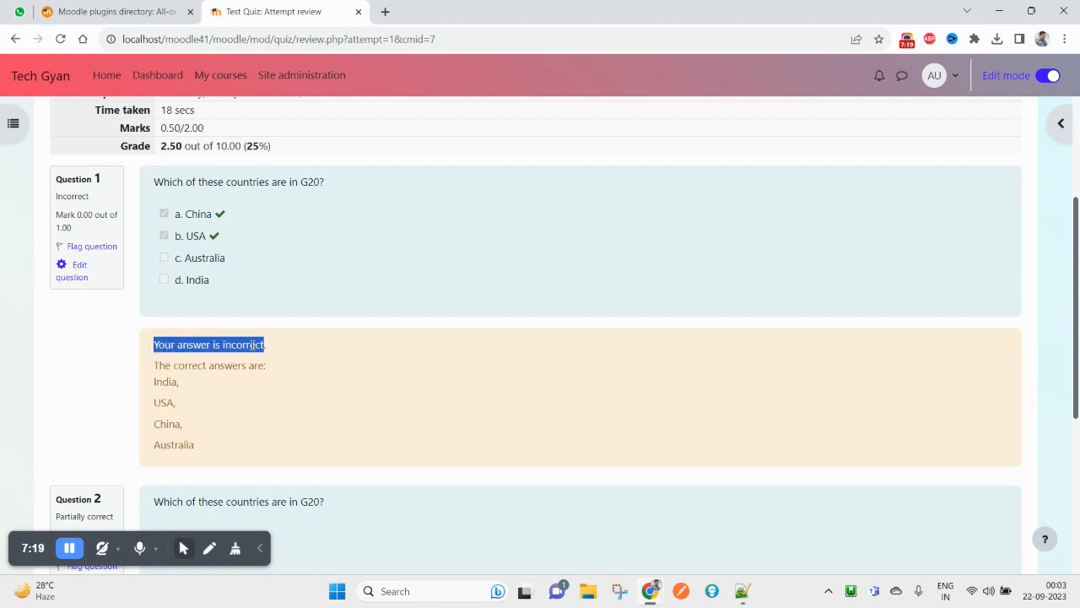
pyautogui.moveTo(154, 364); pyautogui.dragTo(264, 366)
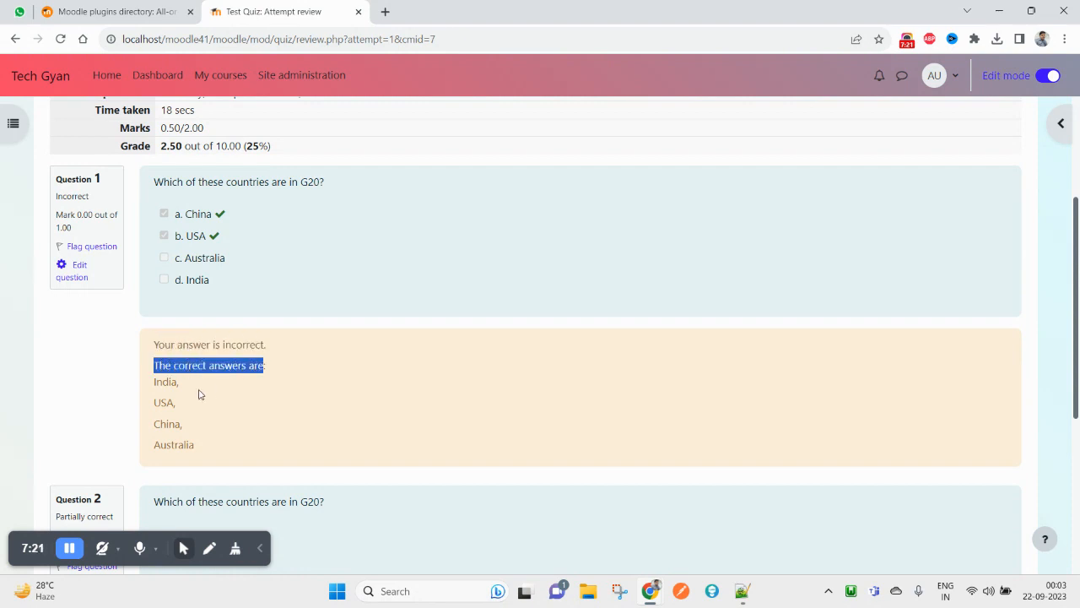
pyautogui.moveTo(201, 445); pyautogui.dragTo(153, 345)
pyautogui.scroll(-3, 281, 350)
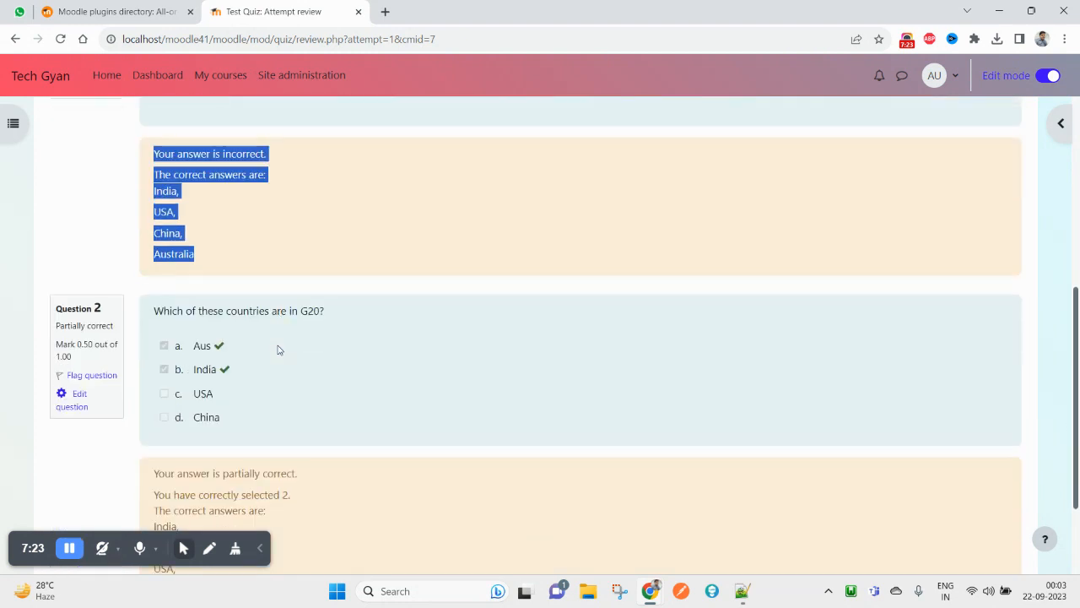
# Examine question 2's selected choices, feedback and listed correct answers, comparing them with question 1.
pyautogui.scroll(-1, 312, 328)
pyautogui.moveTo(154, 221); pyautogui.dragTo(319, 221)
pyautogui.click(285, 283)
pyautogui.tripleClick(253, 221)
pyautogui.scroll(1, 285, 372)
pyautogui.scroll(2, 281, 371)
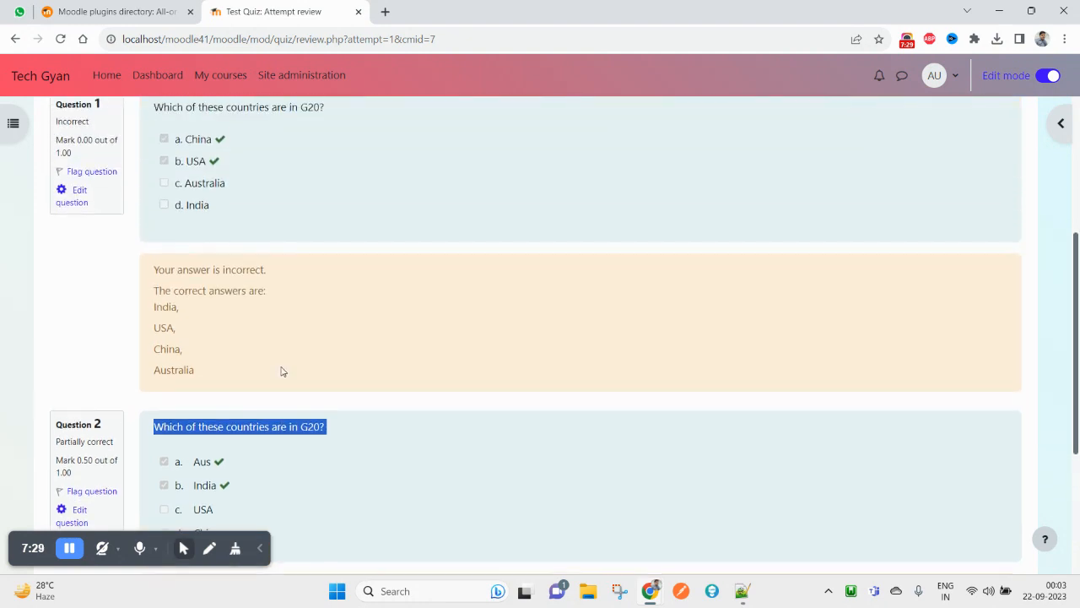
pyautogui.scroll(-3, 282, 372)
pyautogui.scroll(1, 253, 354)
pyautogui.moveTo(225, 358); pyautogui.dragTo(168, 278)
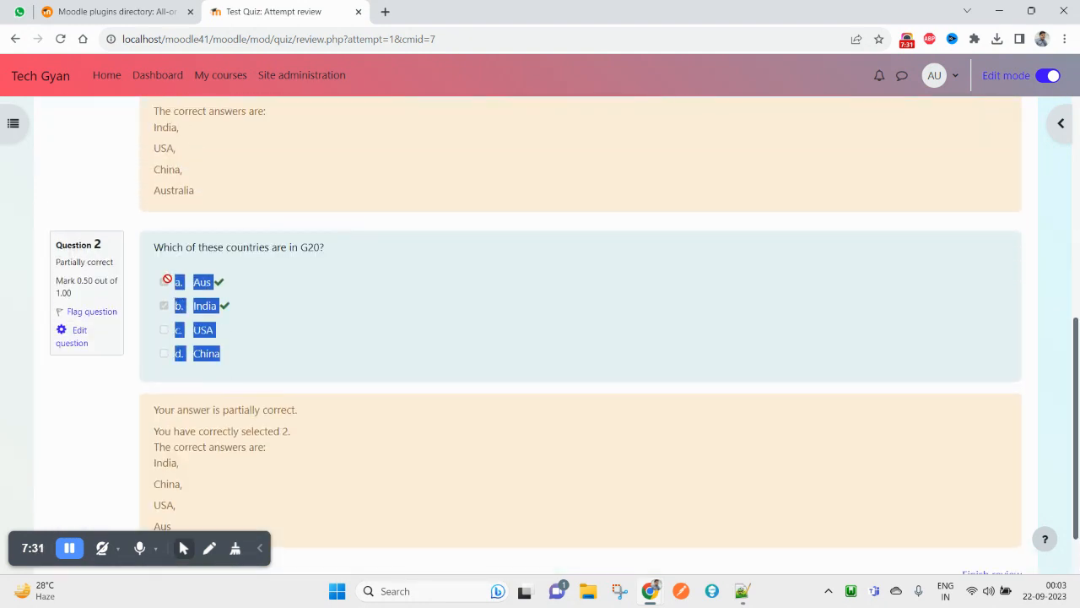
pyautogui.scroll(-2, 246, 401)
pyautogui.moveTo(153, 338); pyautogui.dragTo(297, 332)
pyautogui.moveTo(154, 361); pyautogui.dragTo(289, 360)
pyautogui.moveTo(154, 376); pyautogui.dragTo(201, 451)
# Check the overall marks and grade in the summary of the first attempt.
pyautogui.scroll(6, 401, 414)
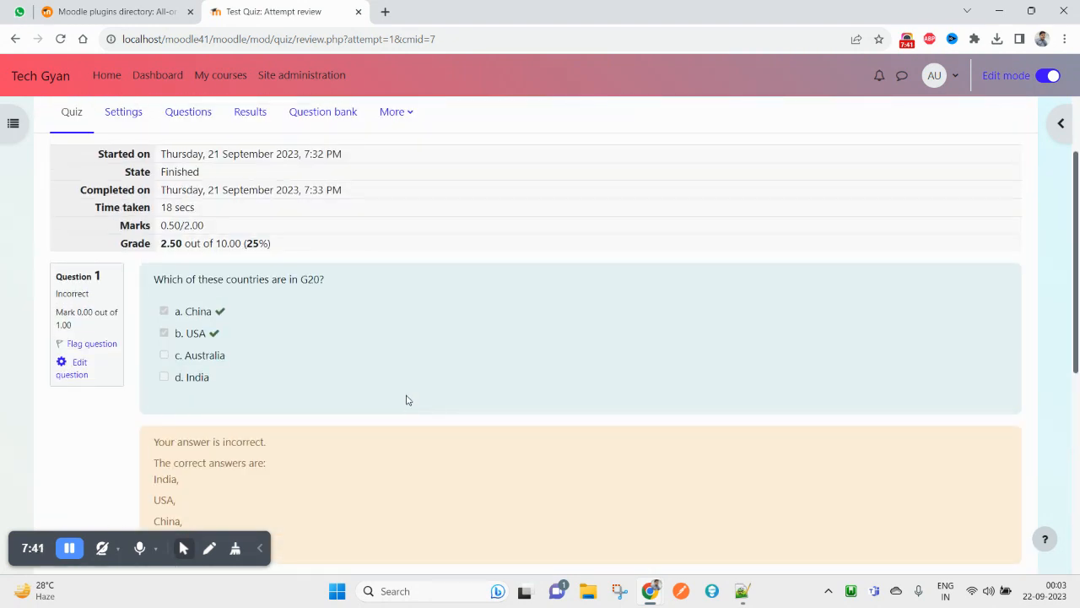
pyautogui.scroll(-1, 387, 363)
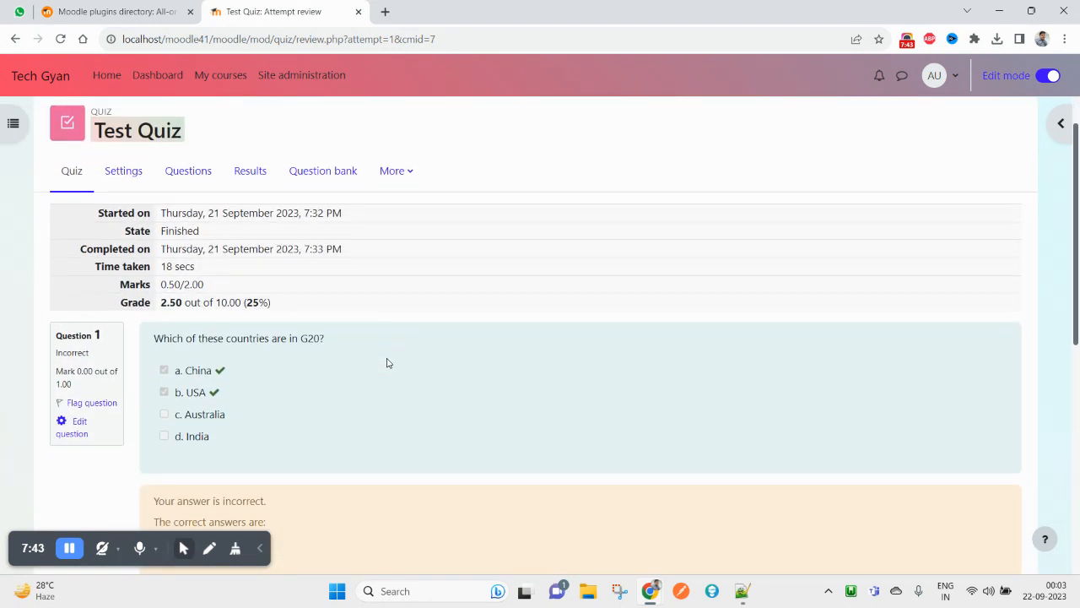
pyautogui.moveTo(163, 286); pyautogui.dragTo(178, 287)
pyautogui.doubleClick(221, 287)
pyautogui.doubleClick(164, 287)
pyautogui.click(319, 293)
pyautogui.scroll(1, 313, 276)
# Set the maximum mark of both questions in the Test Quiz to 5.00.
pyautogui.click(194, 228)
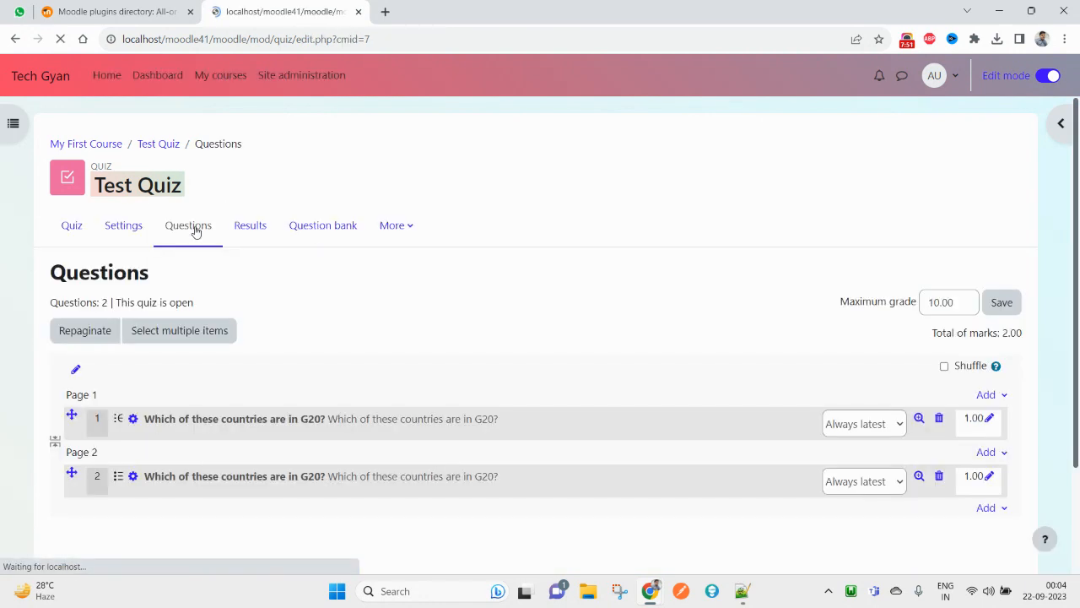
pyautogui.scroll(-1, 1001, 325)
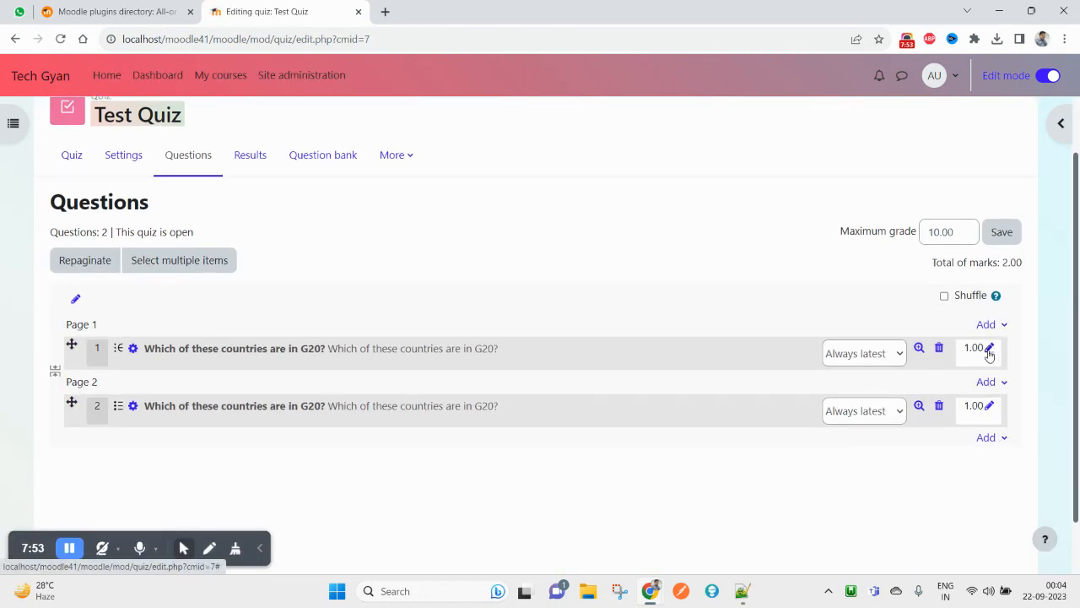
pyautogui.click(989, 349)
pyautogui.write('5')
pyautogui.press('Return')
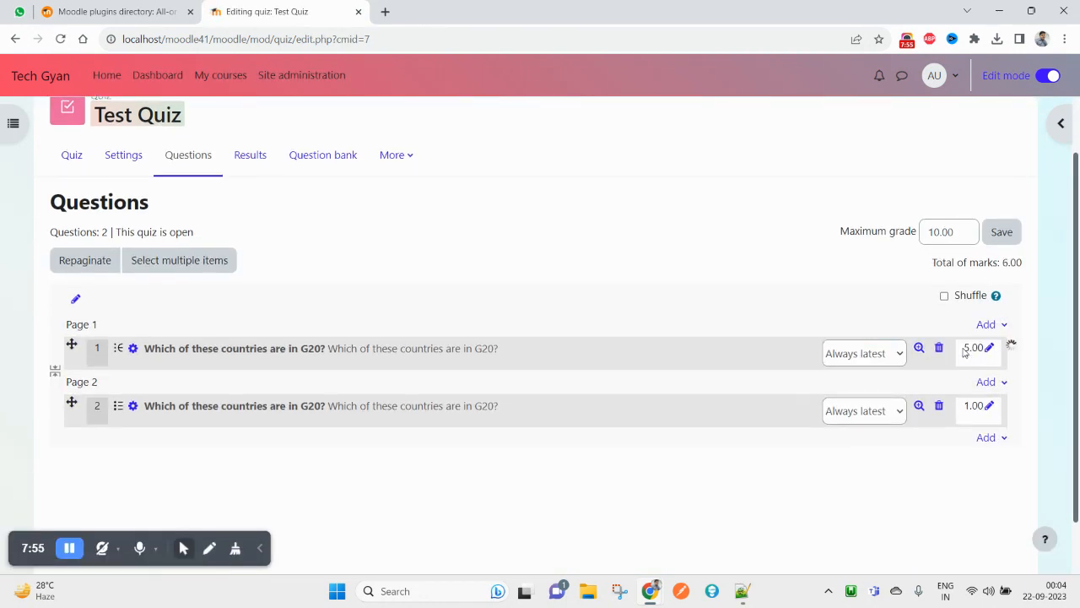
pyautogui.click(990, 406)
pyautogui.write('5')
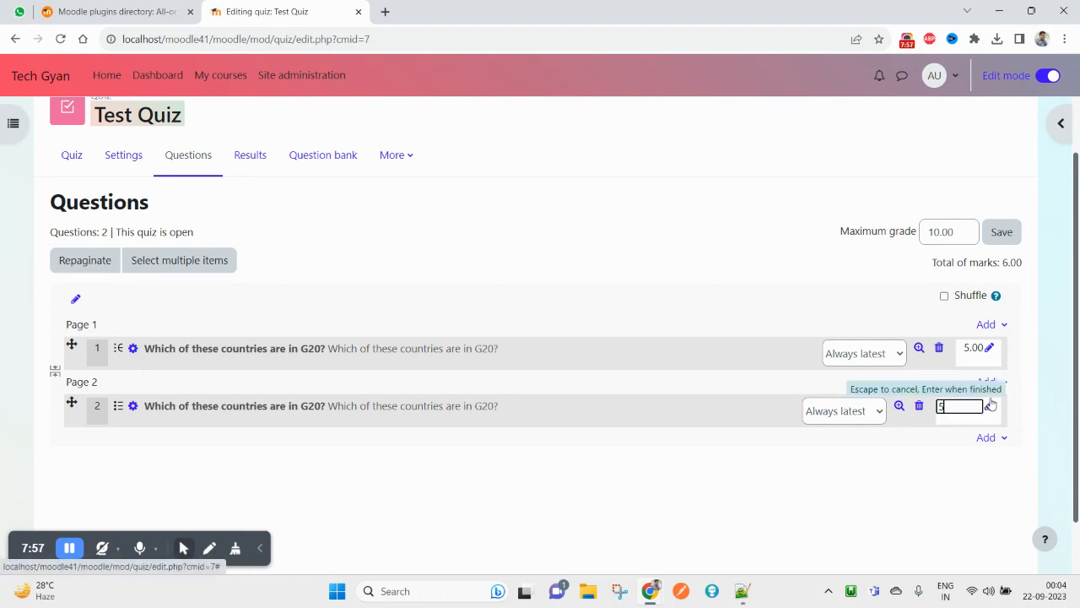
pyautogui.press('Return')
pyautogui.scroll(1, 169, 289)
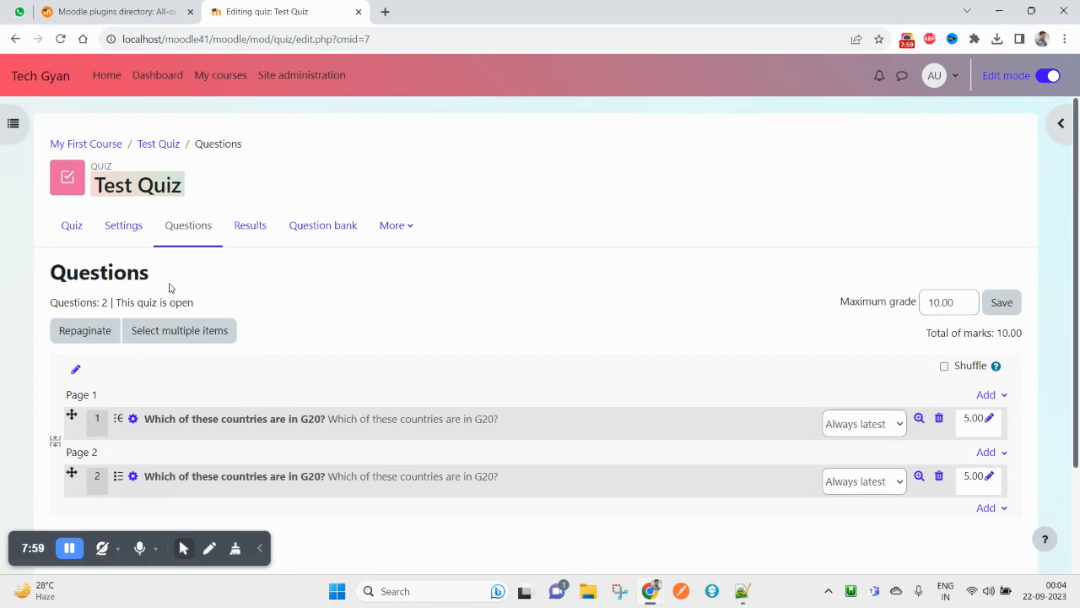
# Start a new preview of the Test Quiz and answer question 1 with only China and India.
pyautogui.click(245, 232)
pyautogui.click(71, 221)
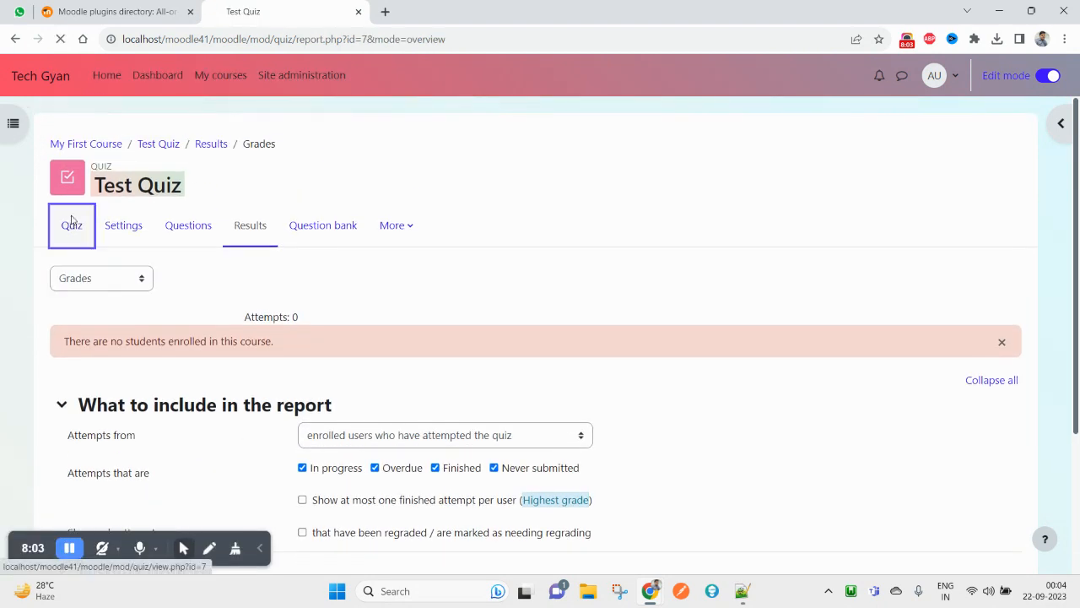
pyautogui.click(123, 368)
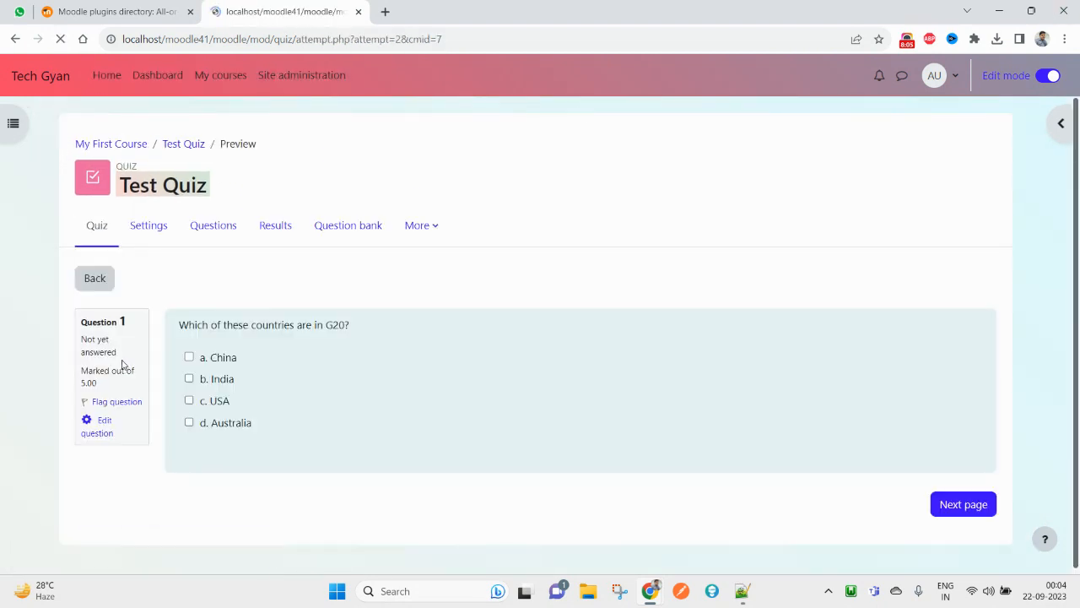
pyautogui.click(217, 361)
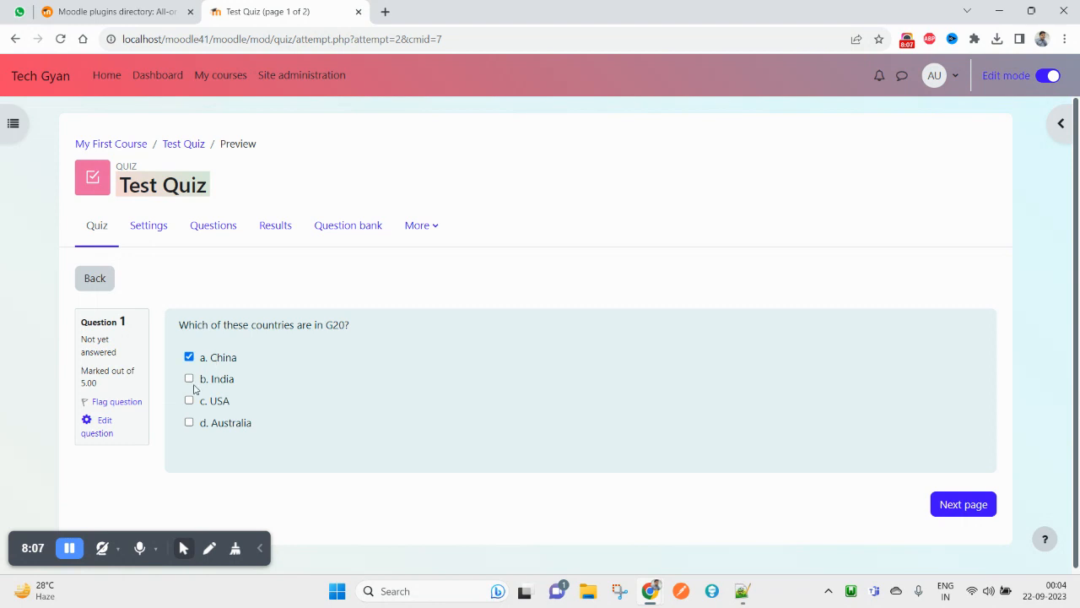
pyautogui.doubleClick(89, 383)
pyautogui.click(190, 379)
pyautogui.click(960, 507)
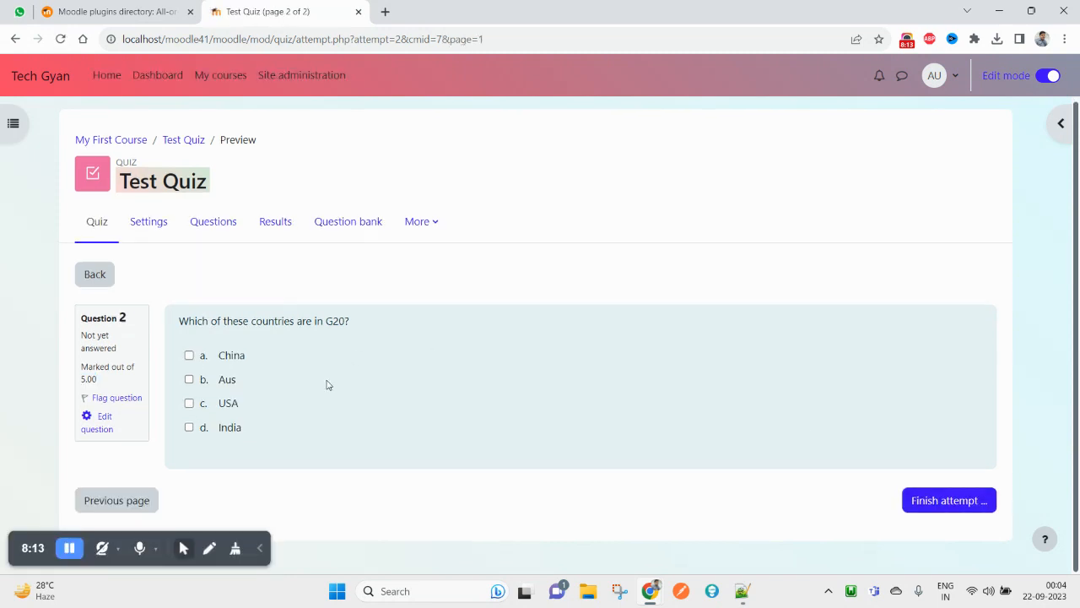
# Answer question 2 with only China and Aus, and submit the whole attempt.
pyautogui.click(190, 356)
pyautogui.click(191, 379)
pyautogui.click(189, 404)
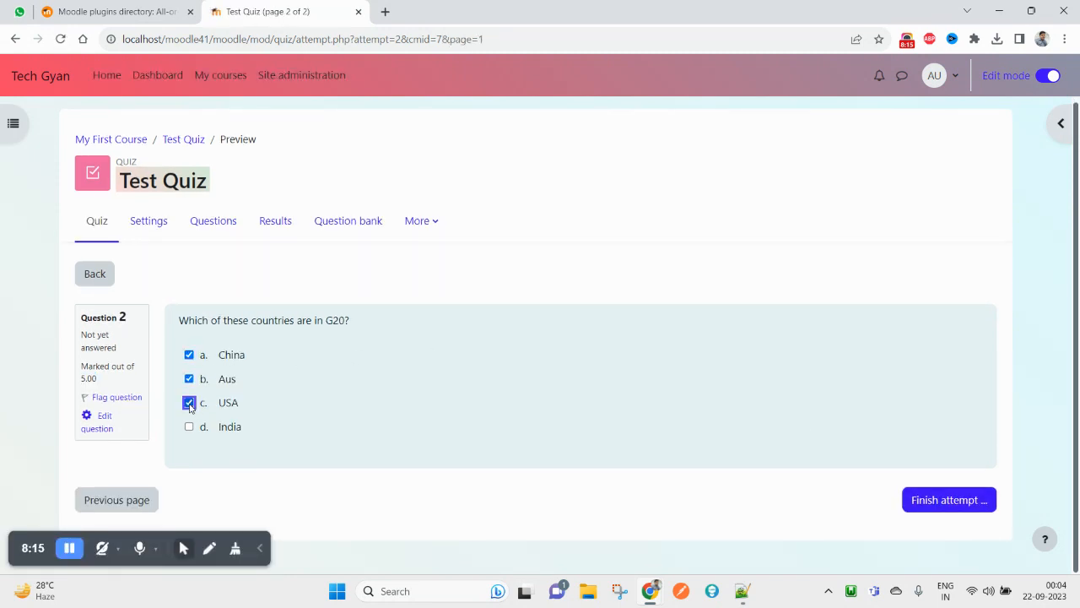
pyautogui.click(189, 404)
pyautogui.click(923, 500)
pyautogui.scroll(-1, 551, 462)
pyautogui.click(545, 503)
pyautogui.click(648, 192)
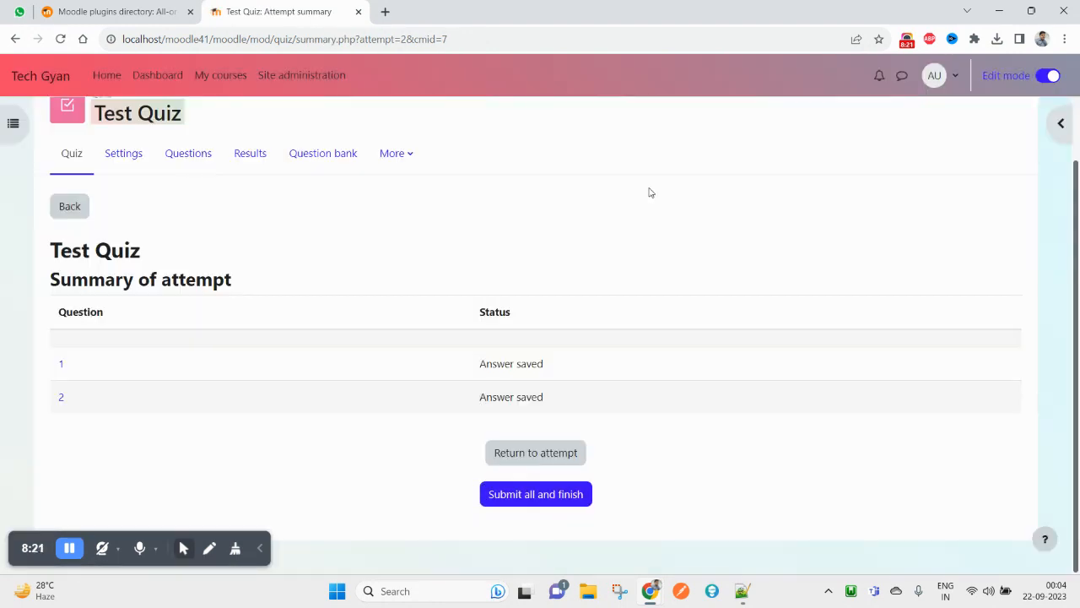
# Review the new attempt's overall grade and the answers and feedback of both questions.
pyautogui.scroll(-2, 206, 398)
pyautogui.scroll(-2, 211, 388)
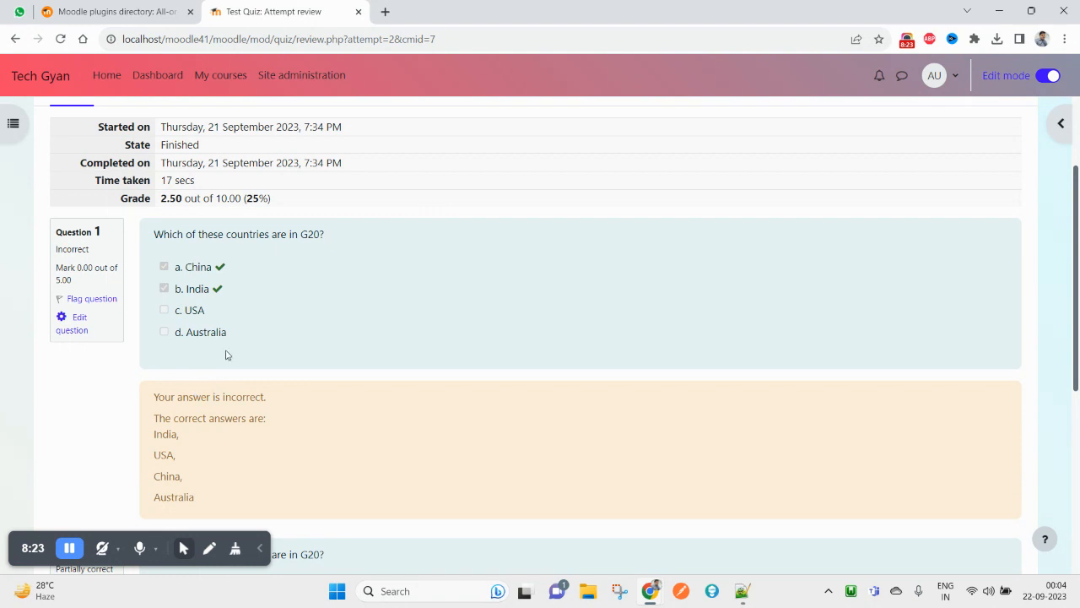
pyautogui.moveTo(154, 164); pyautogui.dragTo(226, 268)
pyautogui.click(259, 371)
pyautogui.scroll(-4, 313, 364)
pyautogui.scroll(-2, 270, 412)
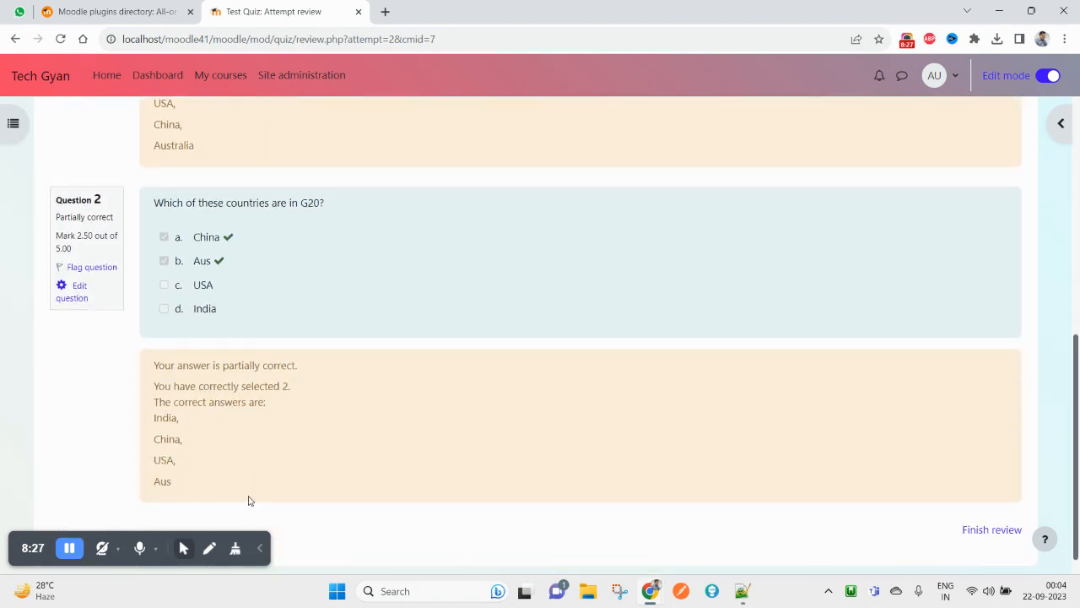
pyautogui.scroll(5, 256, 337)
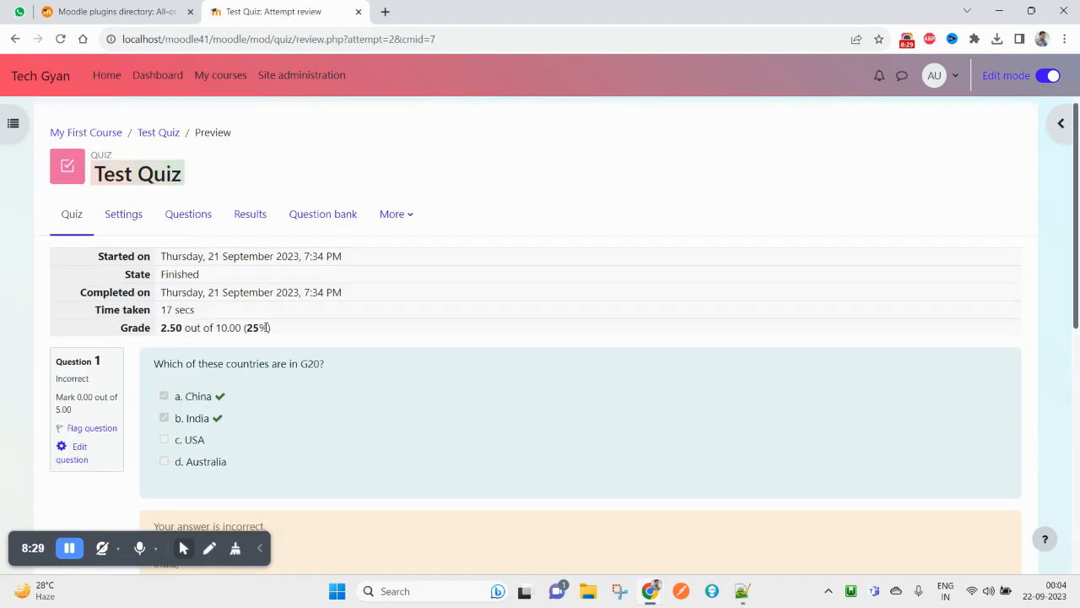
pyautogui.scroll(-2, 196, 333)
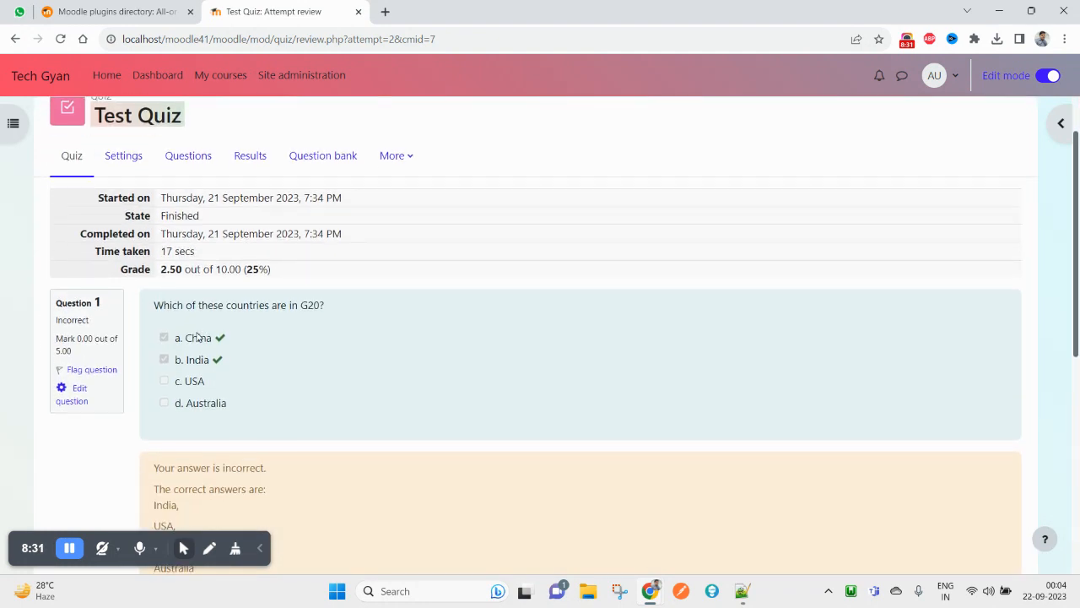
pyautogui.doubleClick(124, 269)
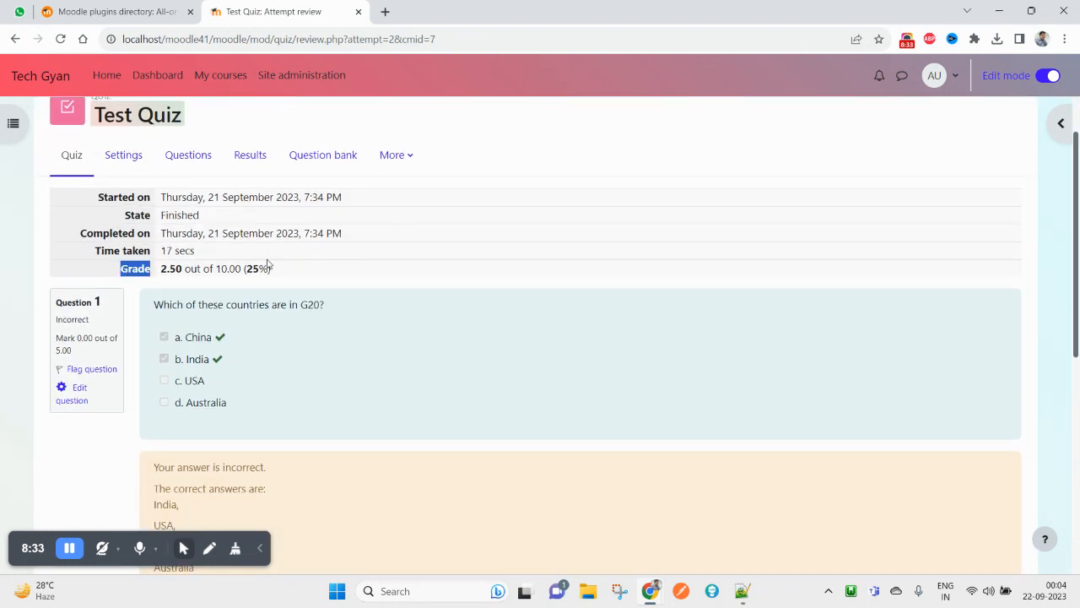
# Inspect the ticked choices and feedback of question 2 against those of question 1 in the new attempt.
pyautogui.scroll(-5, 287, 282)
pyautogui.moveTo(272, 385); pyautogui.dragTo(236, 380)
pyautogui.click(154, 273)
pyautogui.click(244, 352)
pyautogui.moveTo(217, 330); pyautogui.dragTo(191, 317)
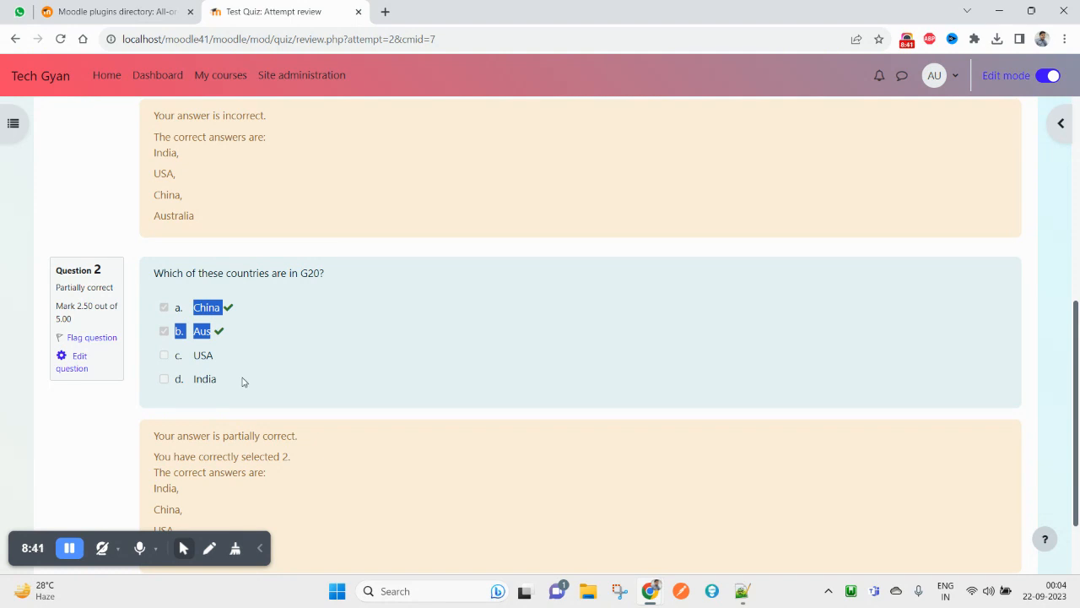
pyautogui.scroll(3, 242, 380)
pyautogui.scroll(-3, 311, 380)
pyautogui.scroll(3, 312, 375)
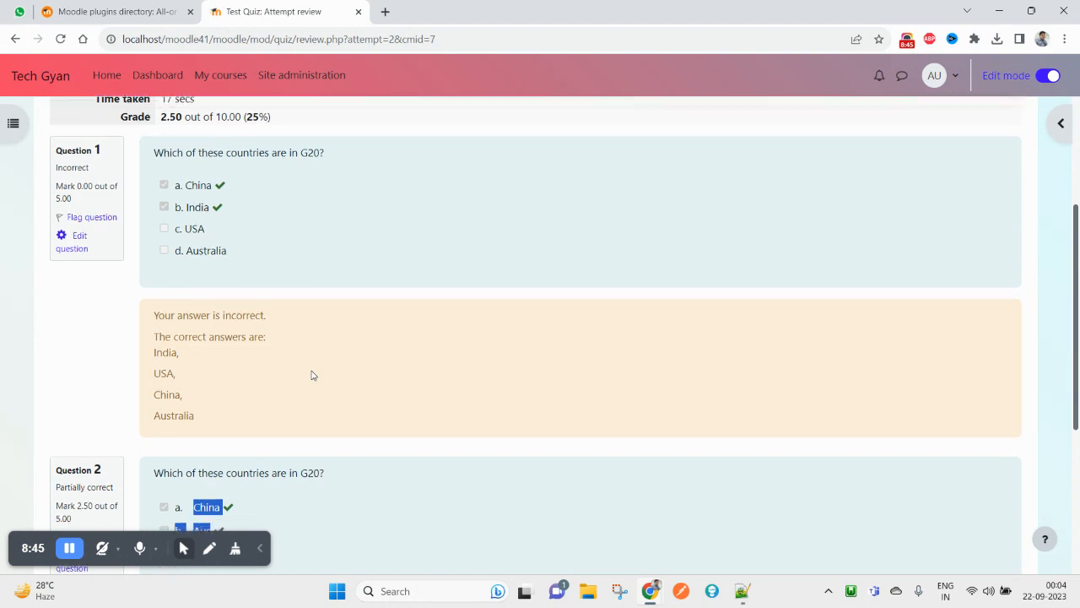
pyautogui.scroll(-3, 311, 375)
pyautogui.click(296, 384)
pyautogui.moveTo(221, 384); pyautogui.dragTo(173, 306)
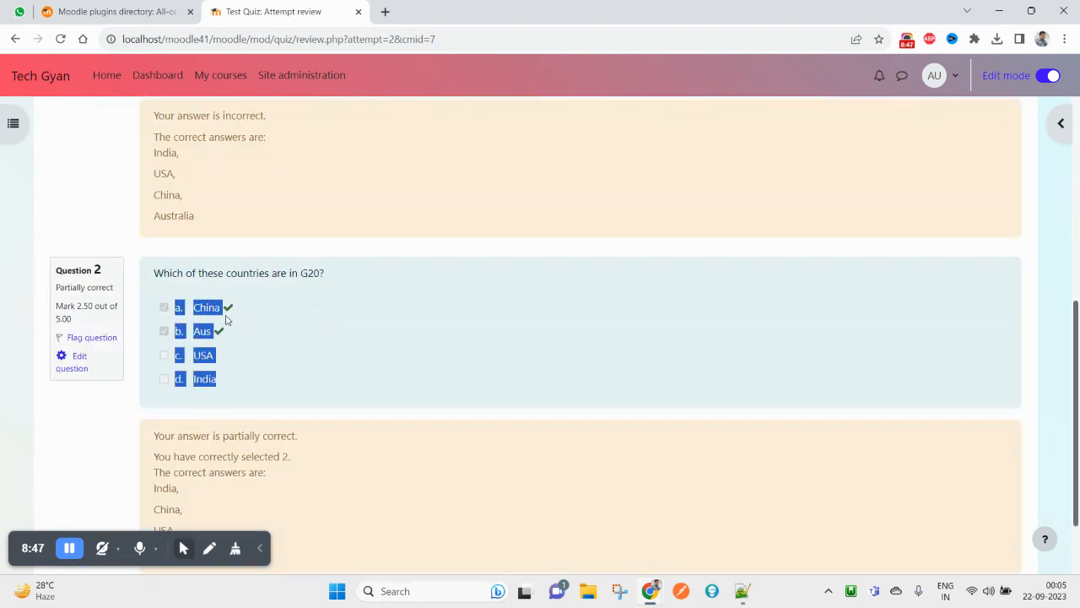
pyautogui.click(204, 352)
pyautogui.moveTo(220, 335); pyautogui.dragTo(199, 310)
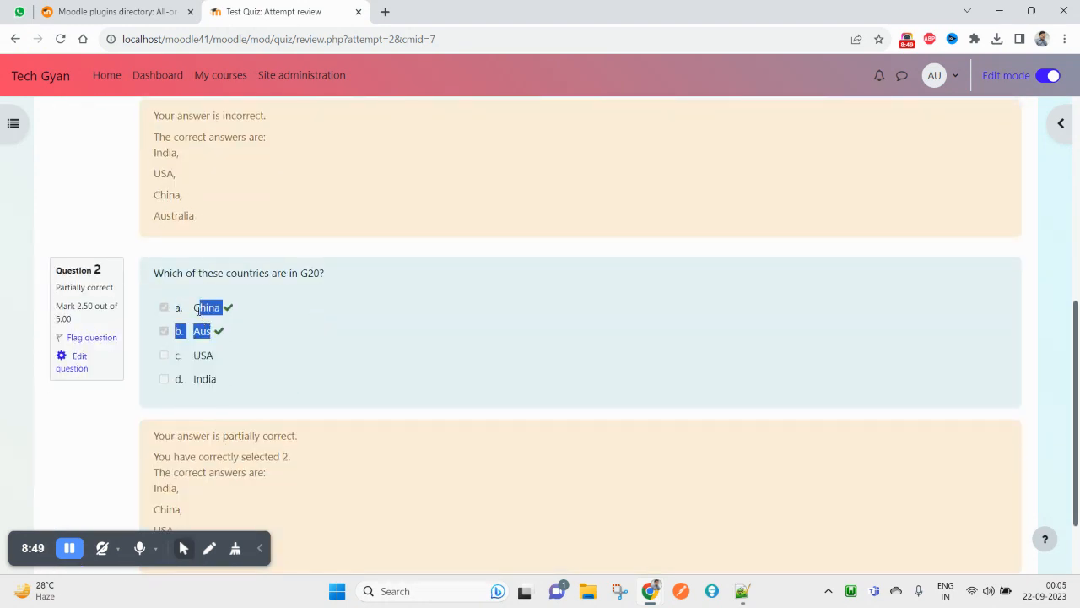
# Compare the new attempt's overall grade with the individual marks awarded for question 2 and question 1.
pyautogui.scroll(4, 209, 304)
pyautogui.doubleClick(163, 269)
pyautogui.moveTo(244, 413); pyautogui.dragTo(156, 304)
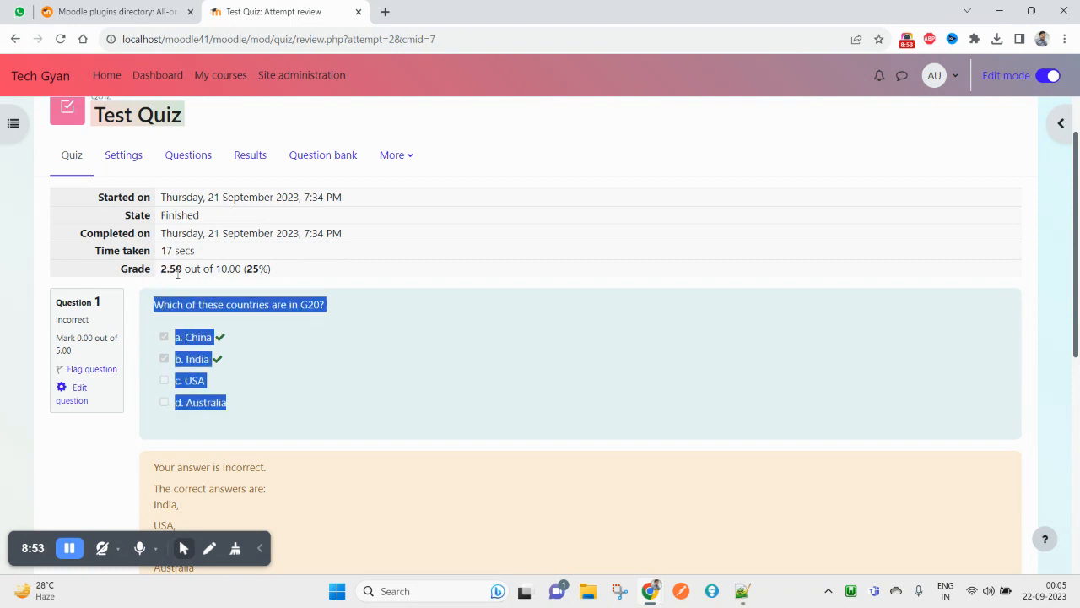
pyautogui.doubleClick(177, 269)
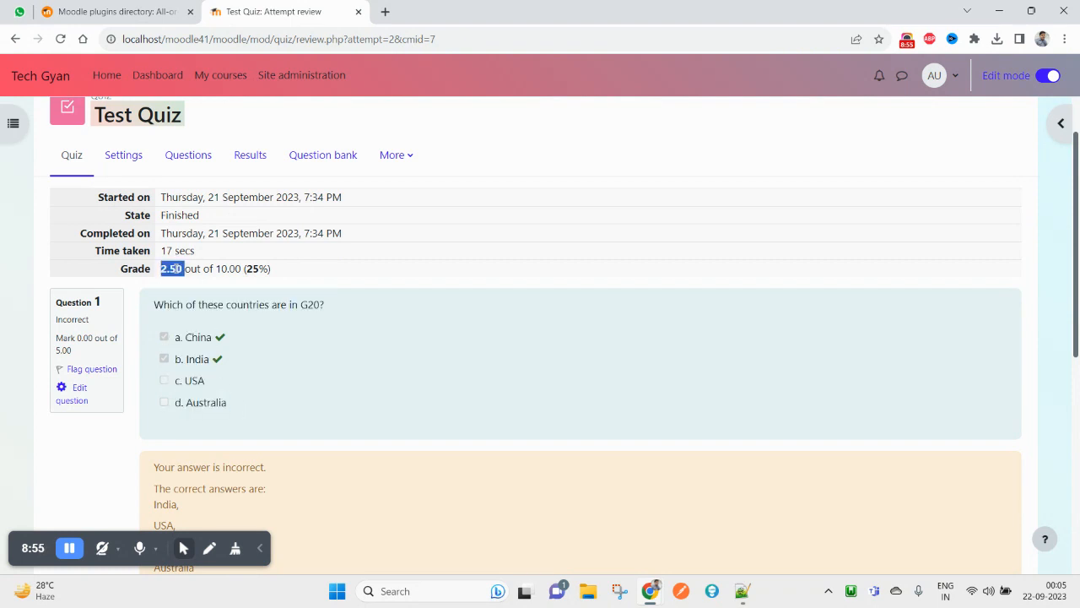
pyautogui.moveTo(177, 268); pyautogui.dragTo(243, 267)
pyautogui.scroll(-4, 306, 422)
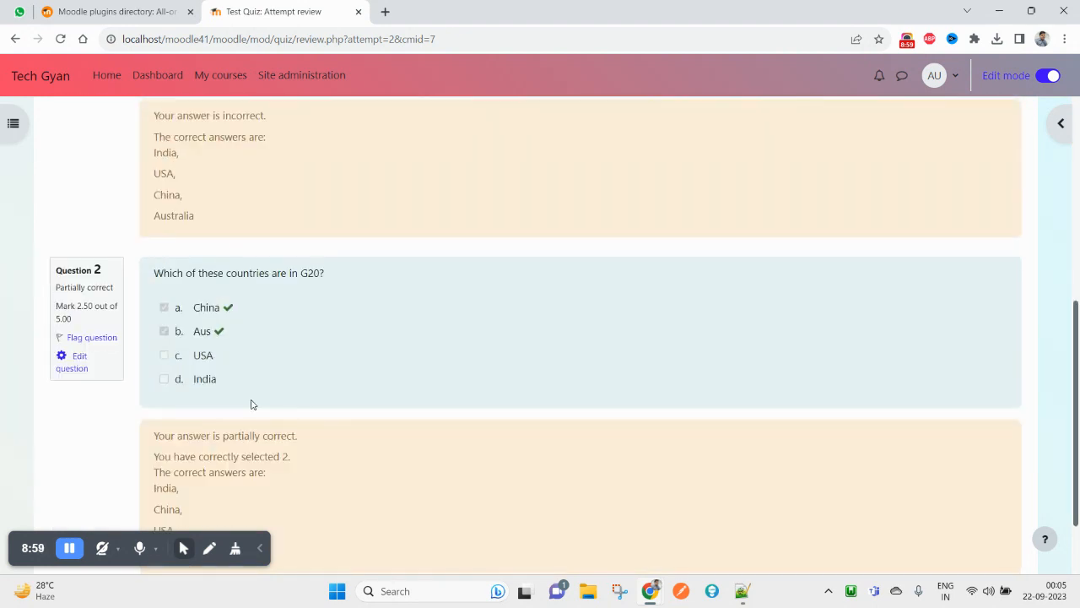
pyautogui.scroll(-1, 257, 404)
pyautogui.doubleClick(78, 236)
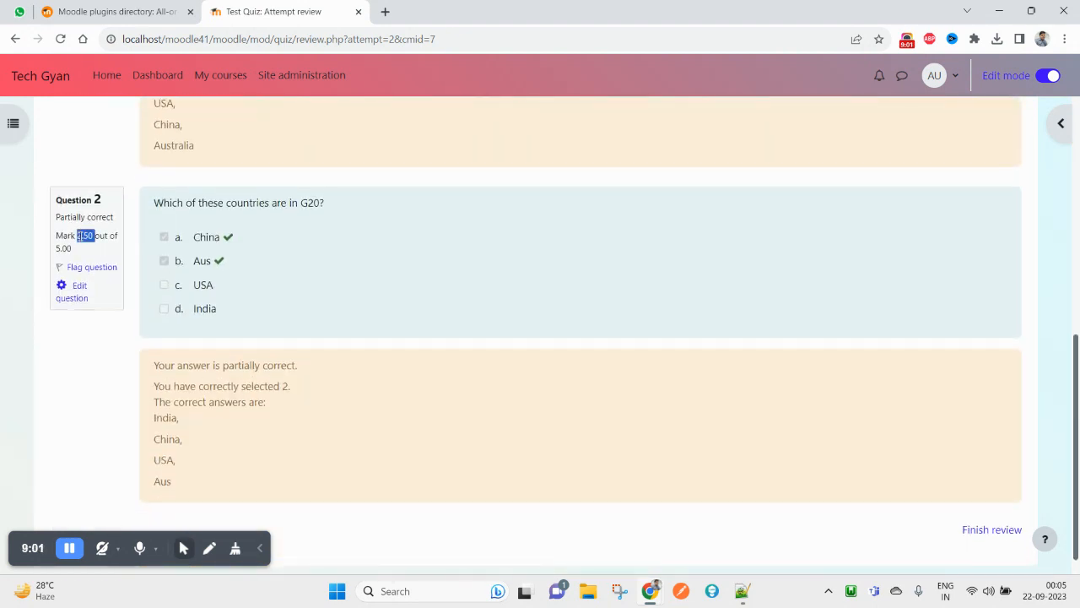
pyautogui.tripleClick(72, 242)
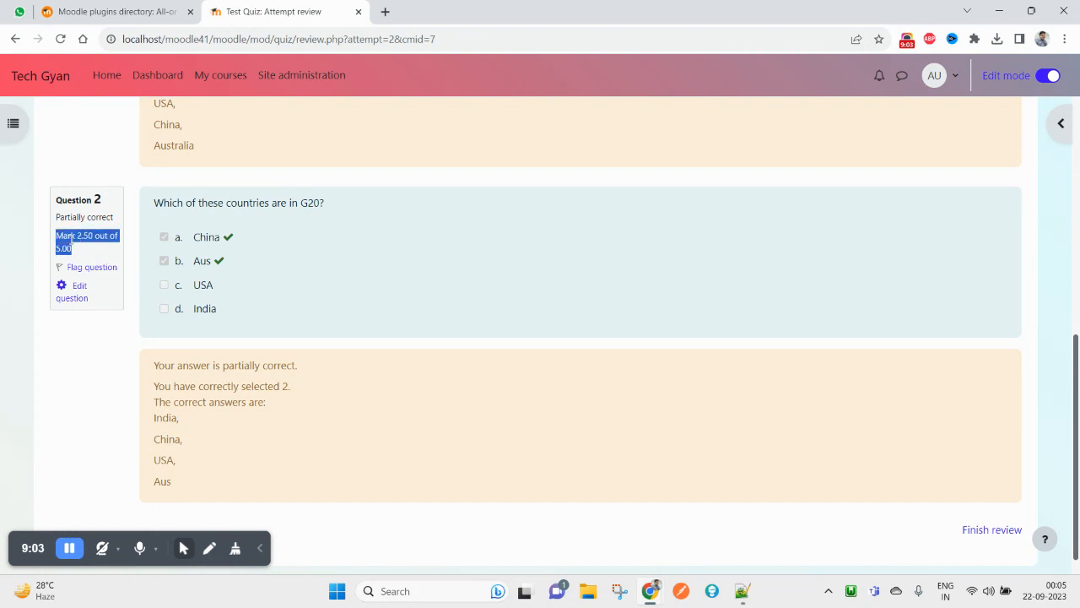
pyautogui.scroll(4, 147, 265)
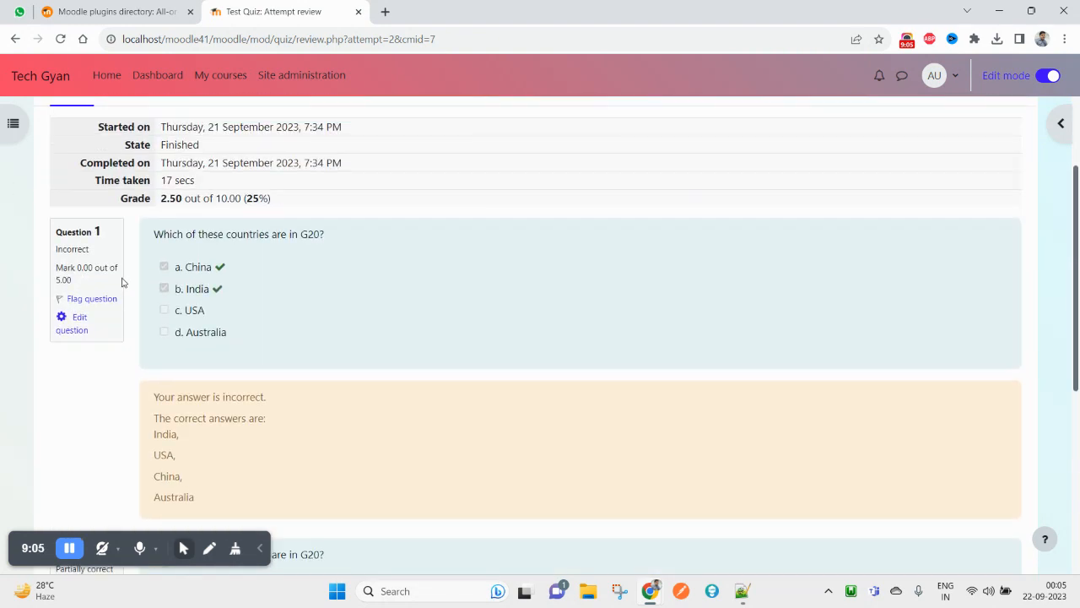
pyautogui.tripleClick(76, 270)
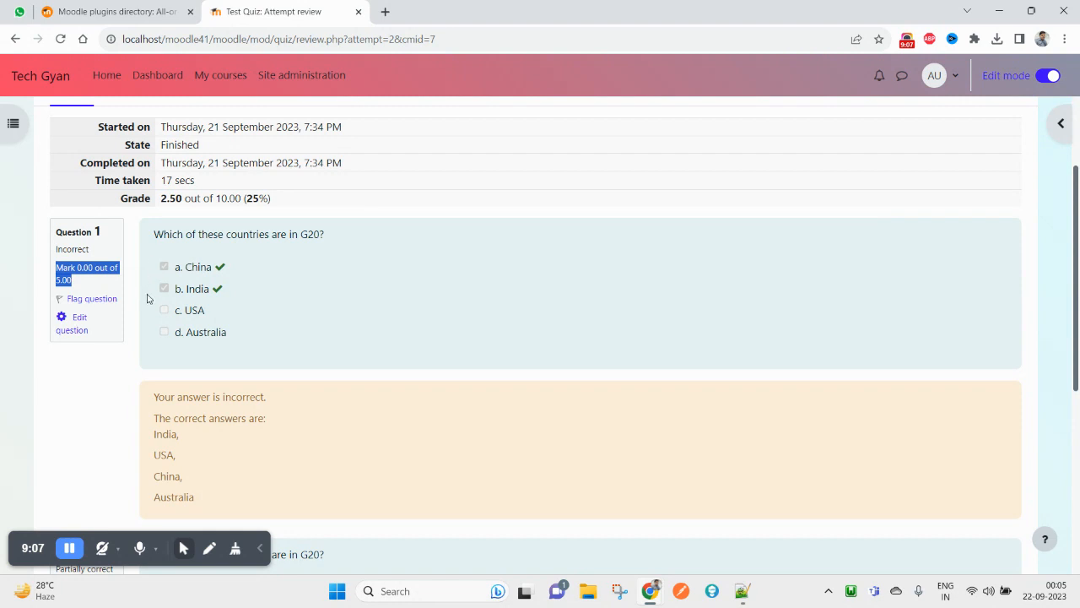
pyautogui.moveTo(267, 337); pyautogui.dragTo(153, 234)
# Recheck the grading rule in the All-or-Nothing Multiple Choice plugin description and return to the attempt review.
pyautogui.scroll(2, 249, 331)
pyautogui.hotkey('ctrl', 'shift', 'Tab')
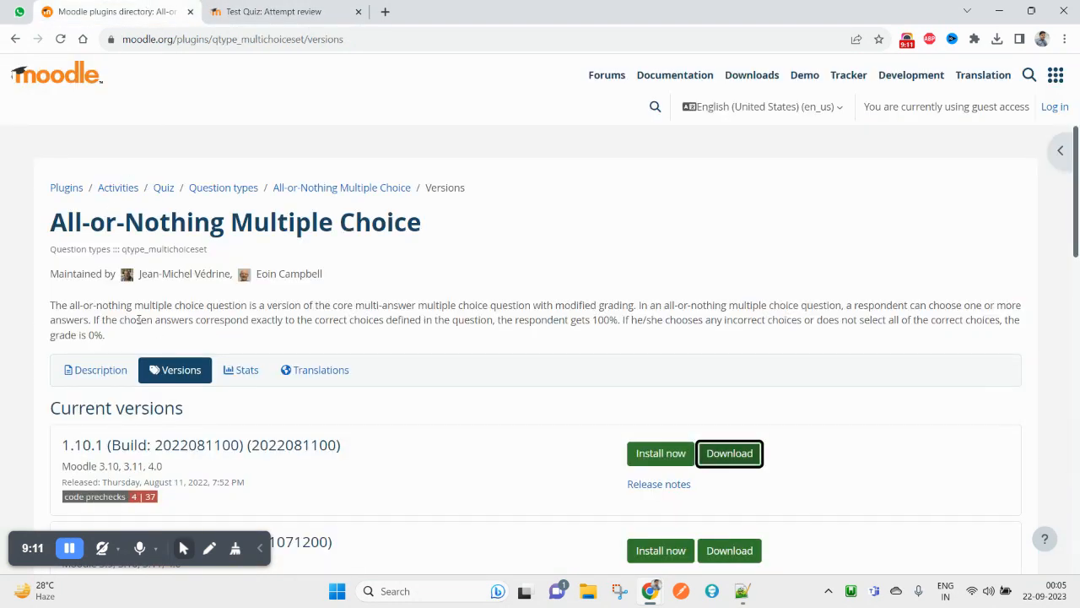
pyautogui.click(269, 11)
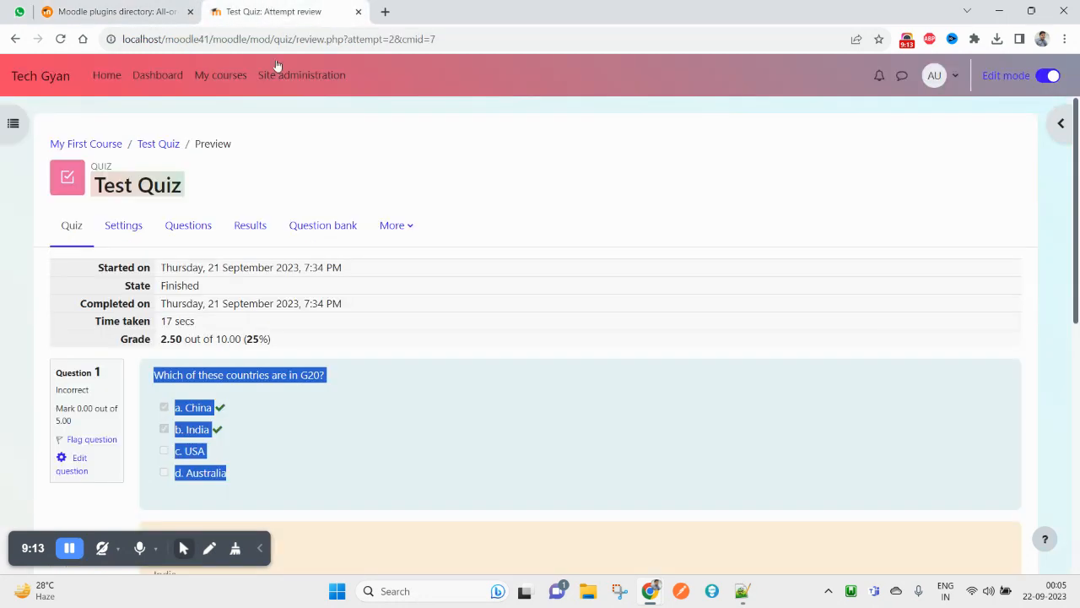